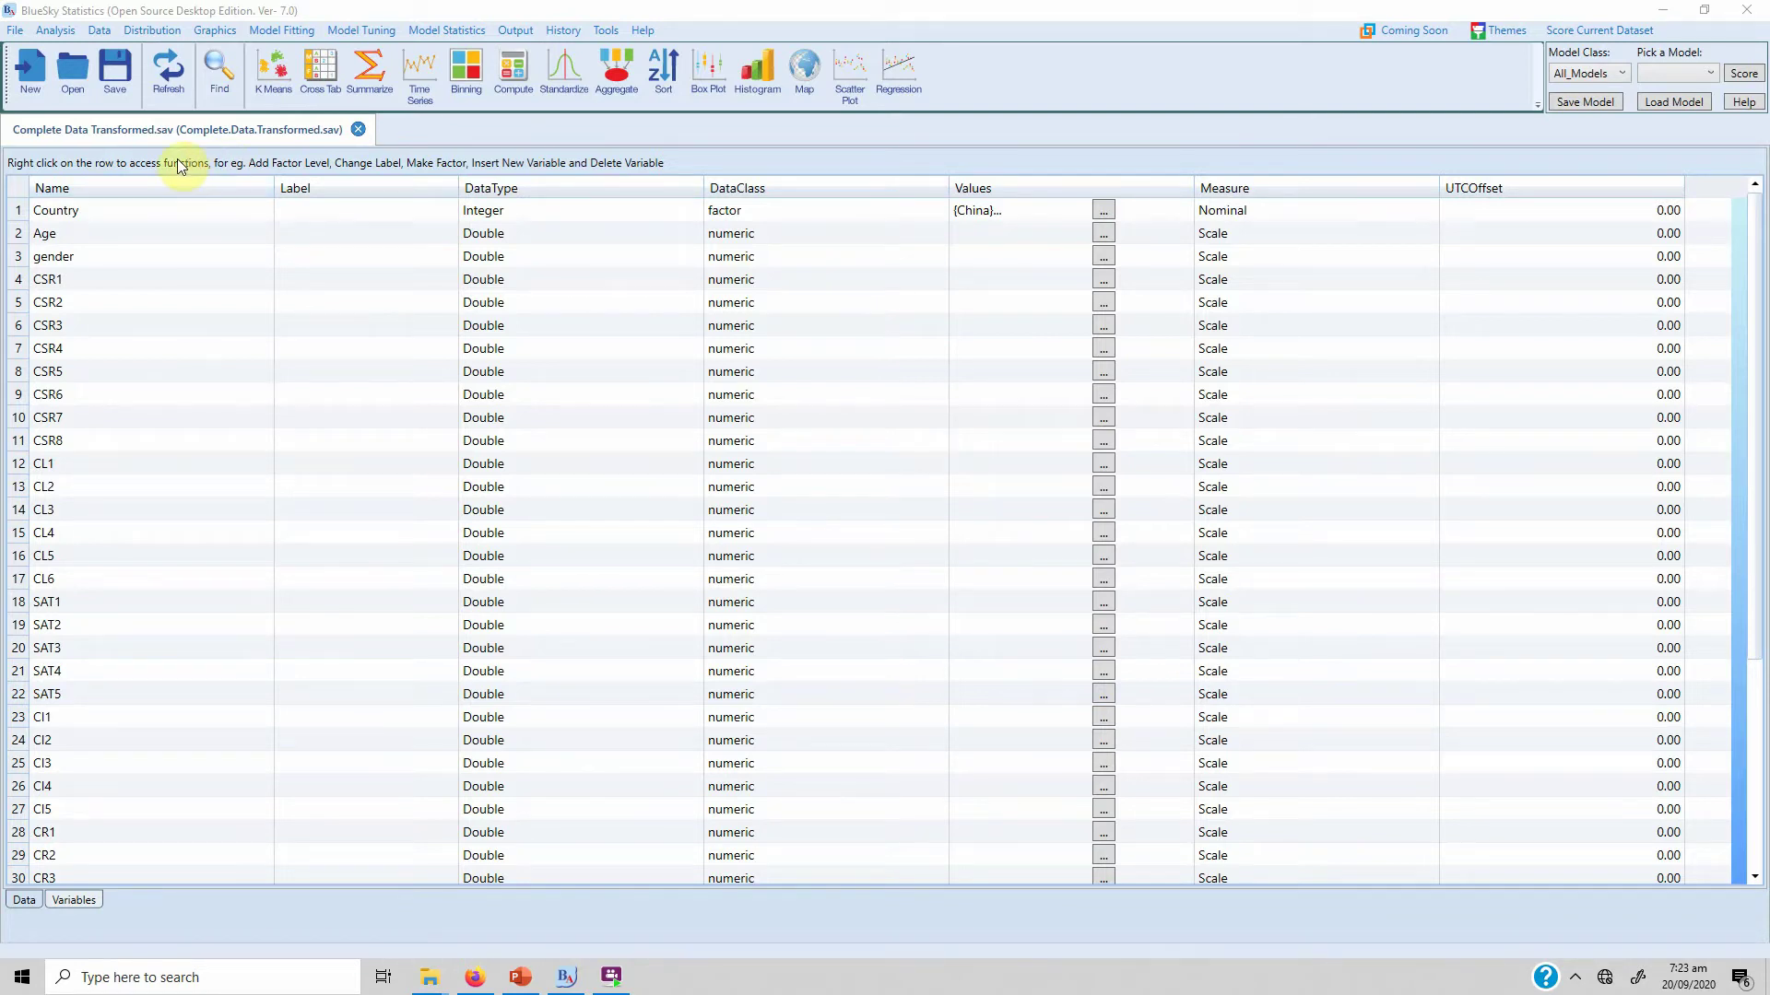
# Step: Select the CSR1 and CSR2 variables in the dataset
pyautogui.doubleClick(82, 280)
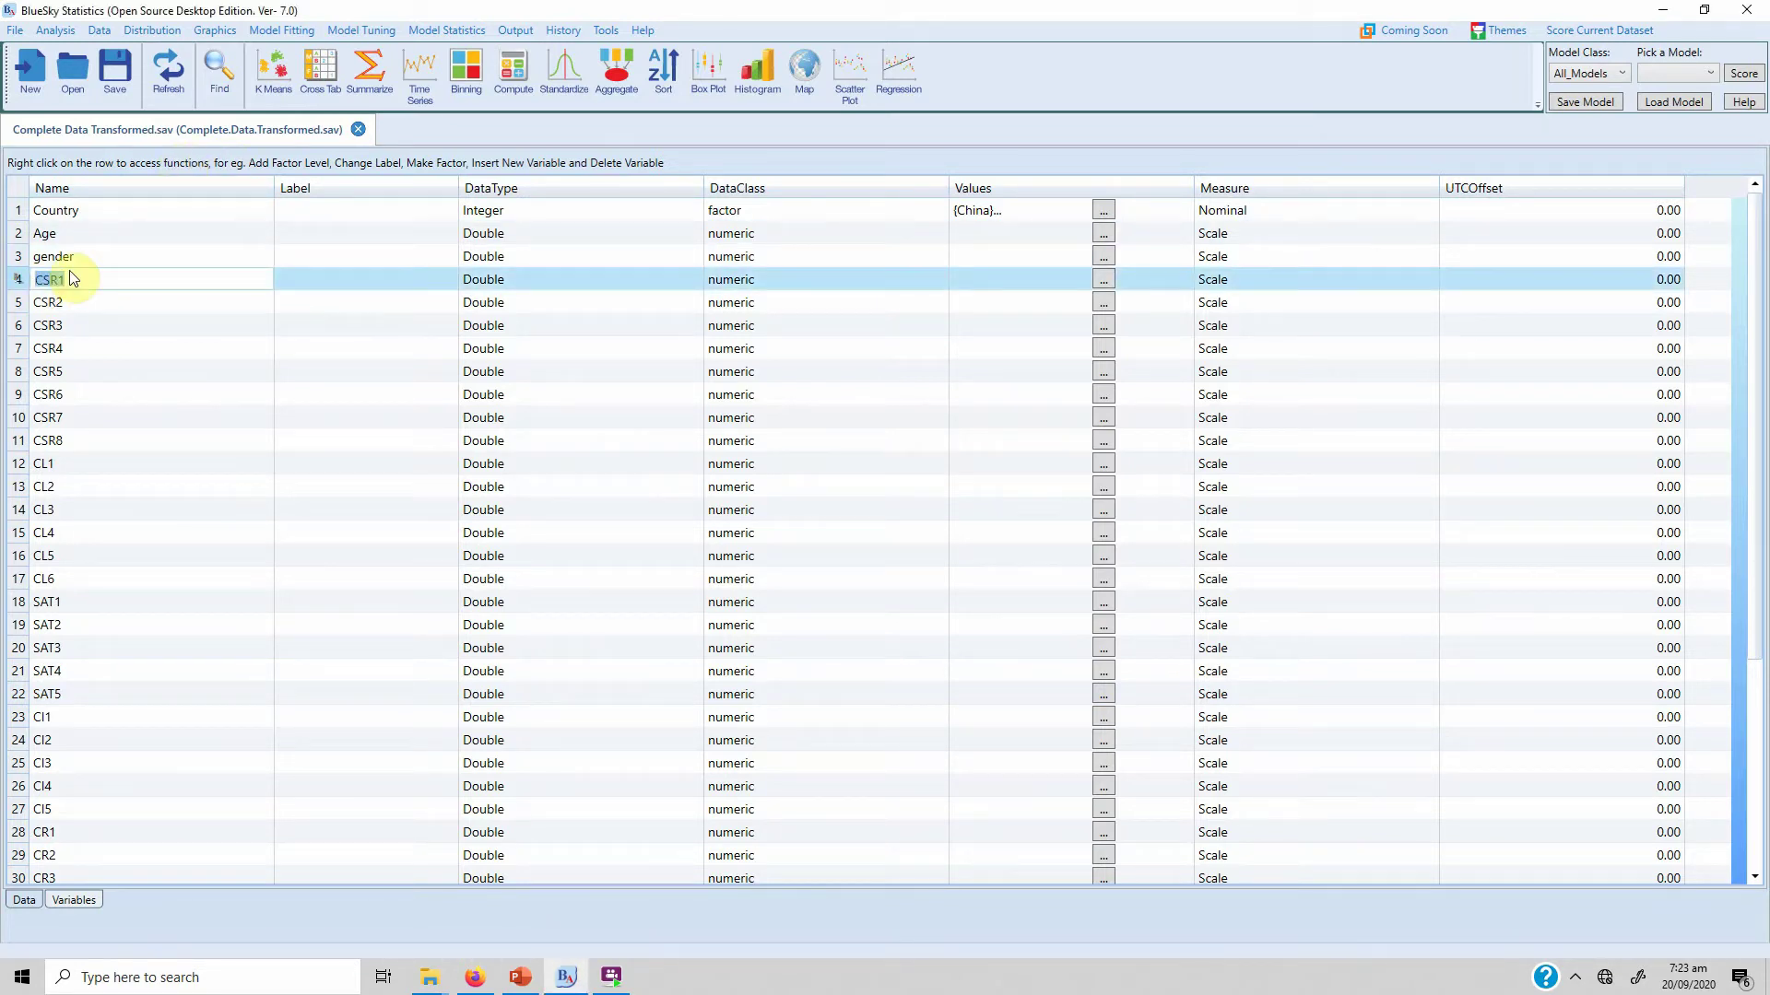
pyautogui.click(126, 304)
pyautogui.keyDown('shift'); pyautogui.click(20, 287); pyautogui.keyUp('shift')
pyautogui.click(20, 288)
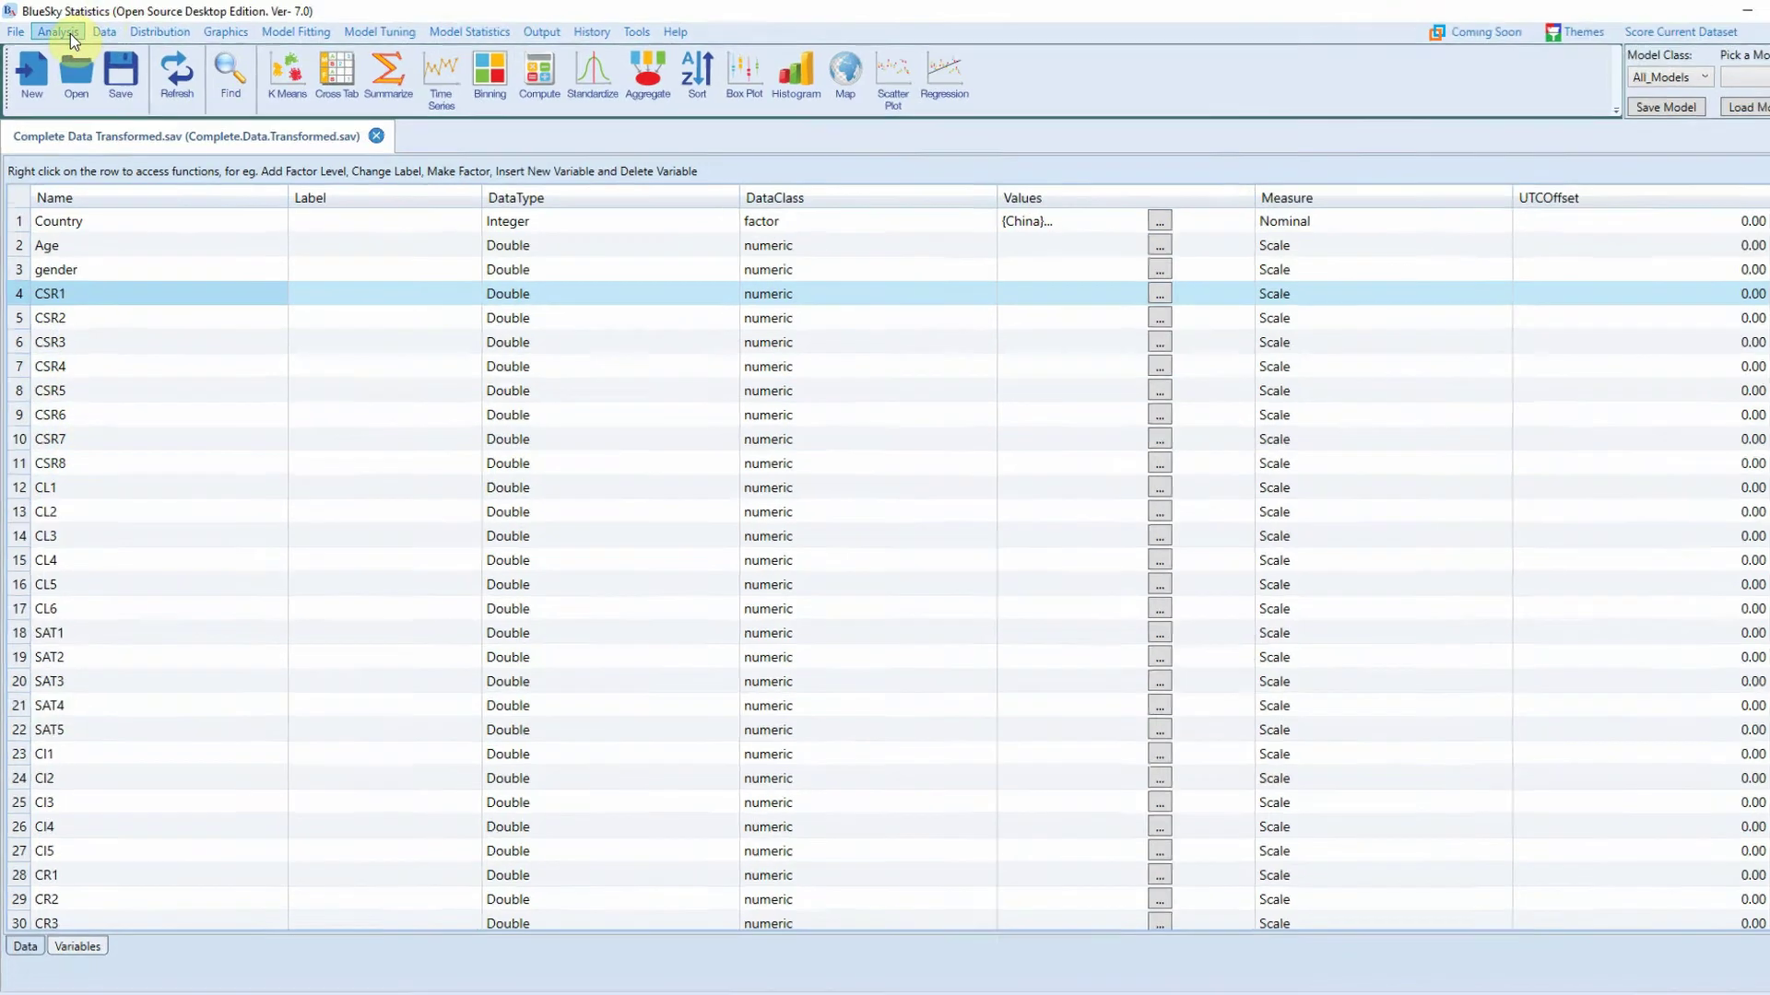
# Step: Open the Cronbach's alpha reliability analysis dialog from the Analysis menu
pyautogui.click(67, 32)
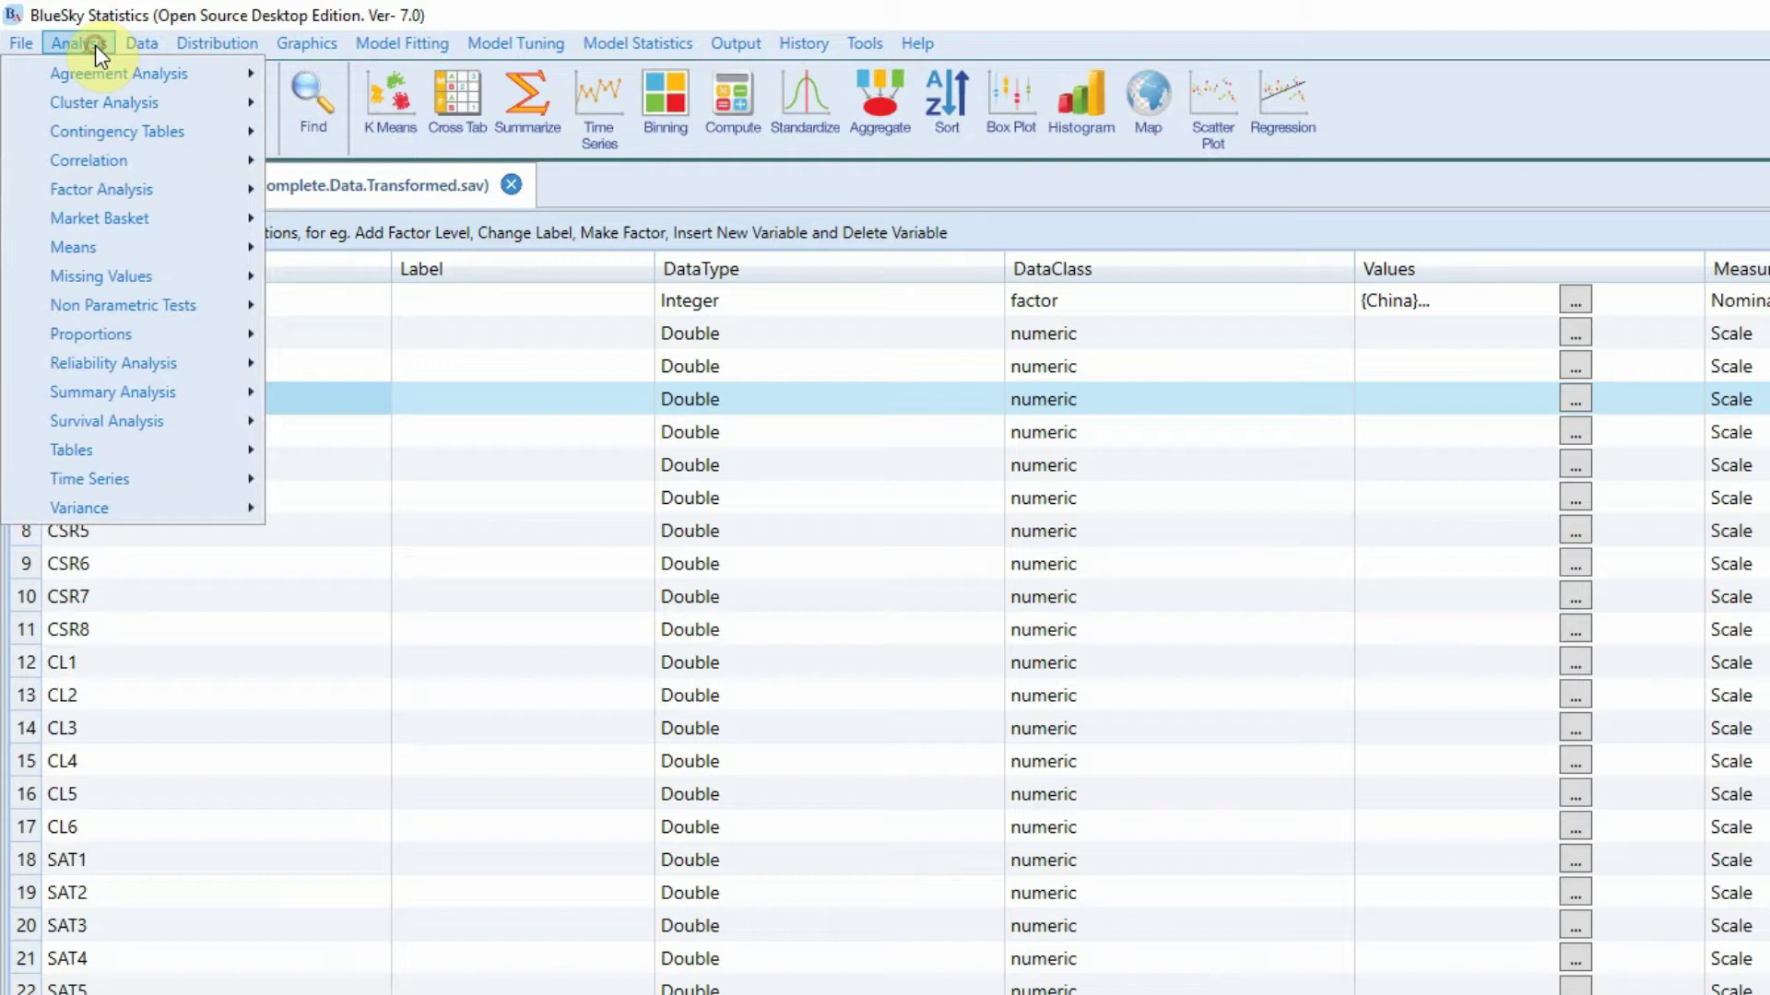
pyautogui.moveTo(217, 362)
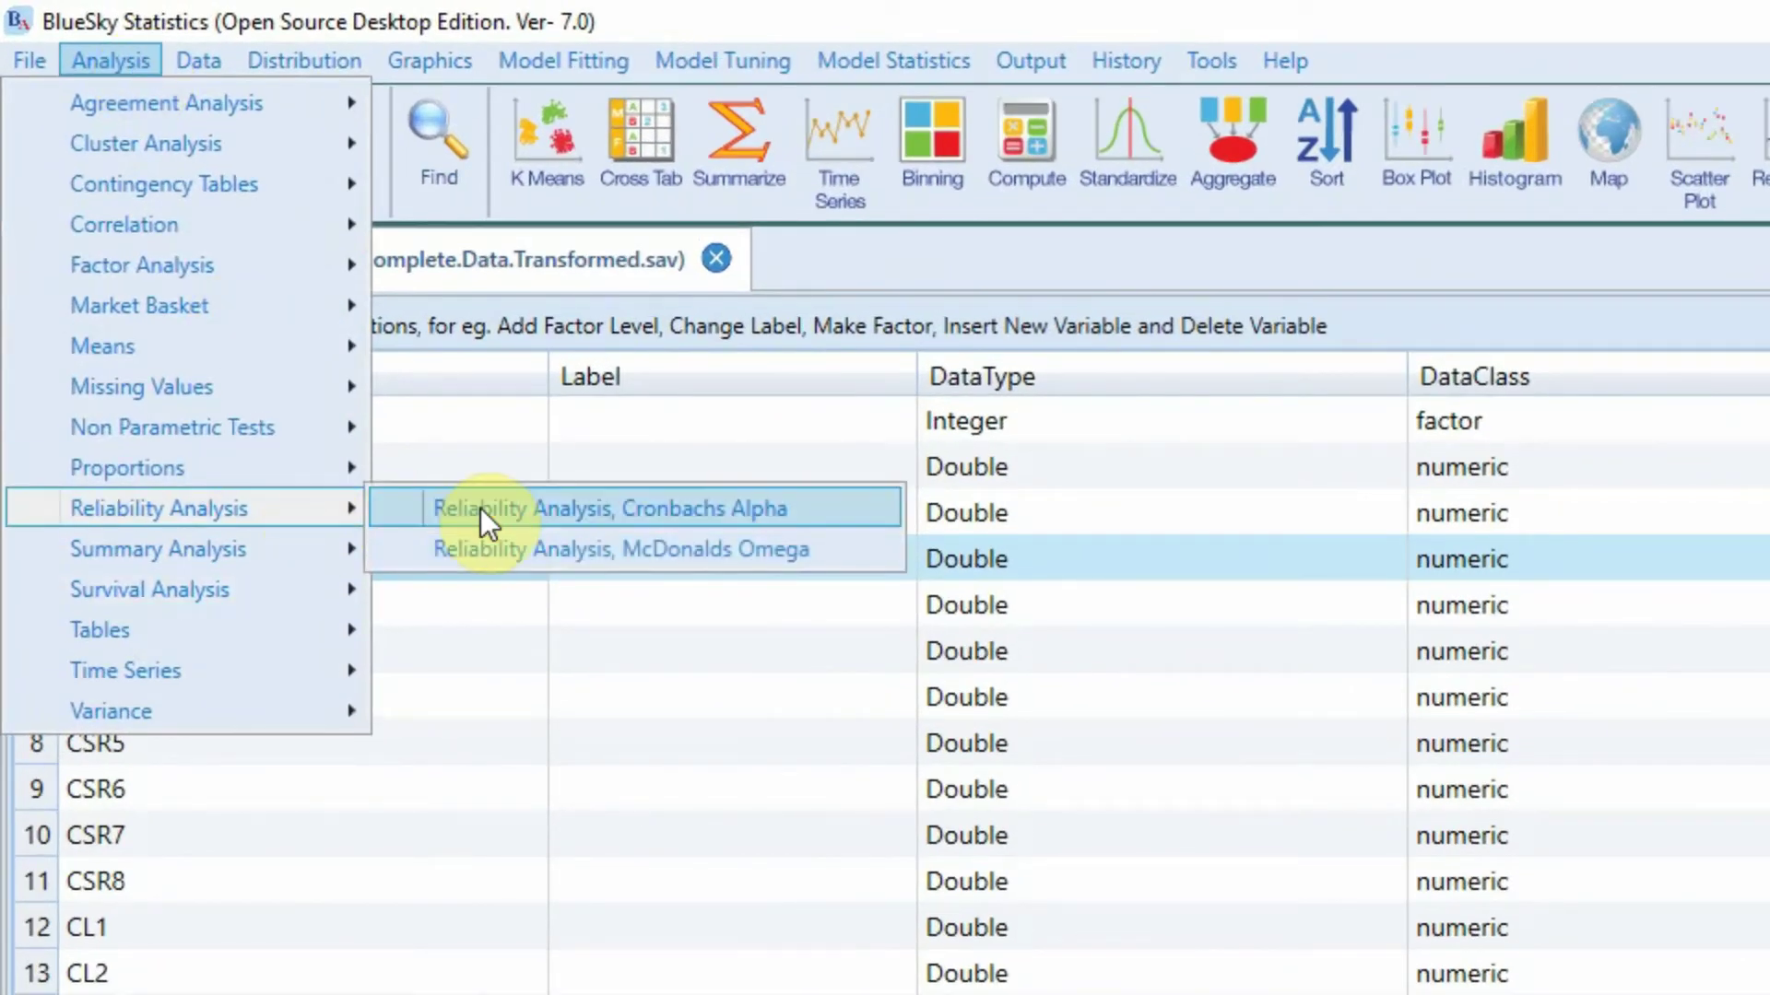
pyautogui.click(734, 520)
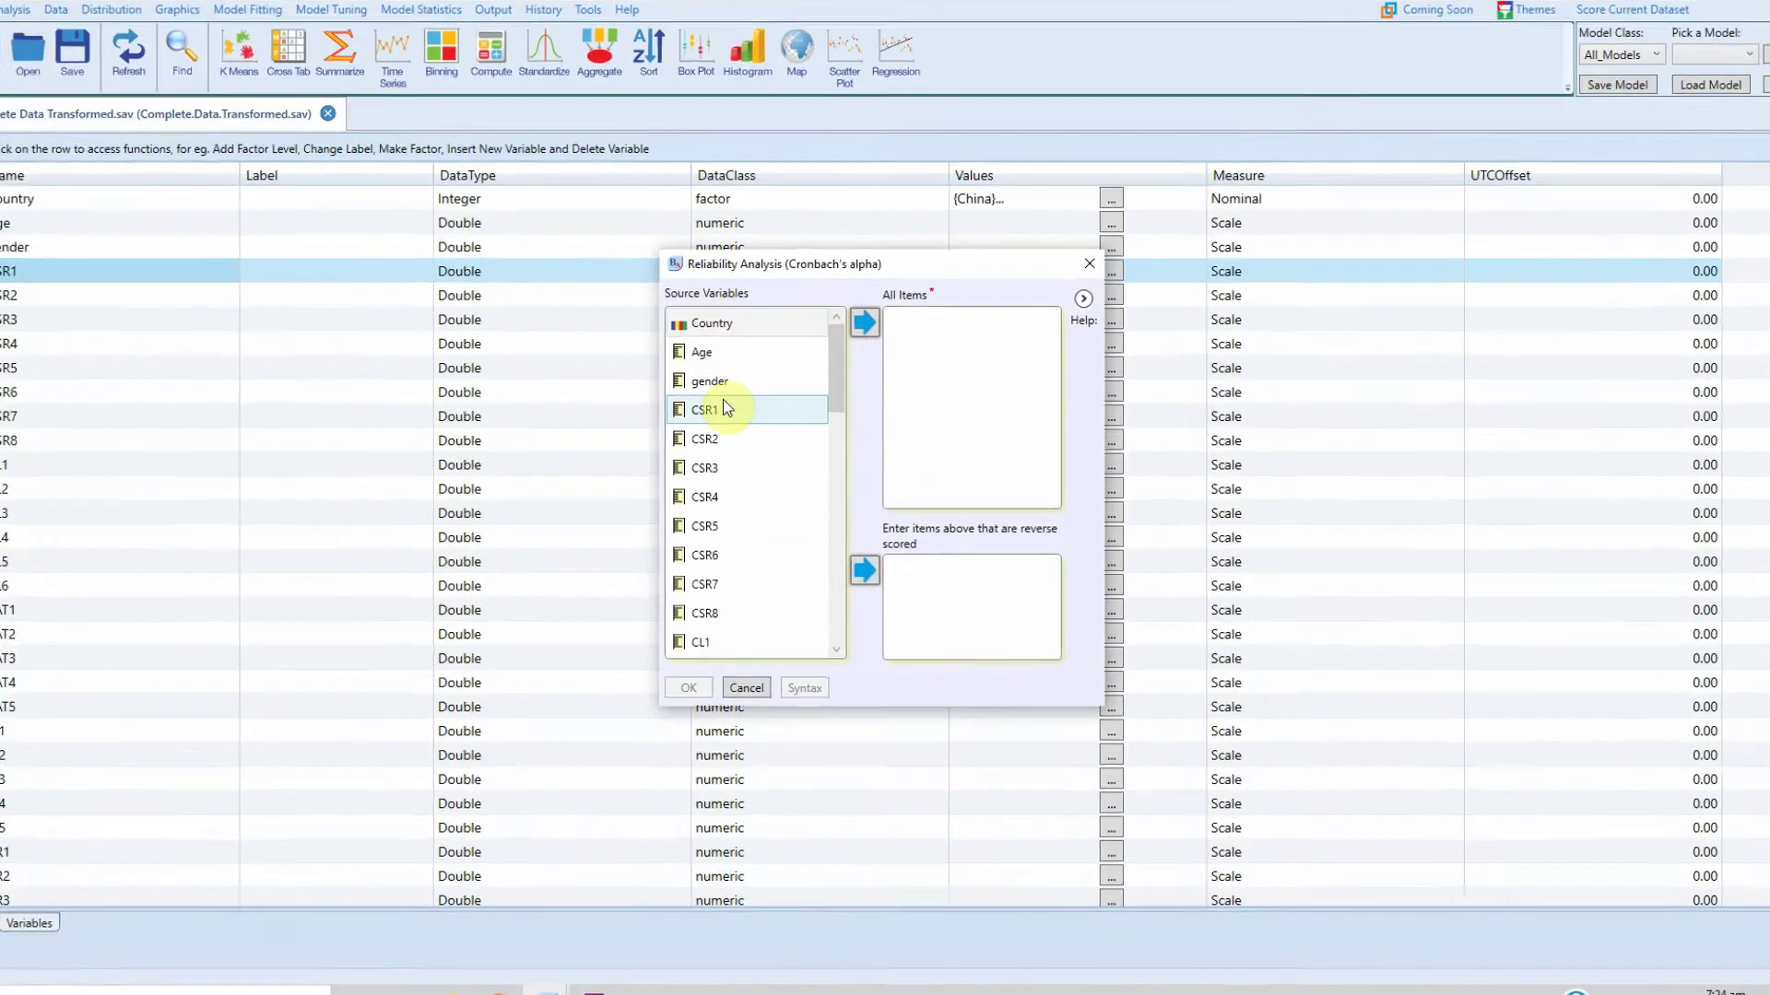
# Step: Move items CSR1 through CSR8 into the All Items list
pyautogui.click(716, 411)
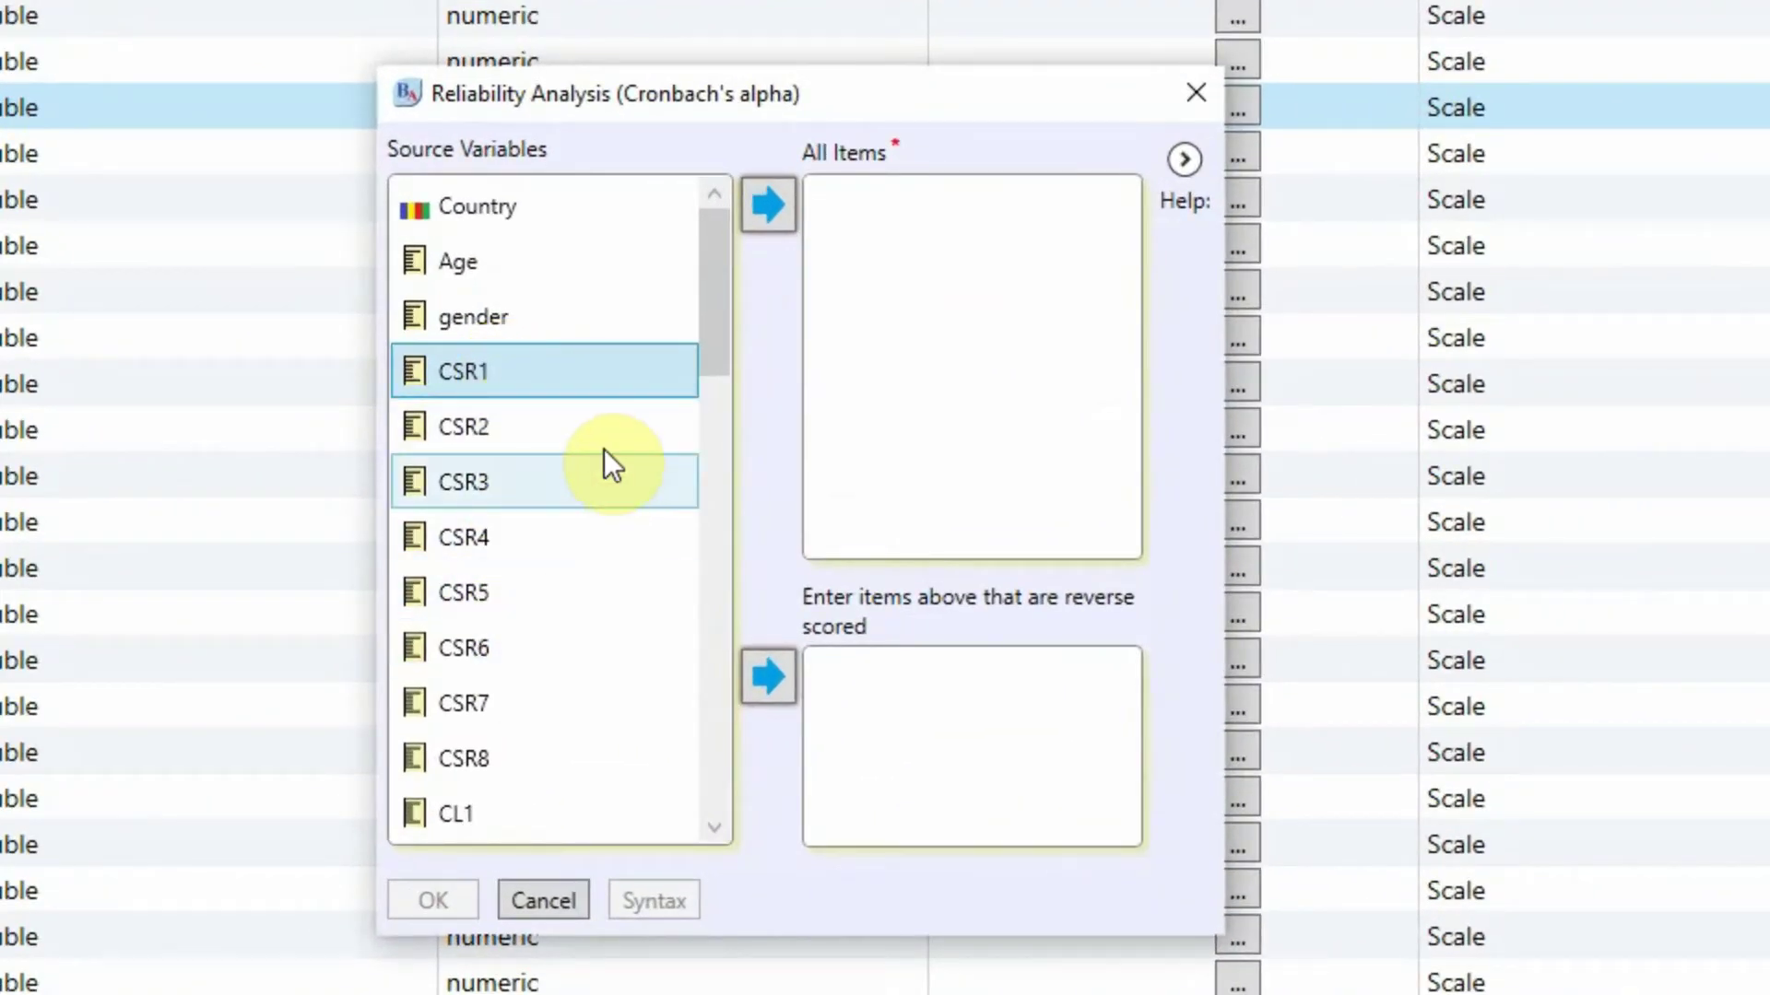
pyautogui.keyDown('shift'); pyautogui.click(514, 768); pyautogui.keyUp('shift')
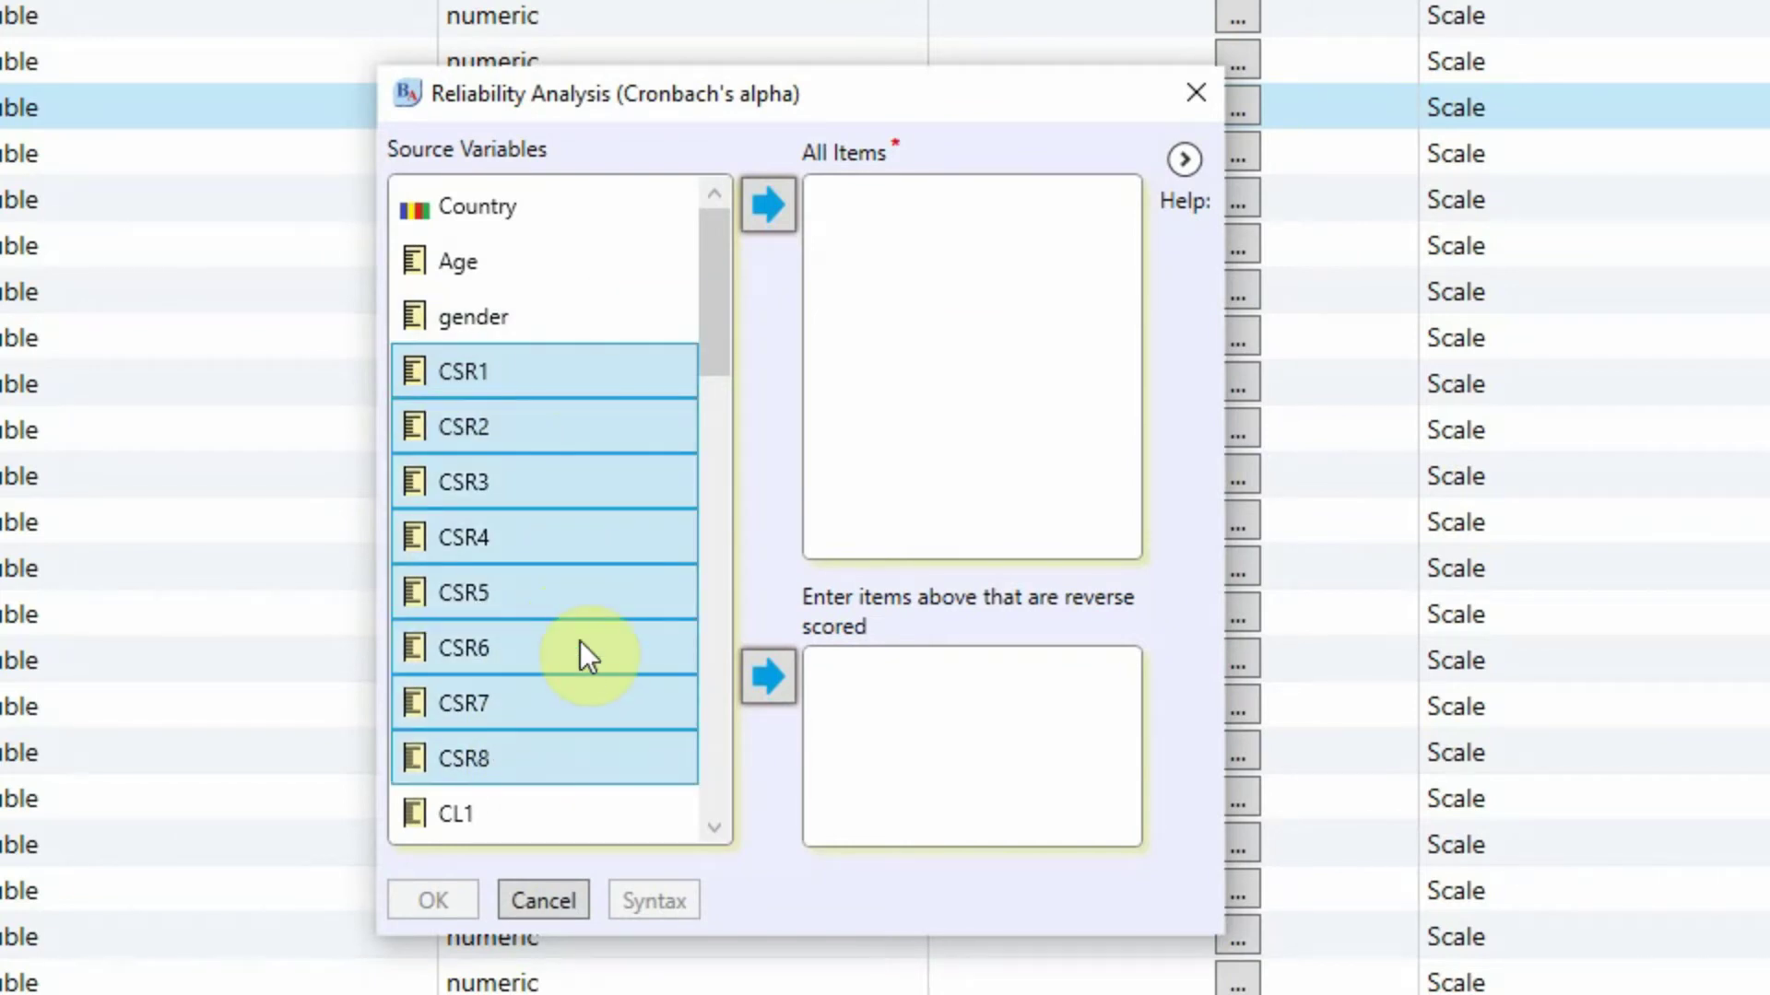
pyautogui.click(783, 207)
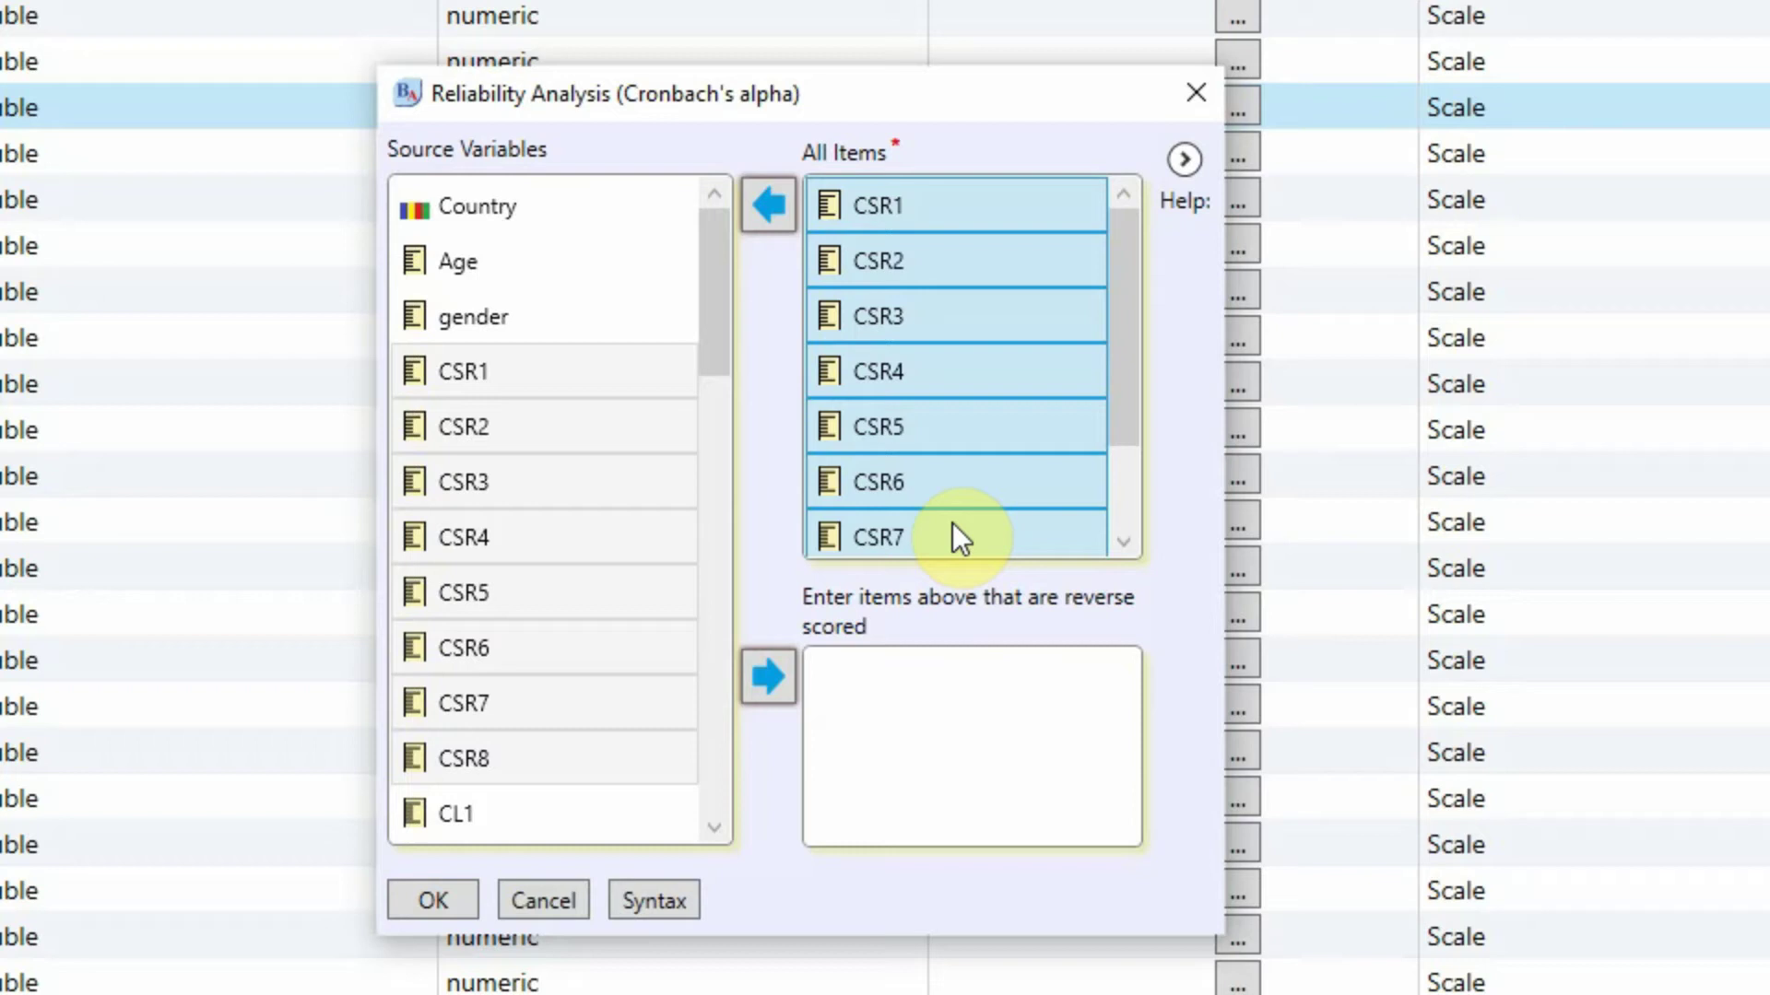
pyautogui.click(999, 277)
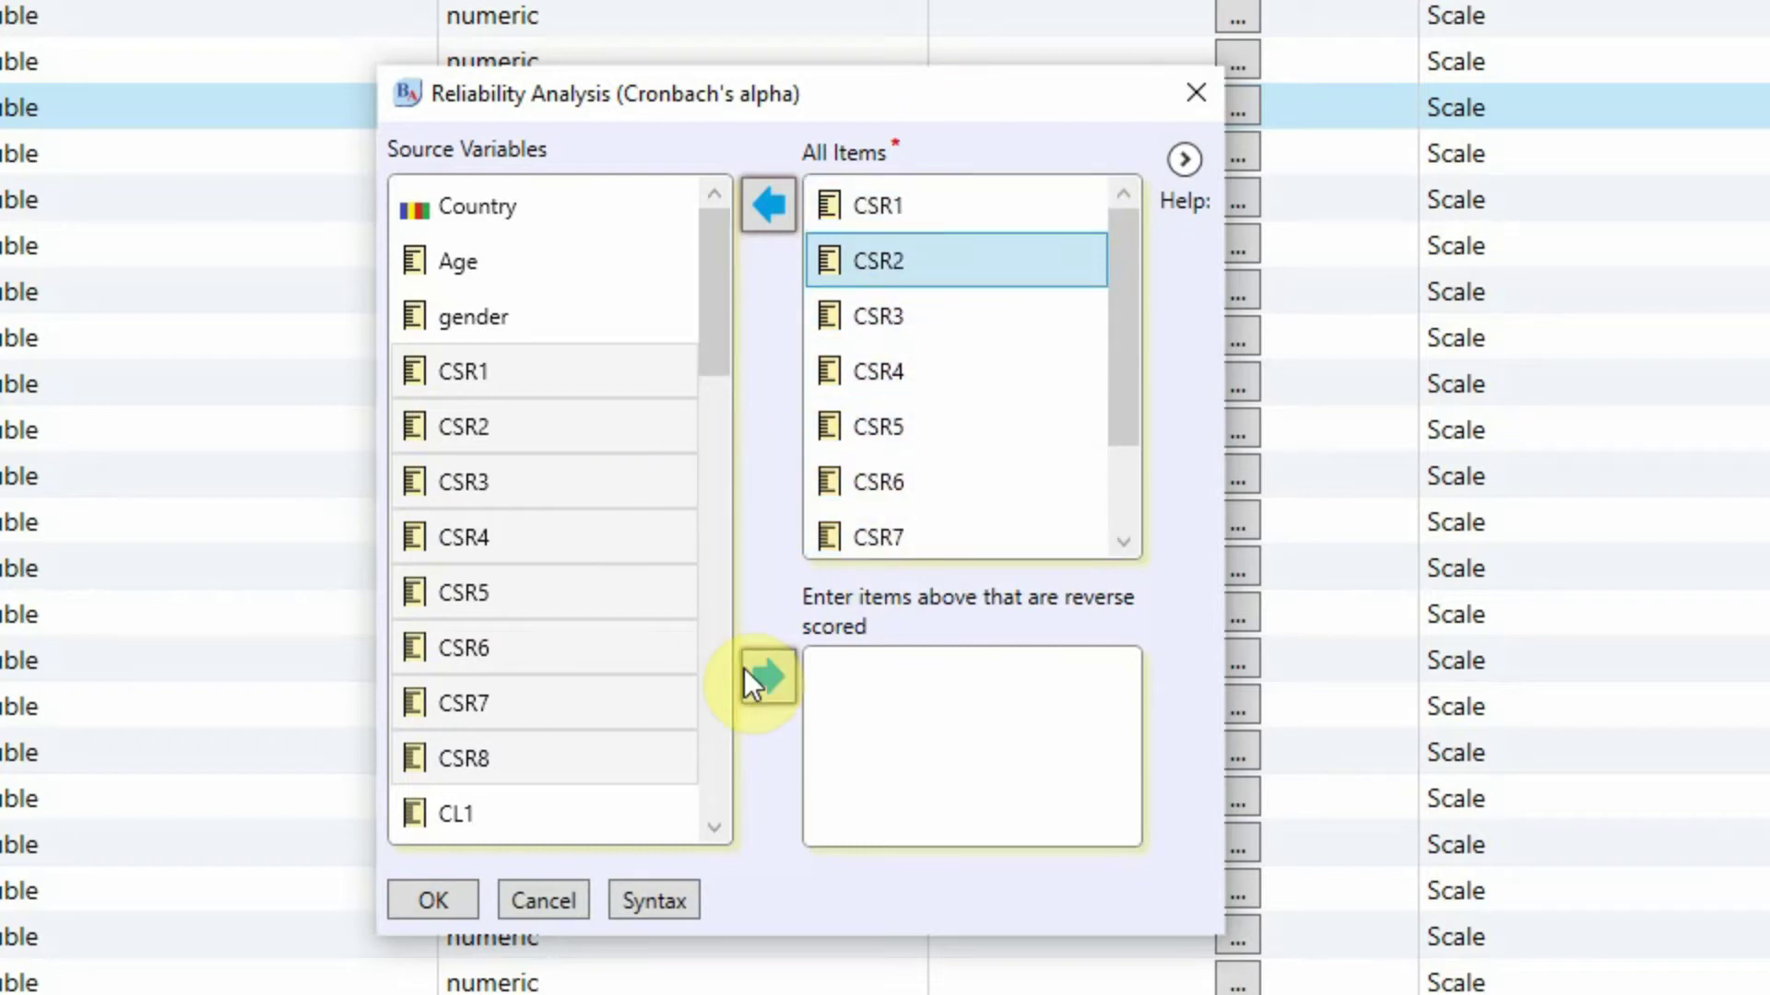
pyautogui.click(893, 682)
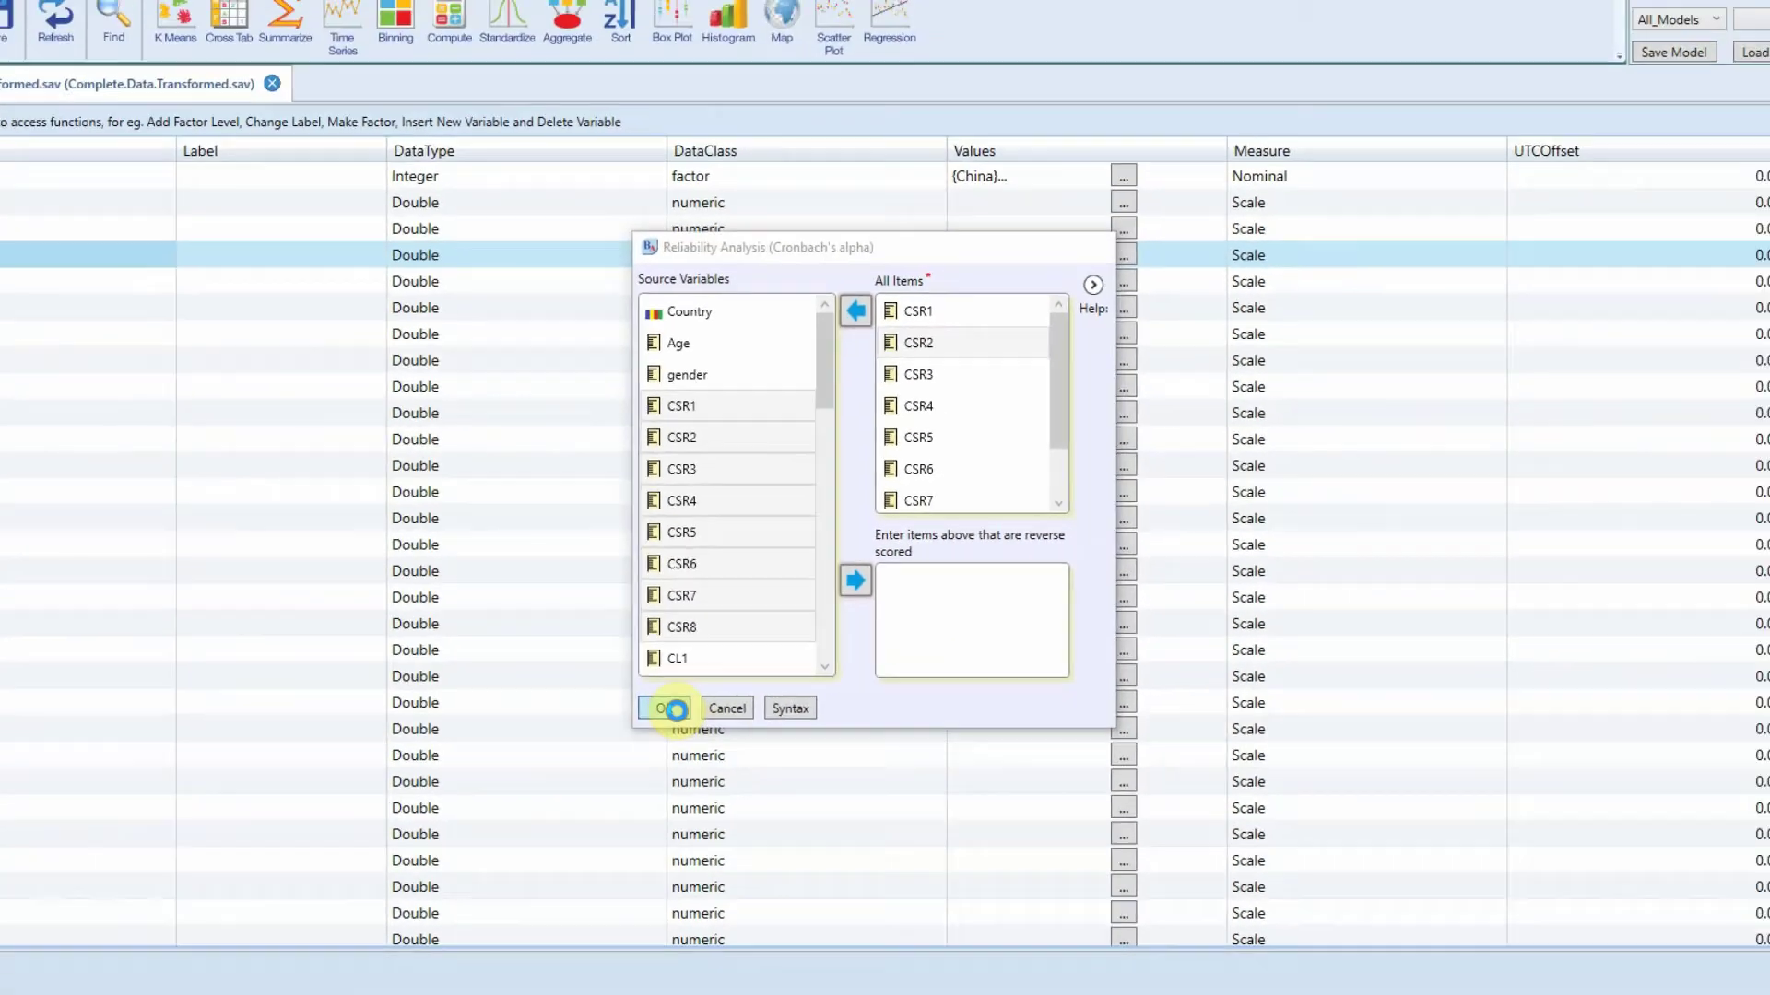
# Step: Run the CSR analysis and review the maximized output, showing overall alpha 0.8367 and item tables
pyautogui.click(433, 901)
pyautogui.doubleClick(999, 198)
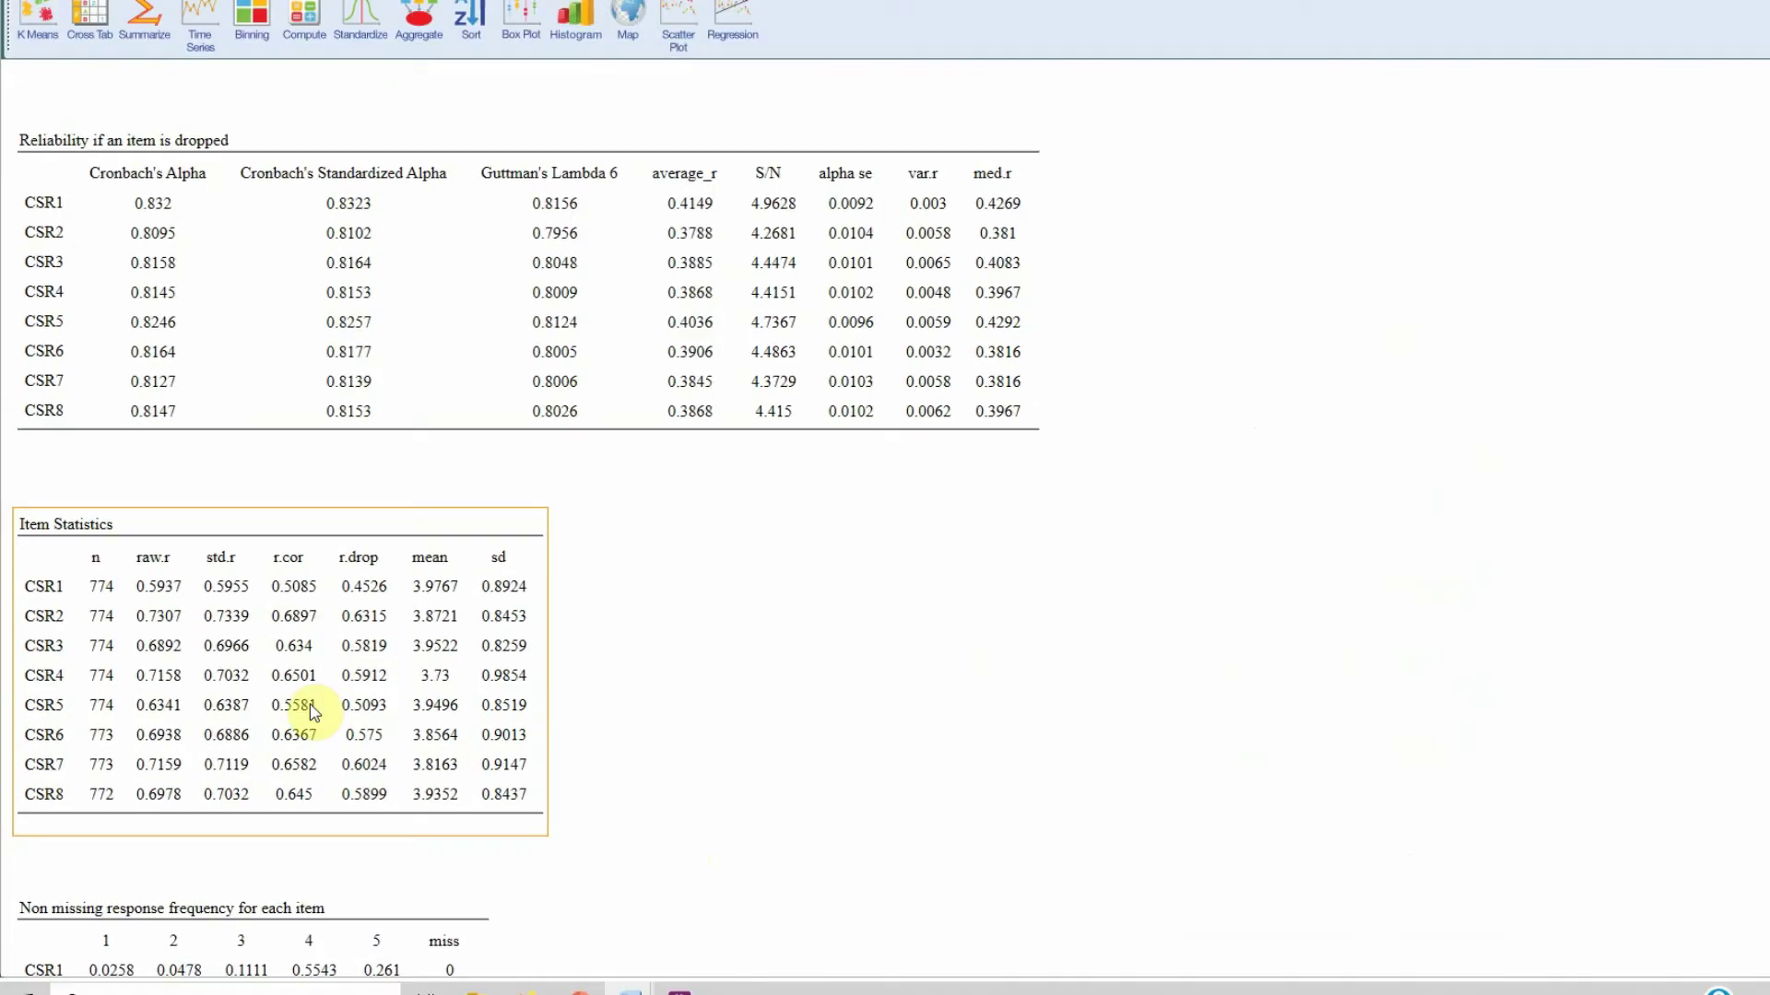
pyautogui.scroll(-2, 311, 651)
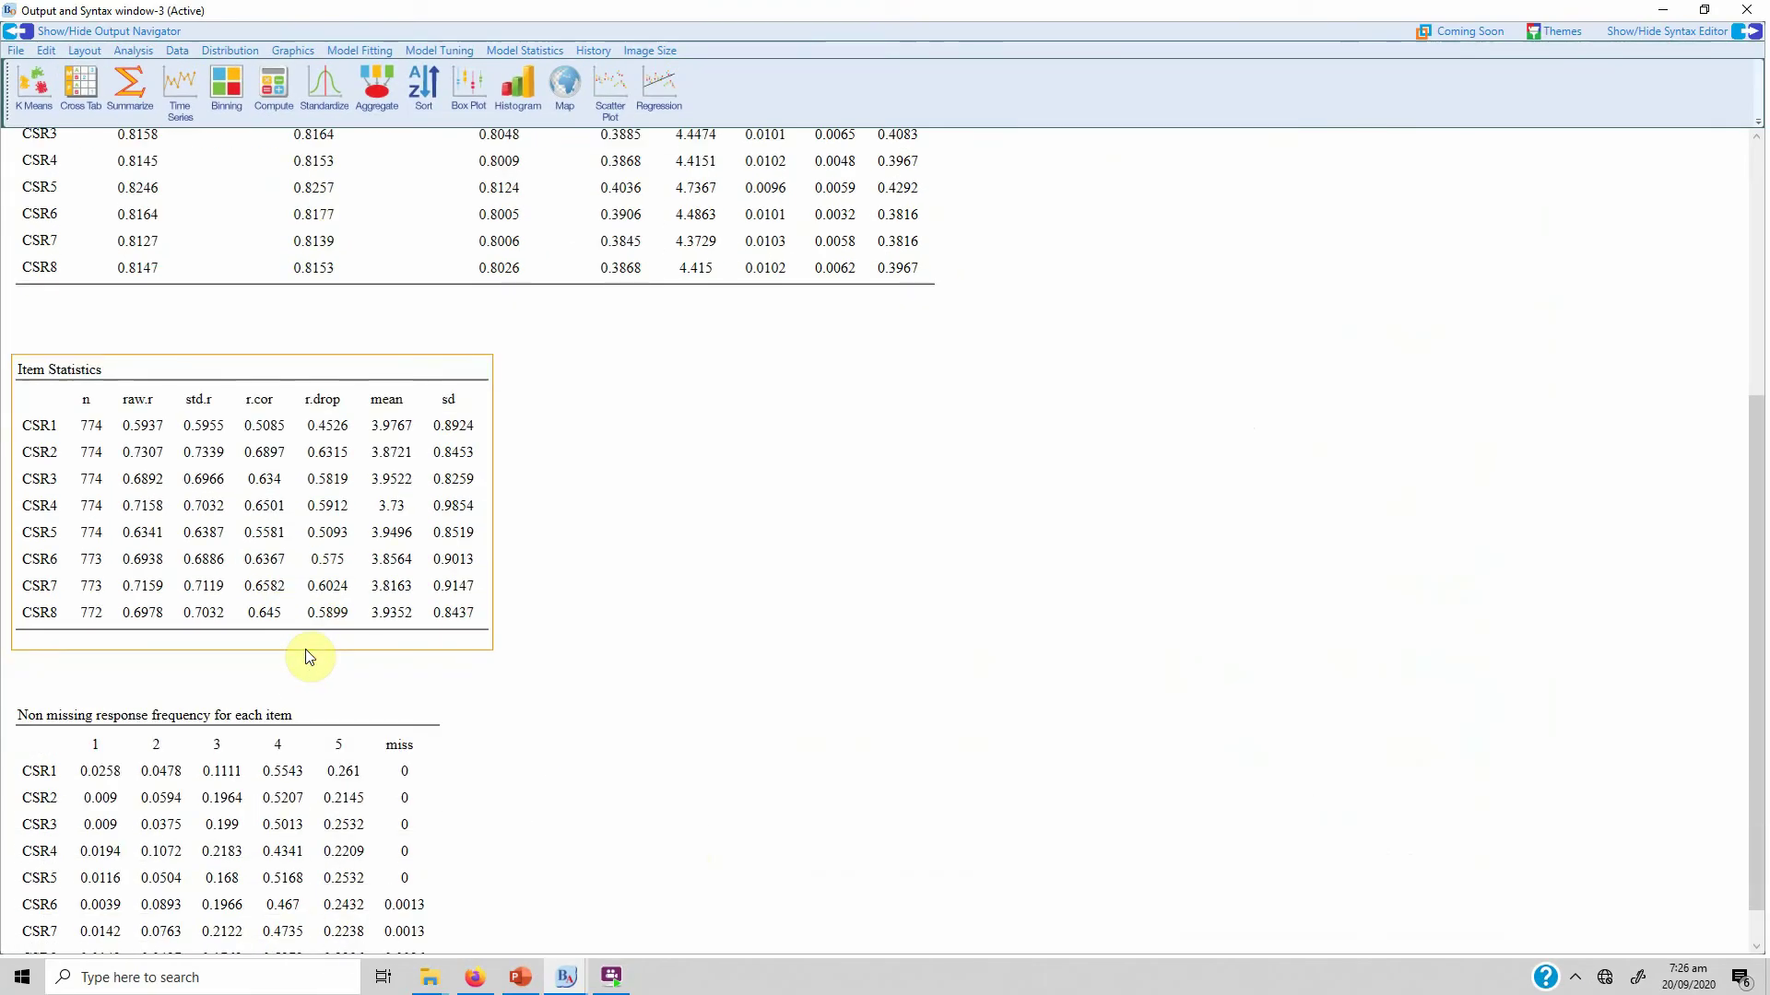
pyautogui.scroll(4, 316, 632)
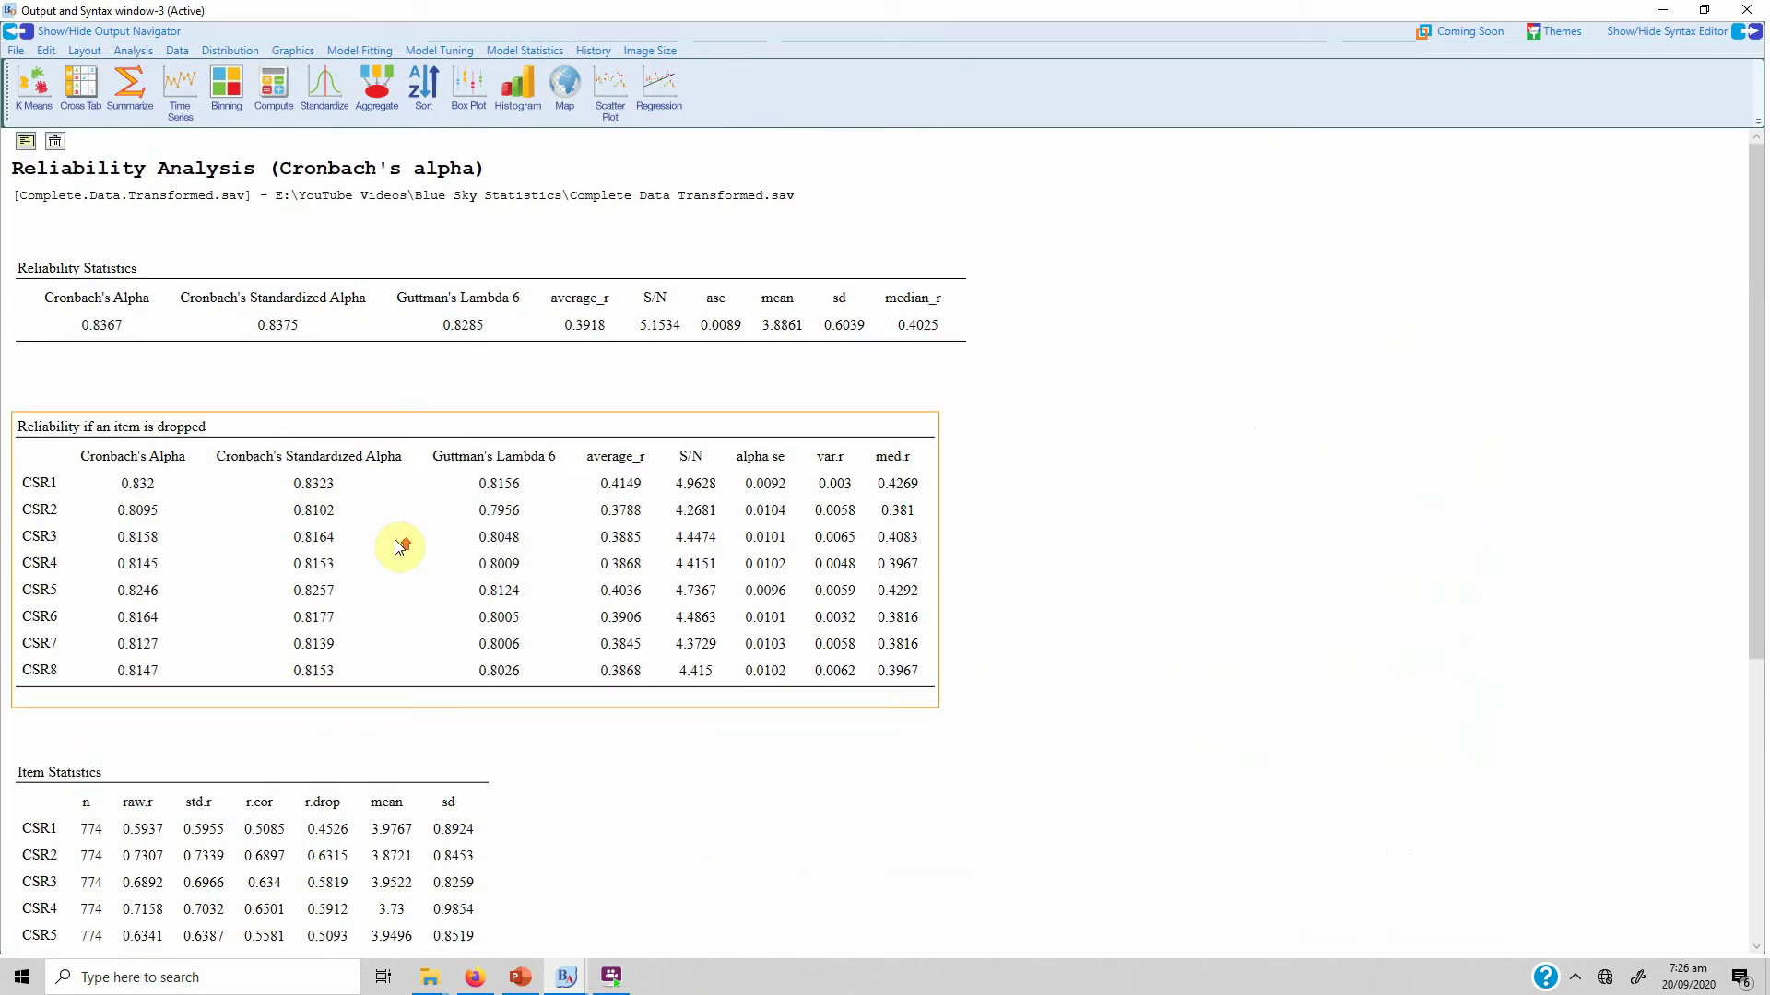
# Step: Reopen the Cronbach's alpha dialog and remove all CSR items from the analysis
pyautogui.click(124, 54)
pyautogui.moveTo(119, 278)
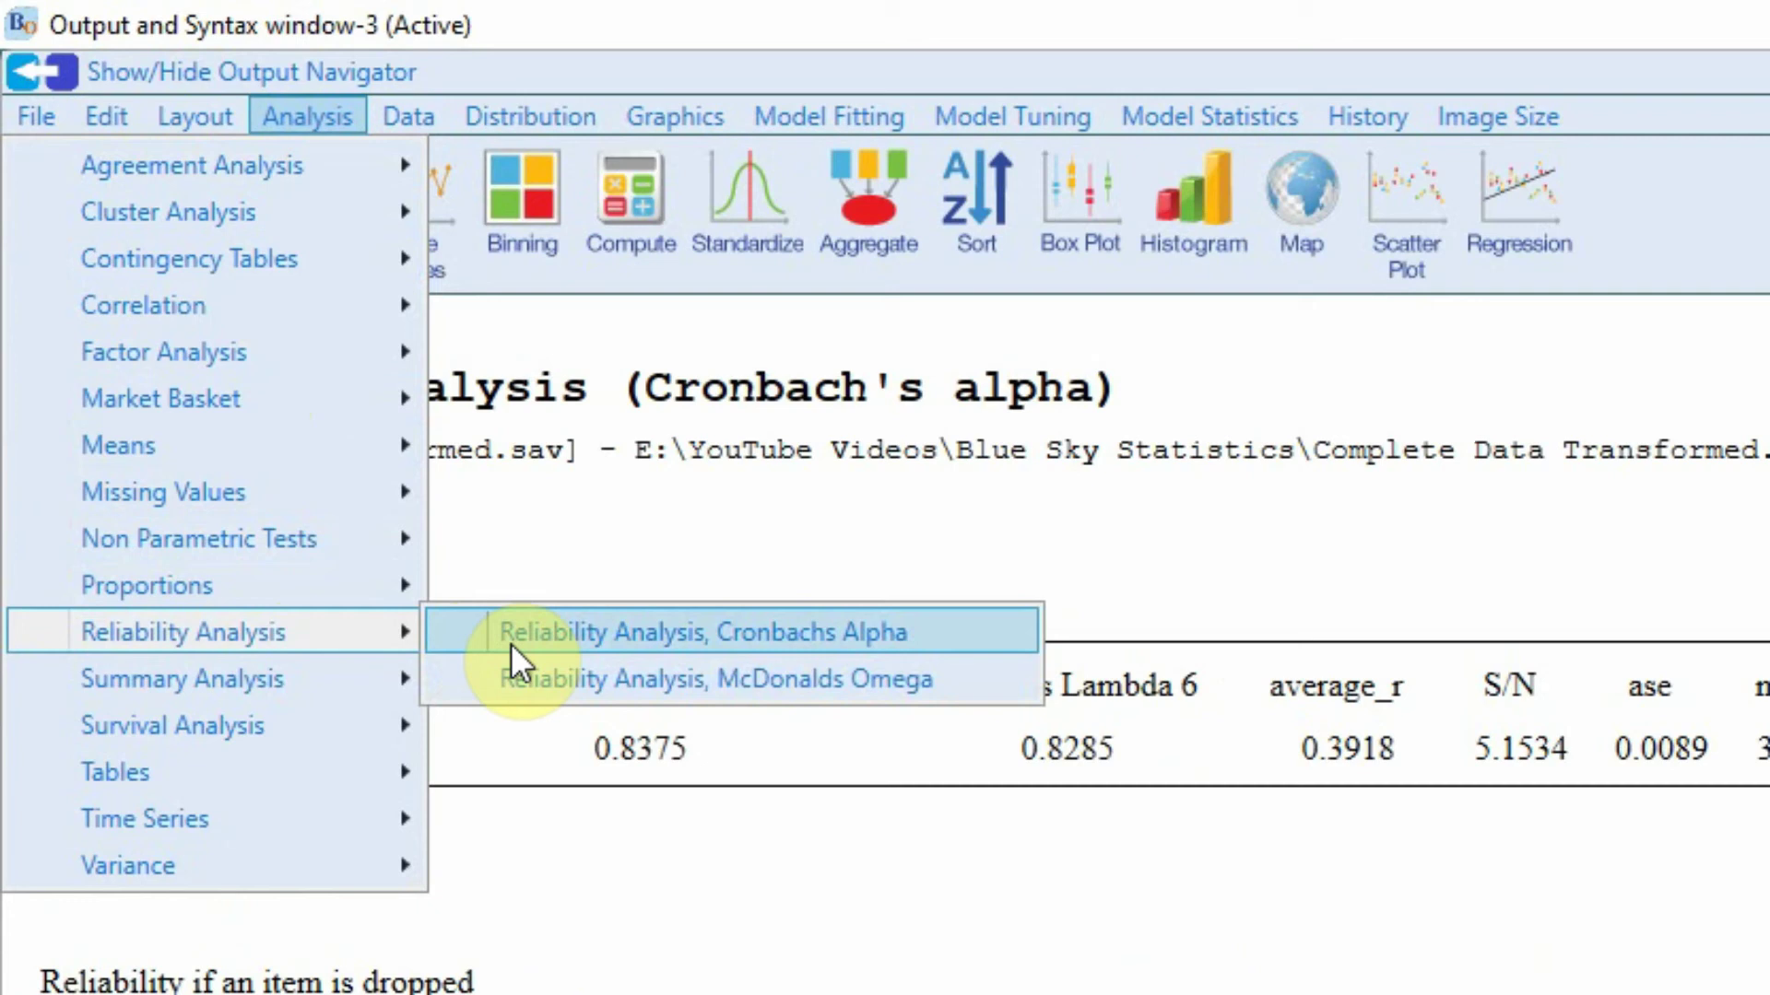
pyautogui.click(510, 643)
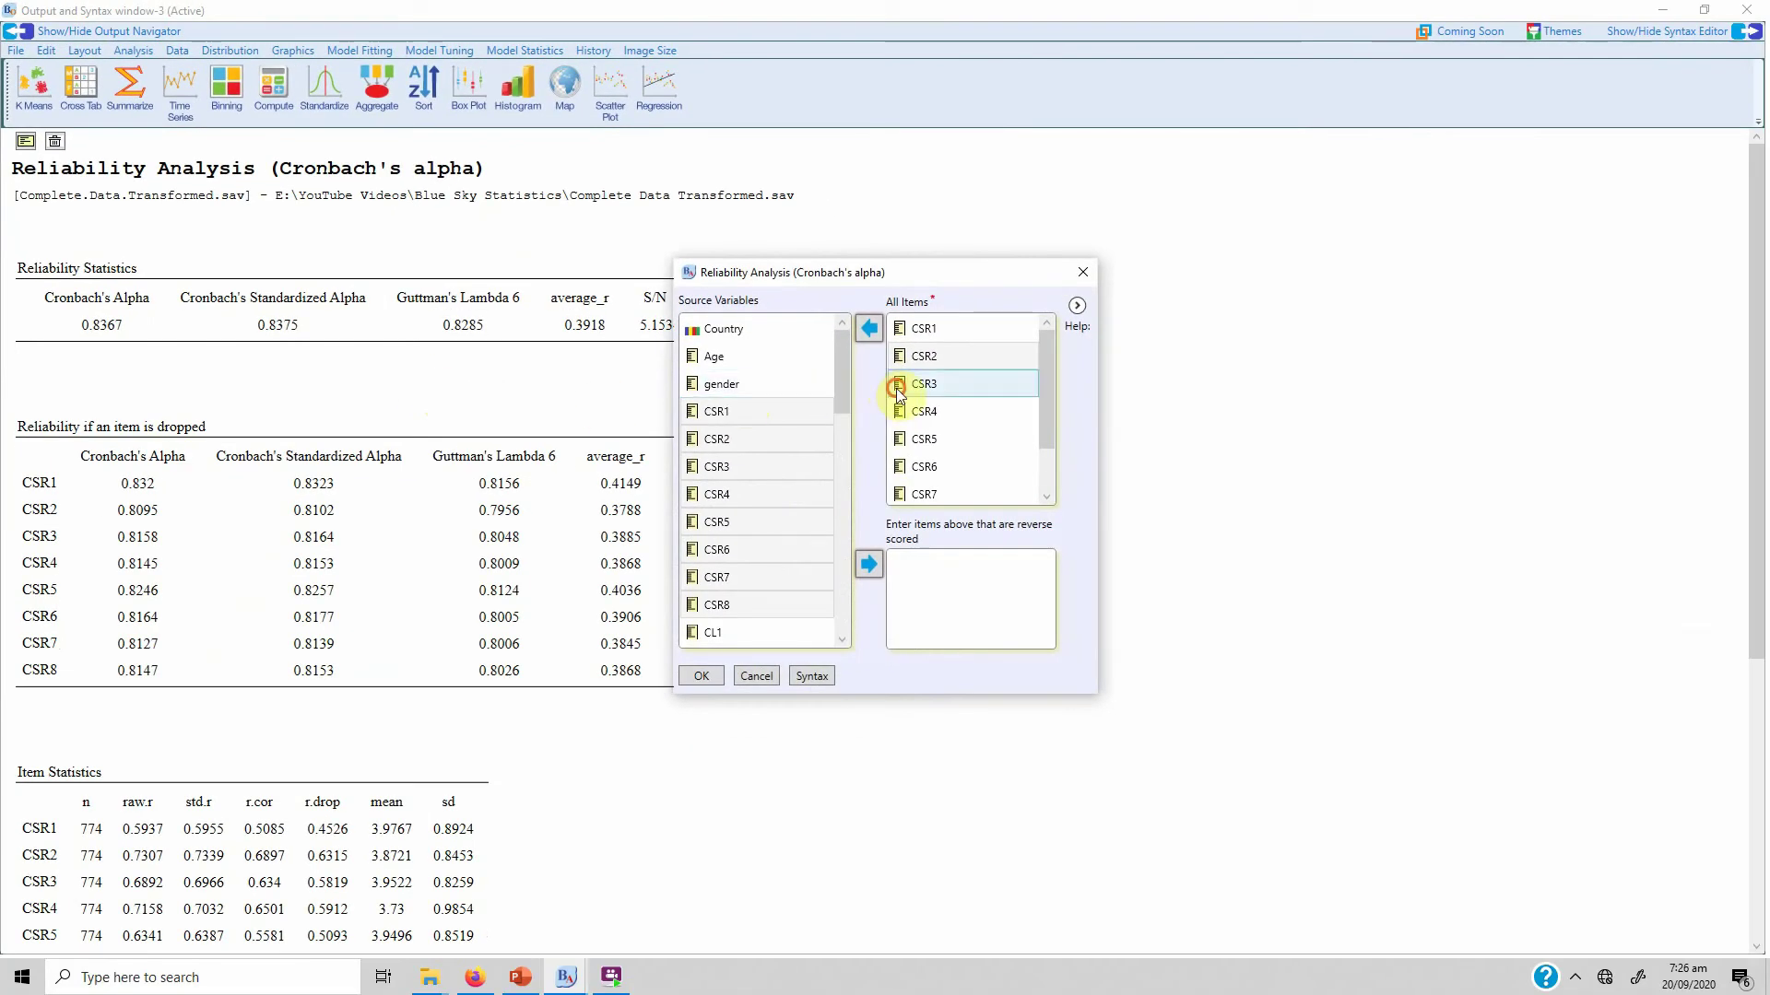
pyautogui.hotkey('ctrl', 'a')
pyautogui.click(869, 331)
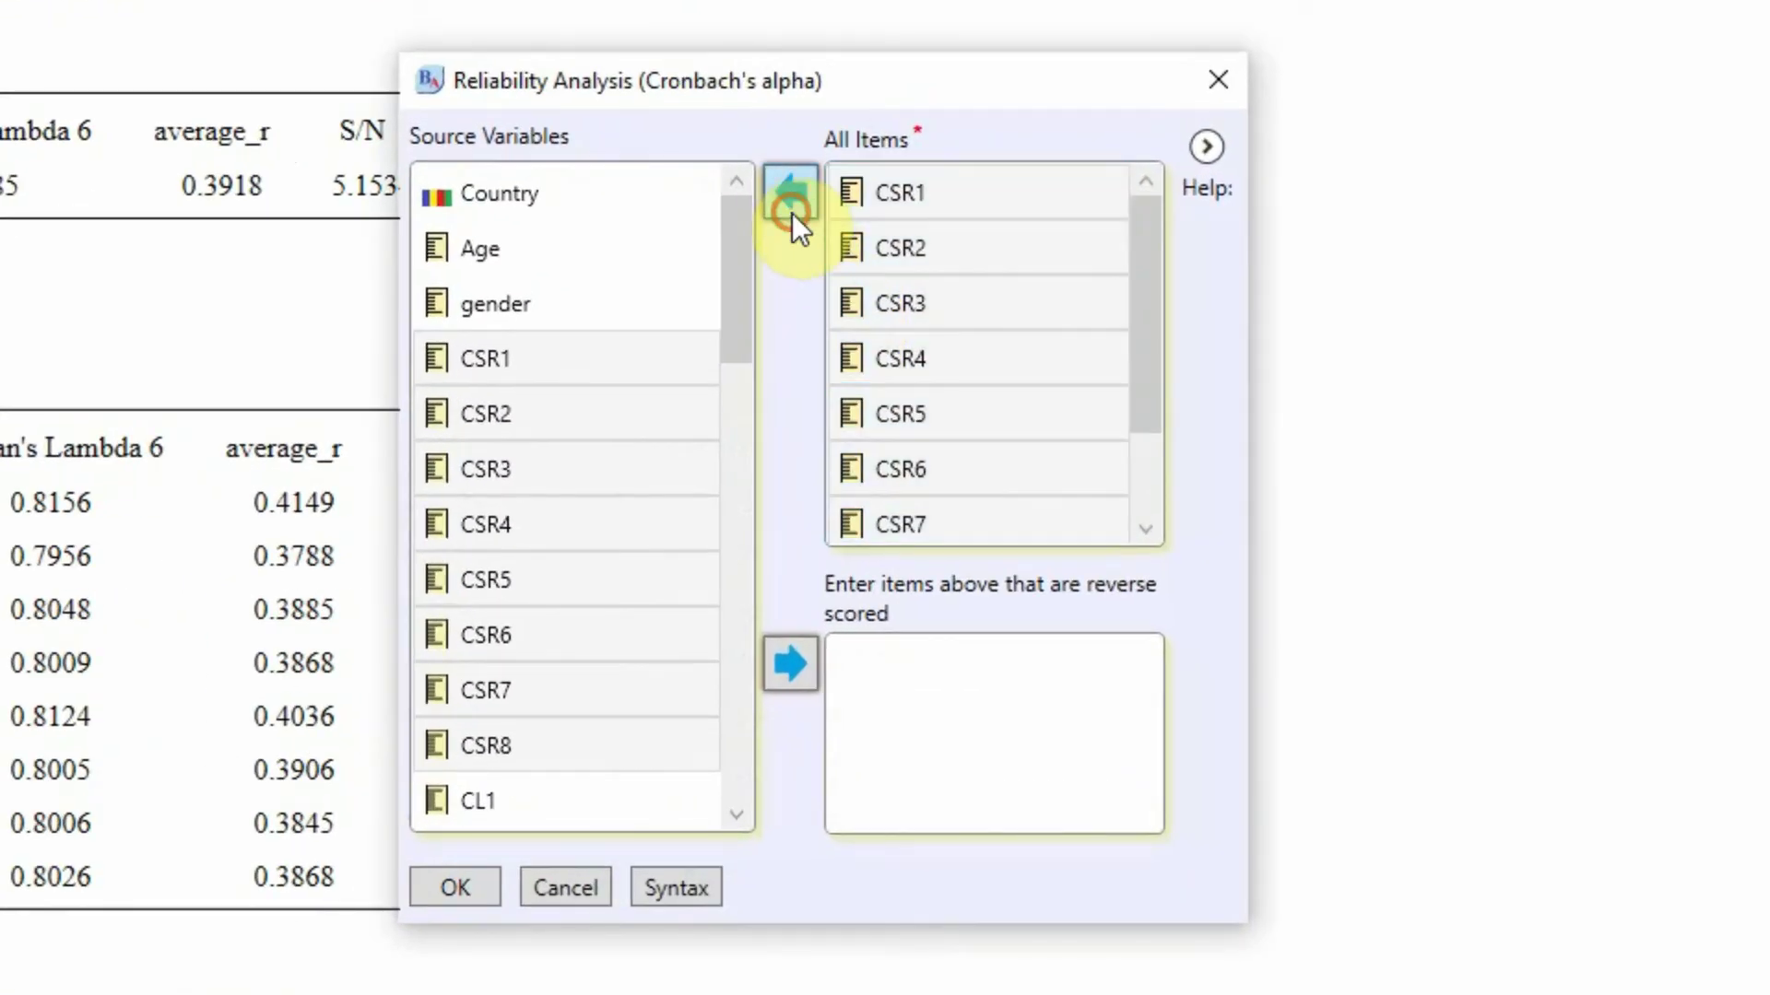
# Step: Add items SAT1 through SAT5 and run the reliability analysis
pyautogui.click(715, 467)
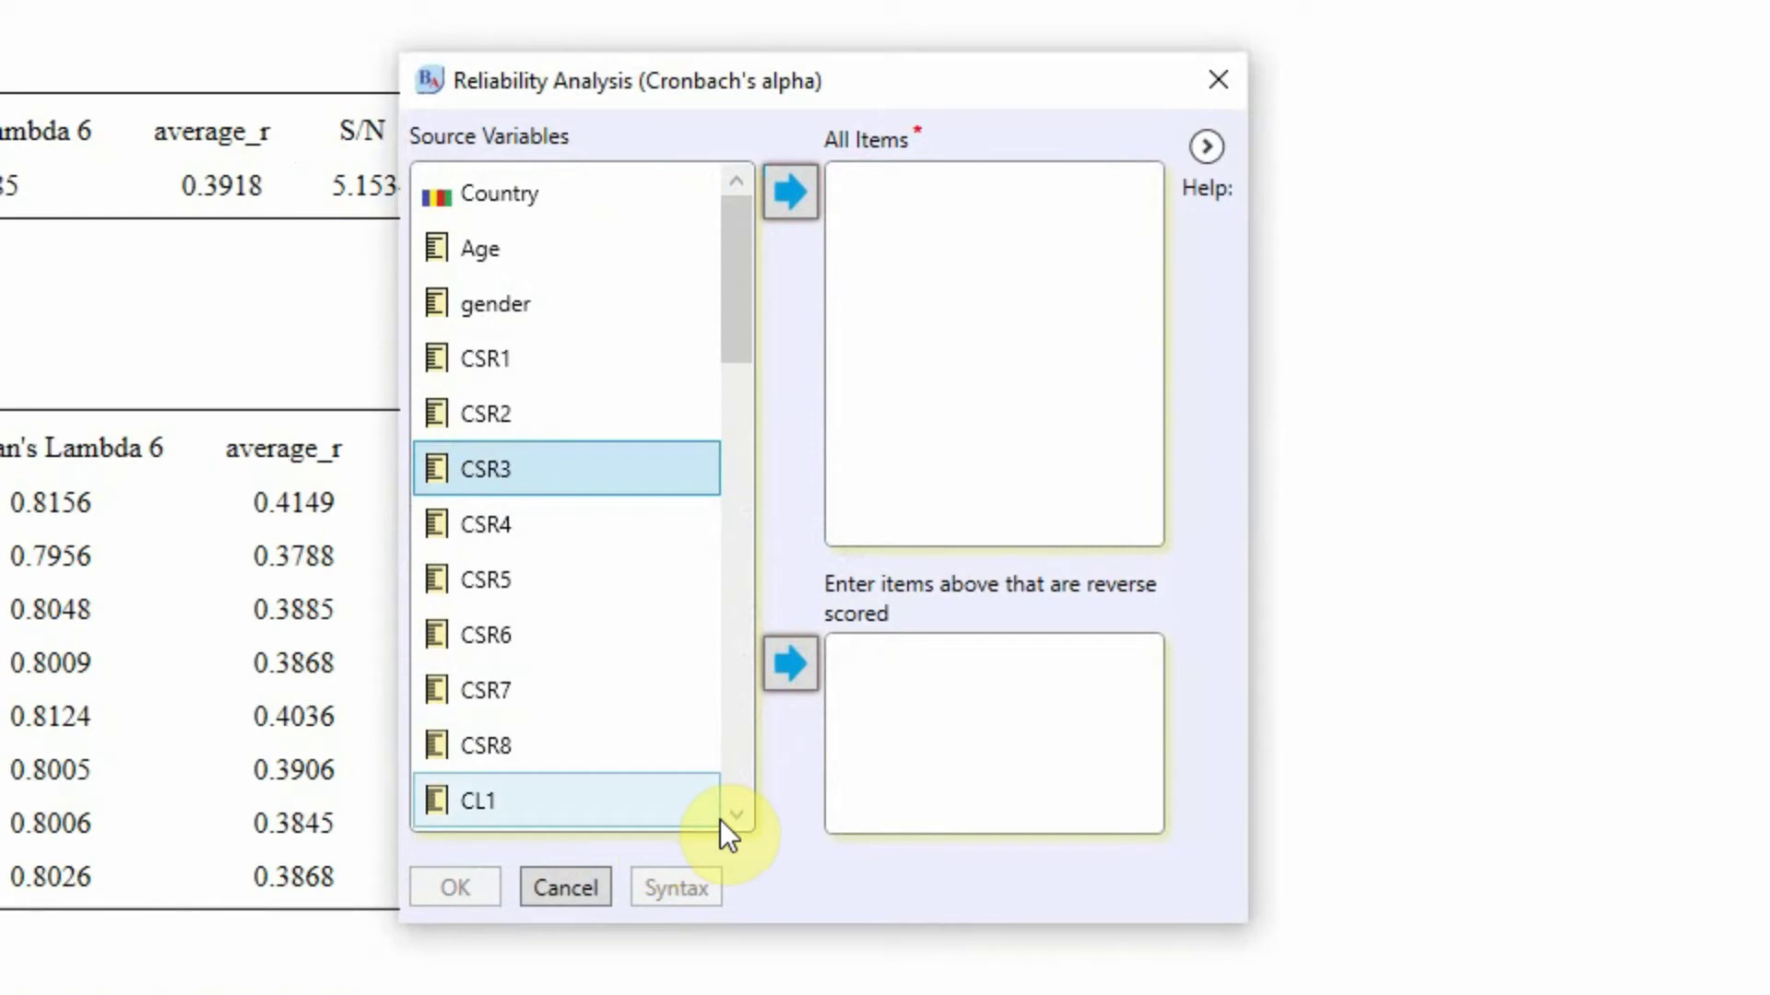
pyautogui.scroll(-5, 737, 811)
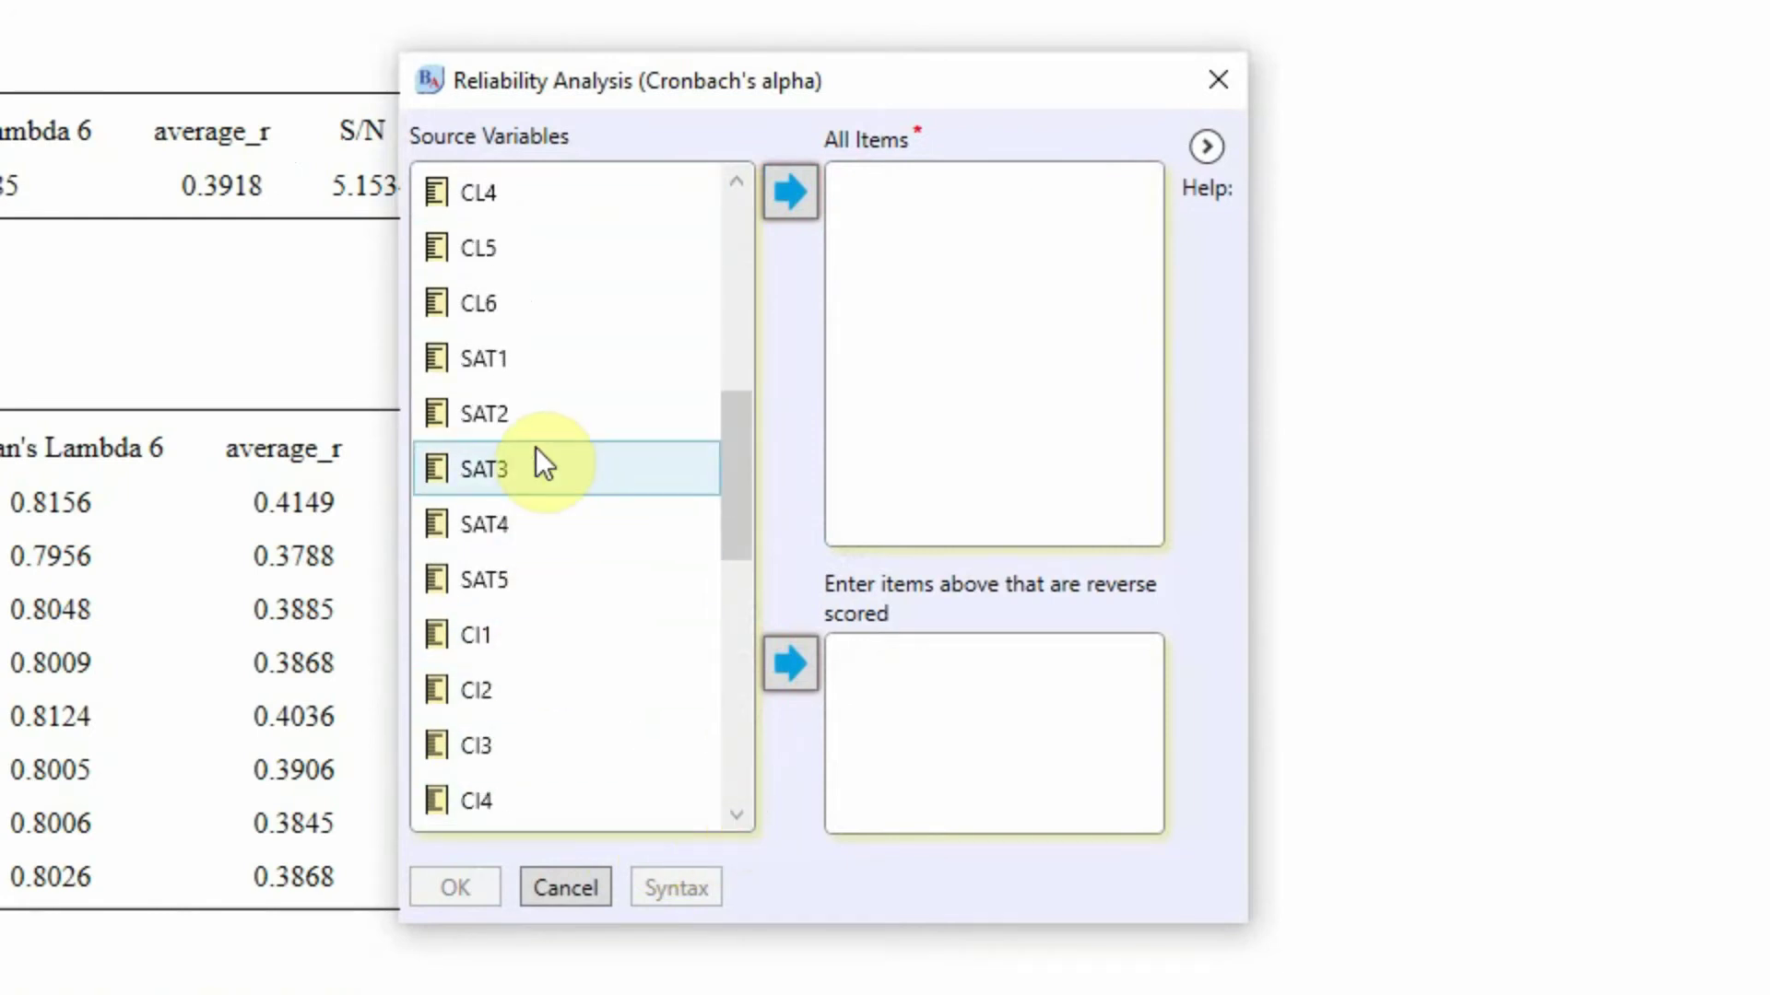
pyautogui.click(518, 378)
pyautogui.keyDown('shift'); pyautogui.click(559, 564); pyautogui.keyUp('shift')
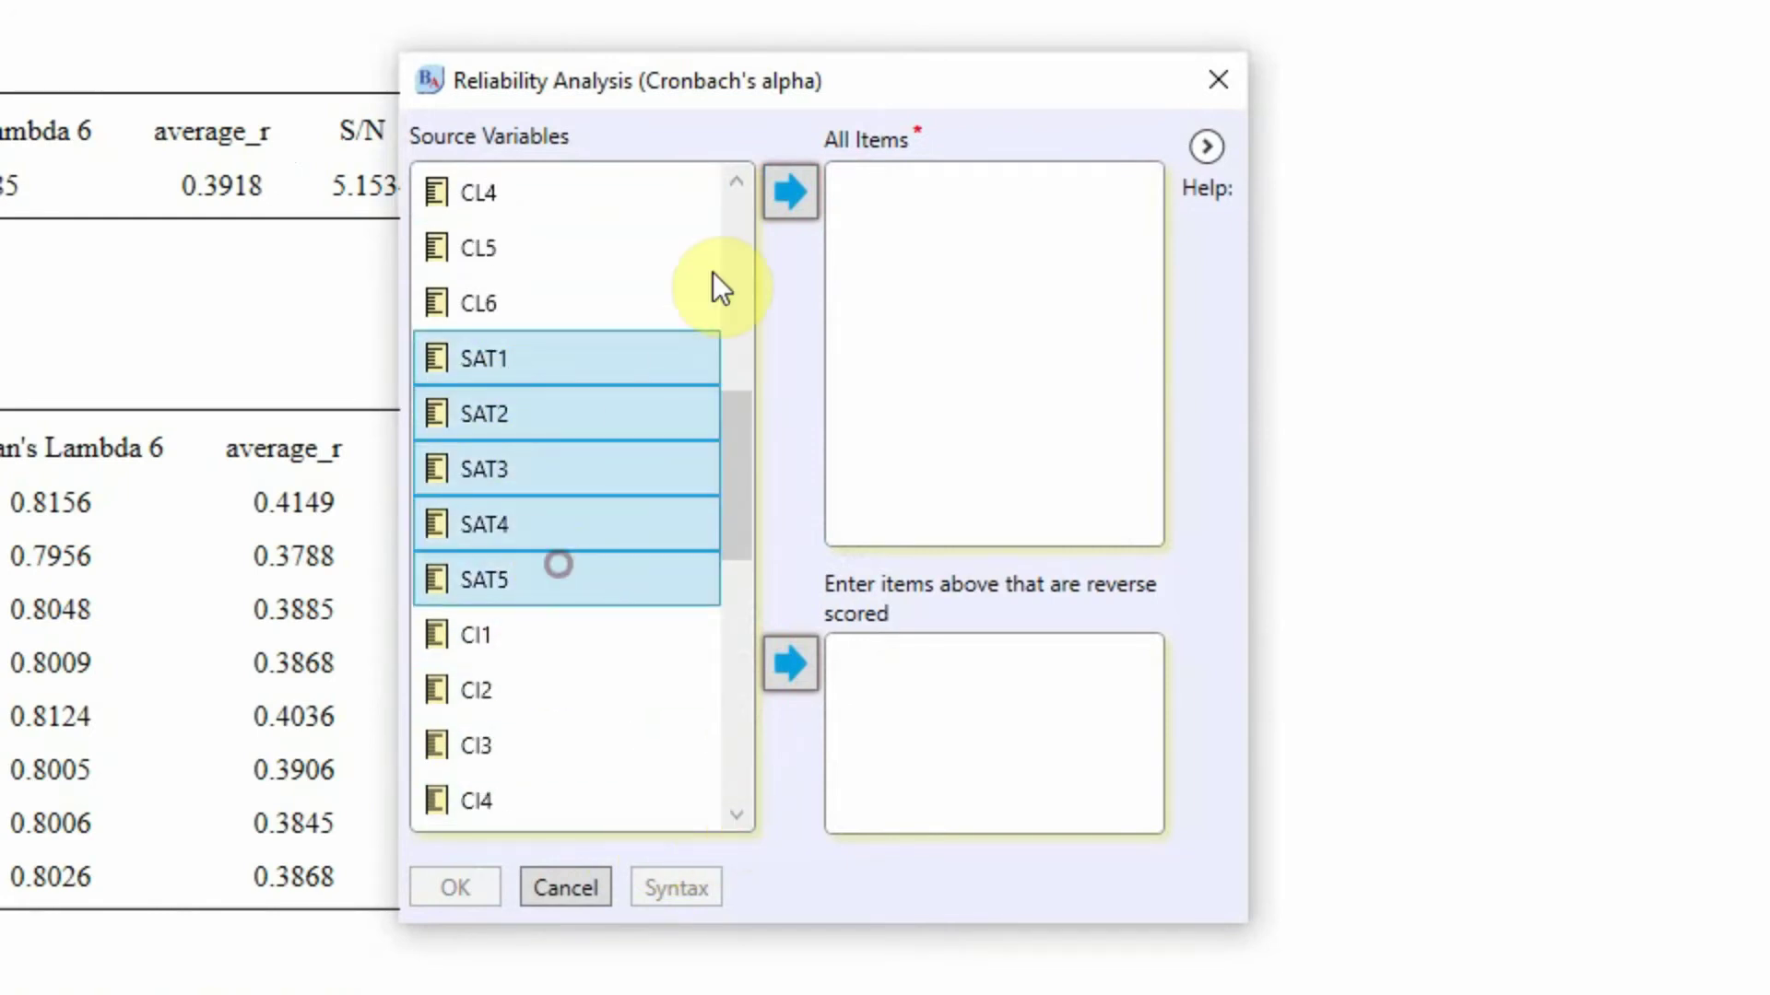
pyautogui.click(790, 192)
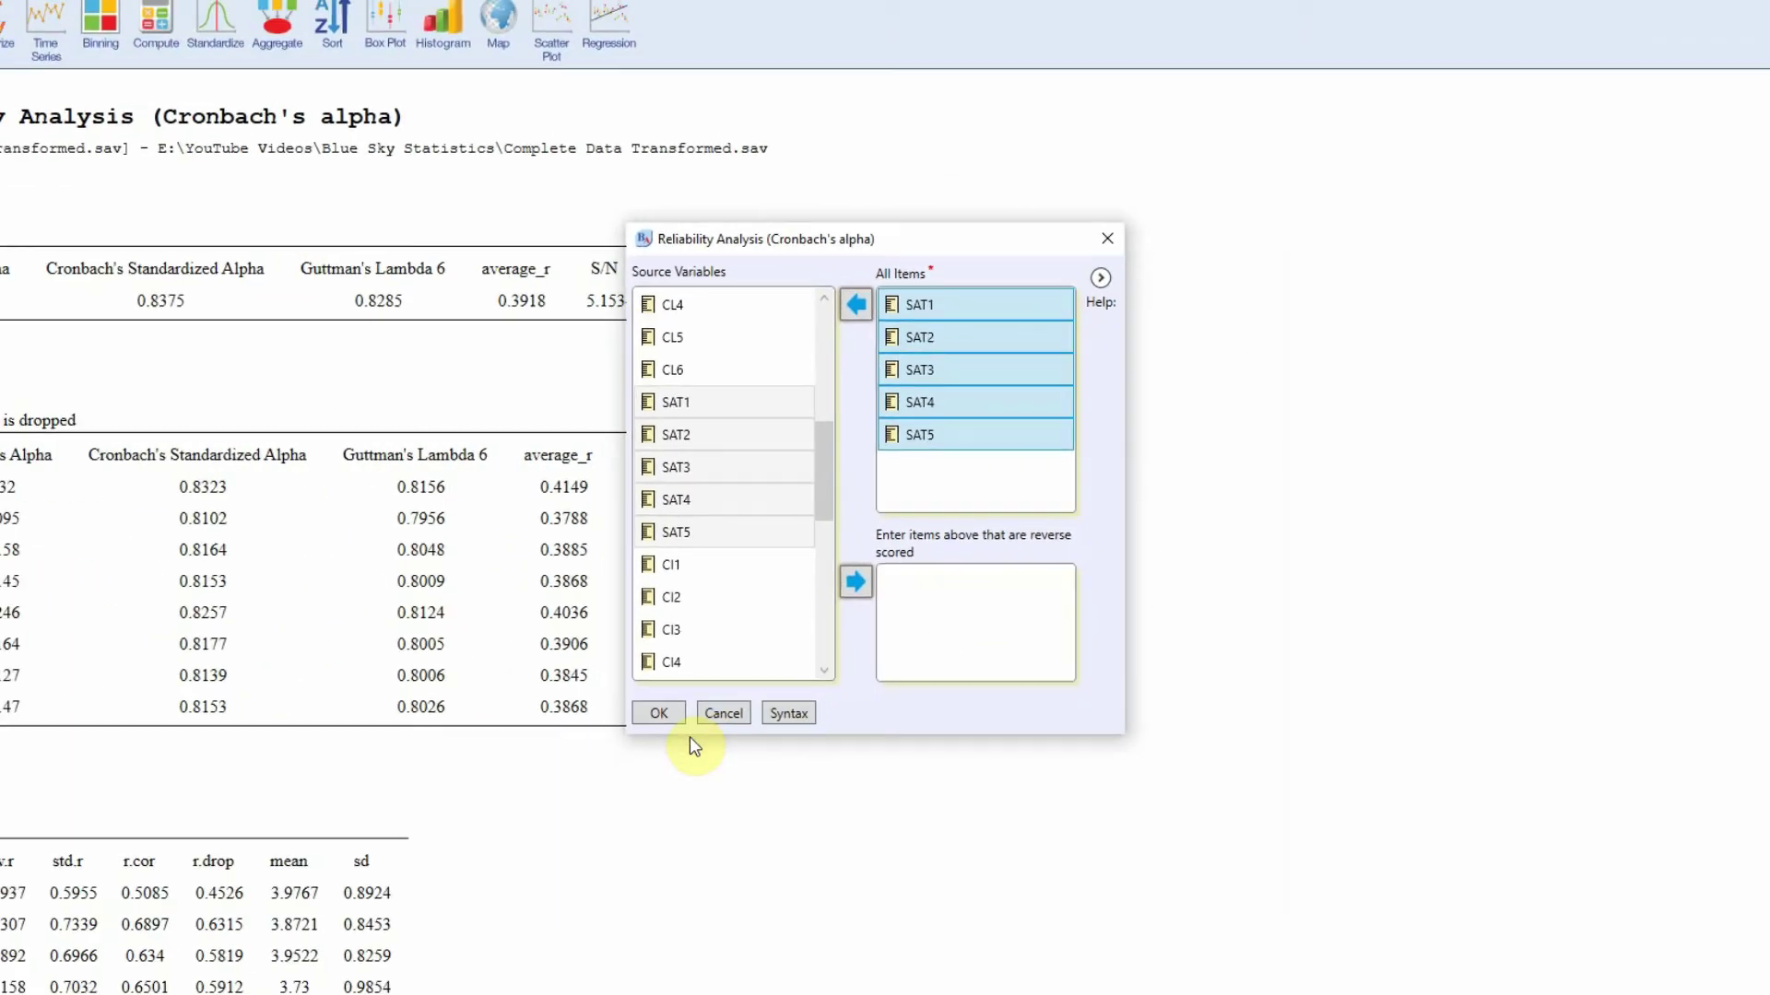
pyautogui.click(655, 713)
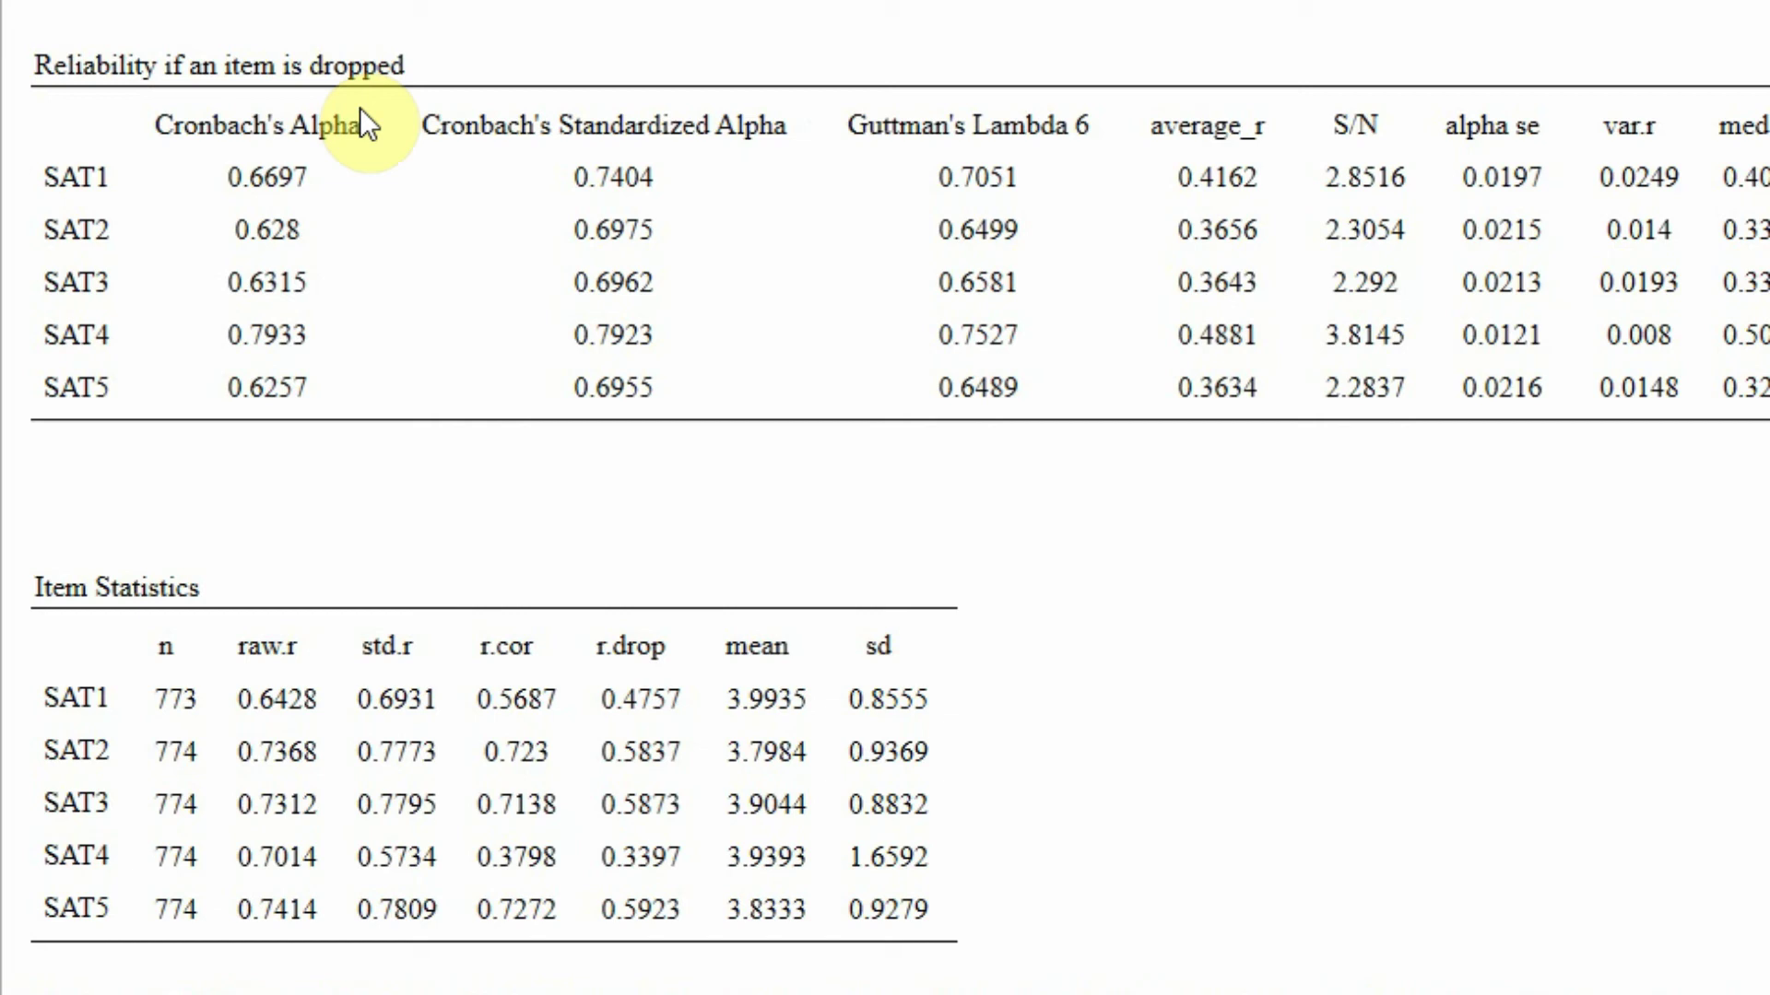
pyautogui.click(461, 66)
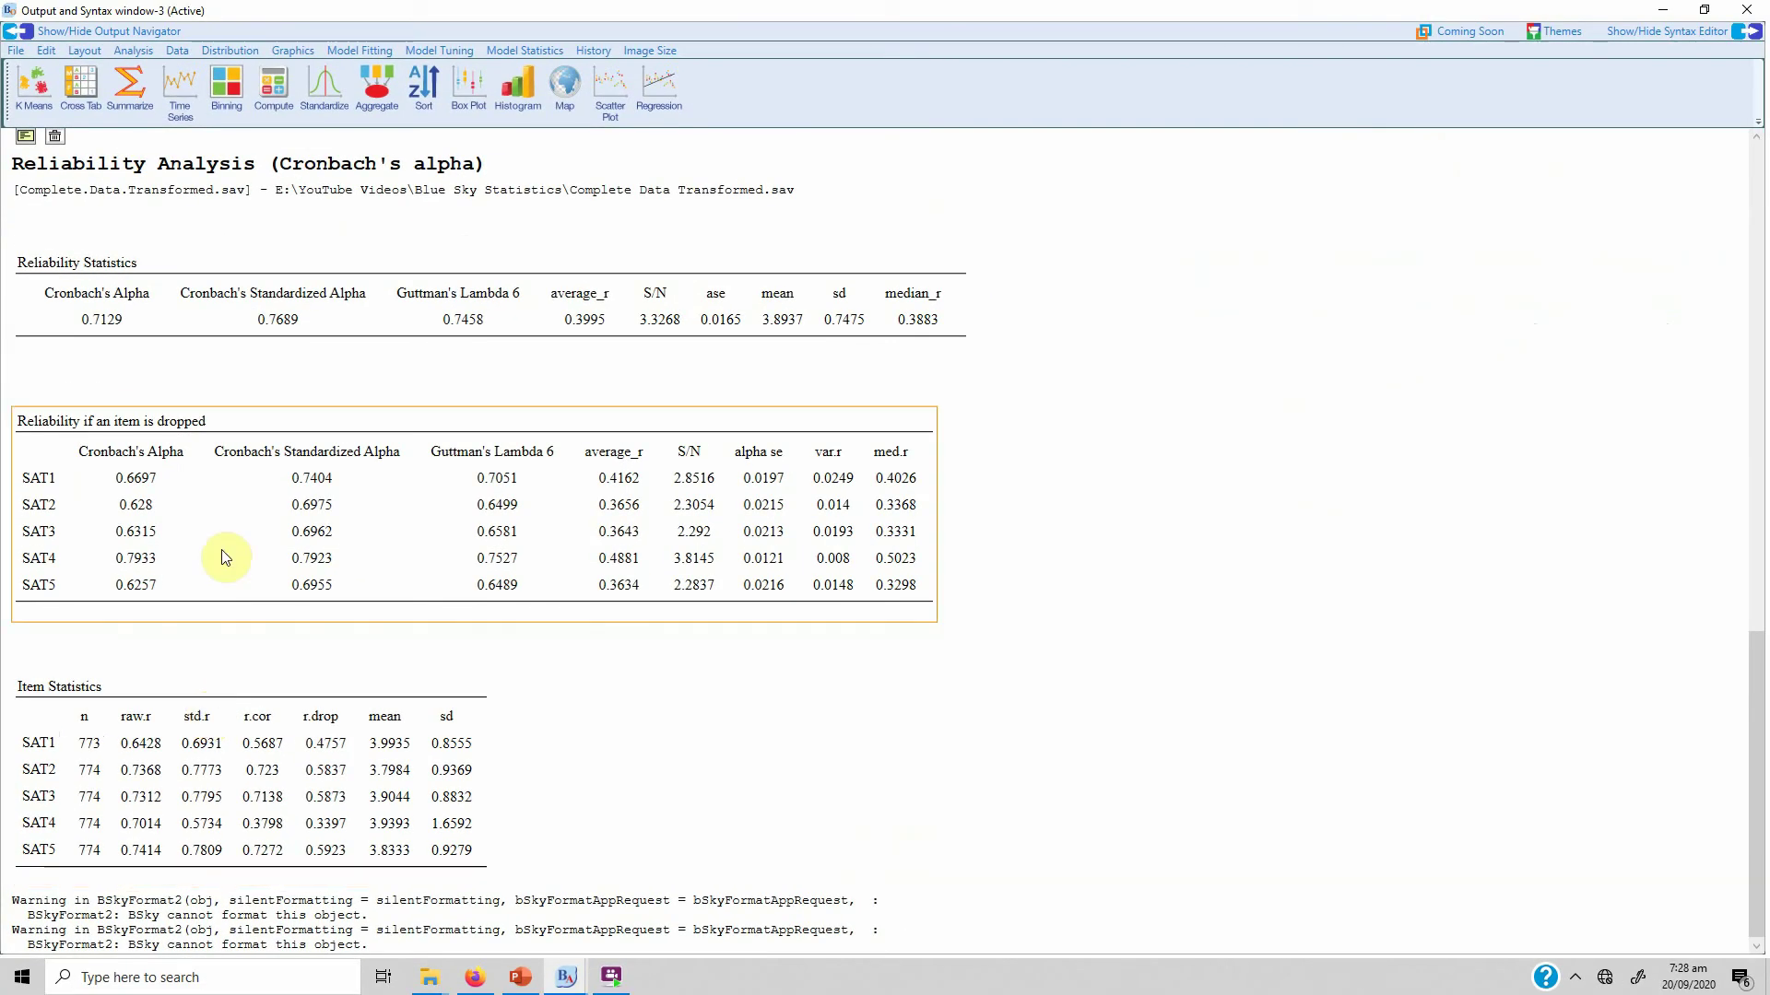
# Step: Launch Microsoft Word by searching for 'winword'
pyautogui.click(299, 983)
pyautogui.write('win')
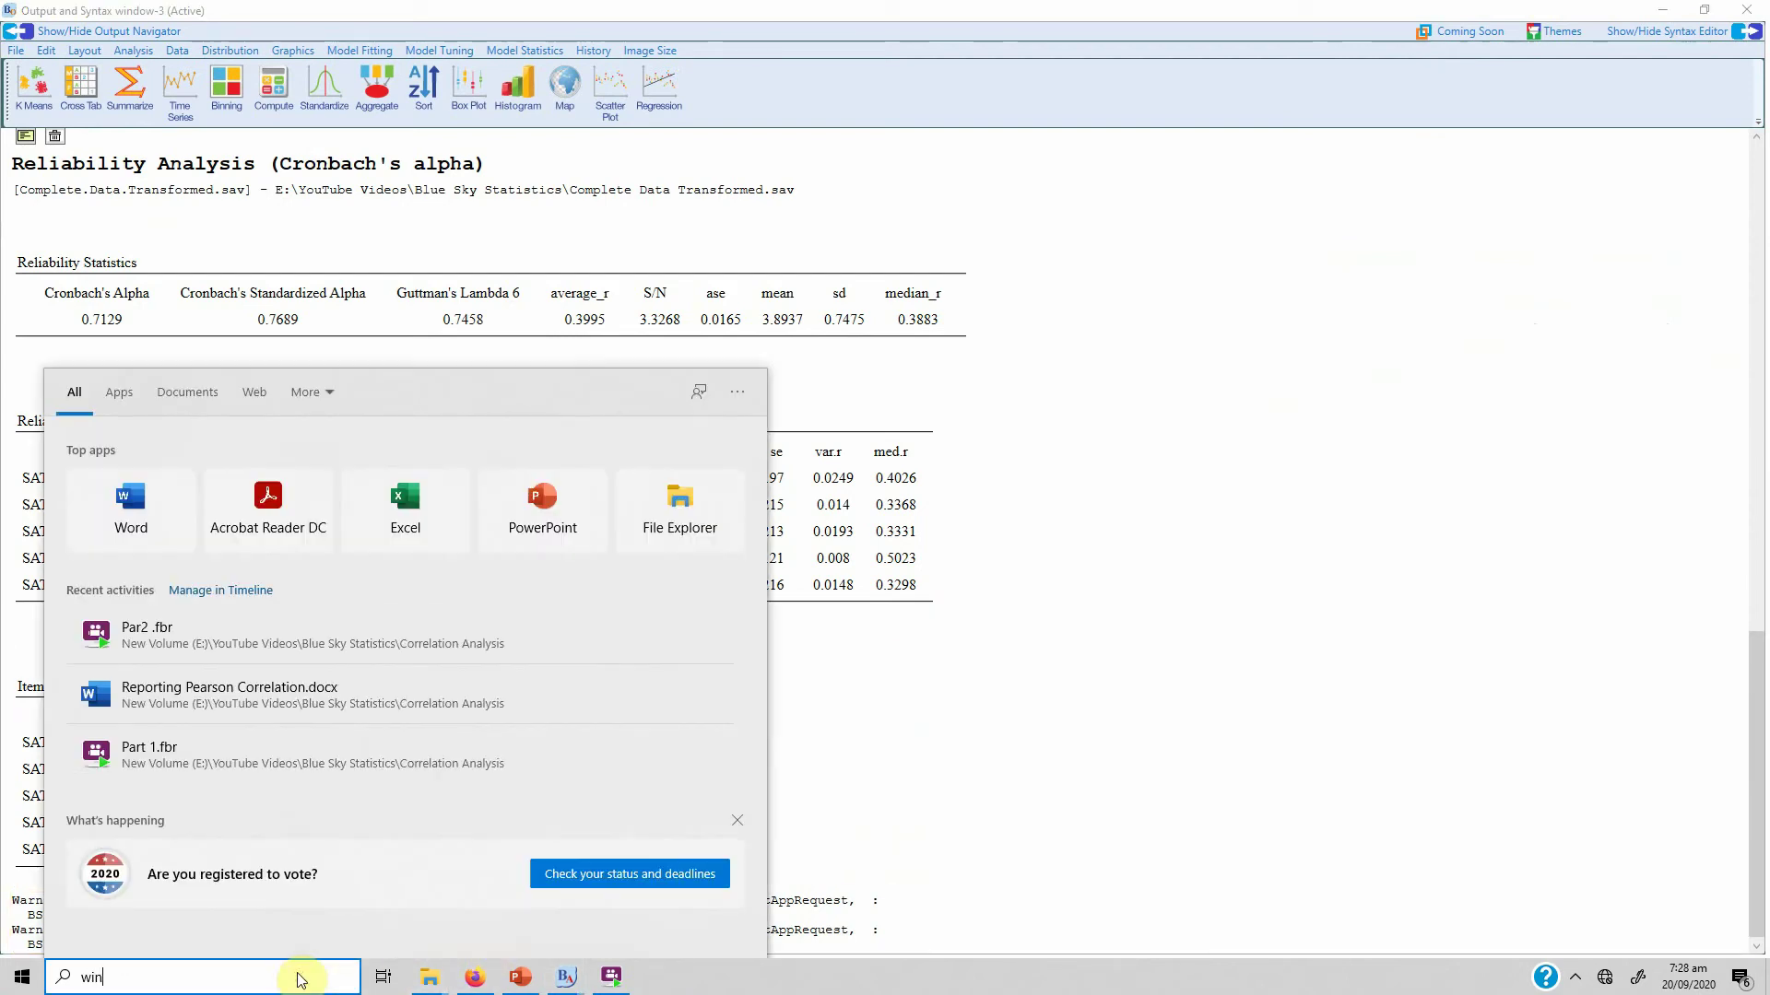
pyautogui.write('word')
pyautogui.press('Return')
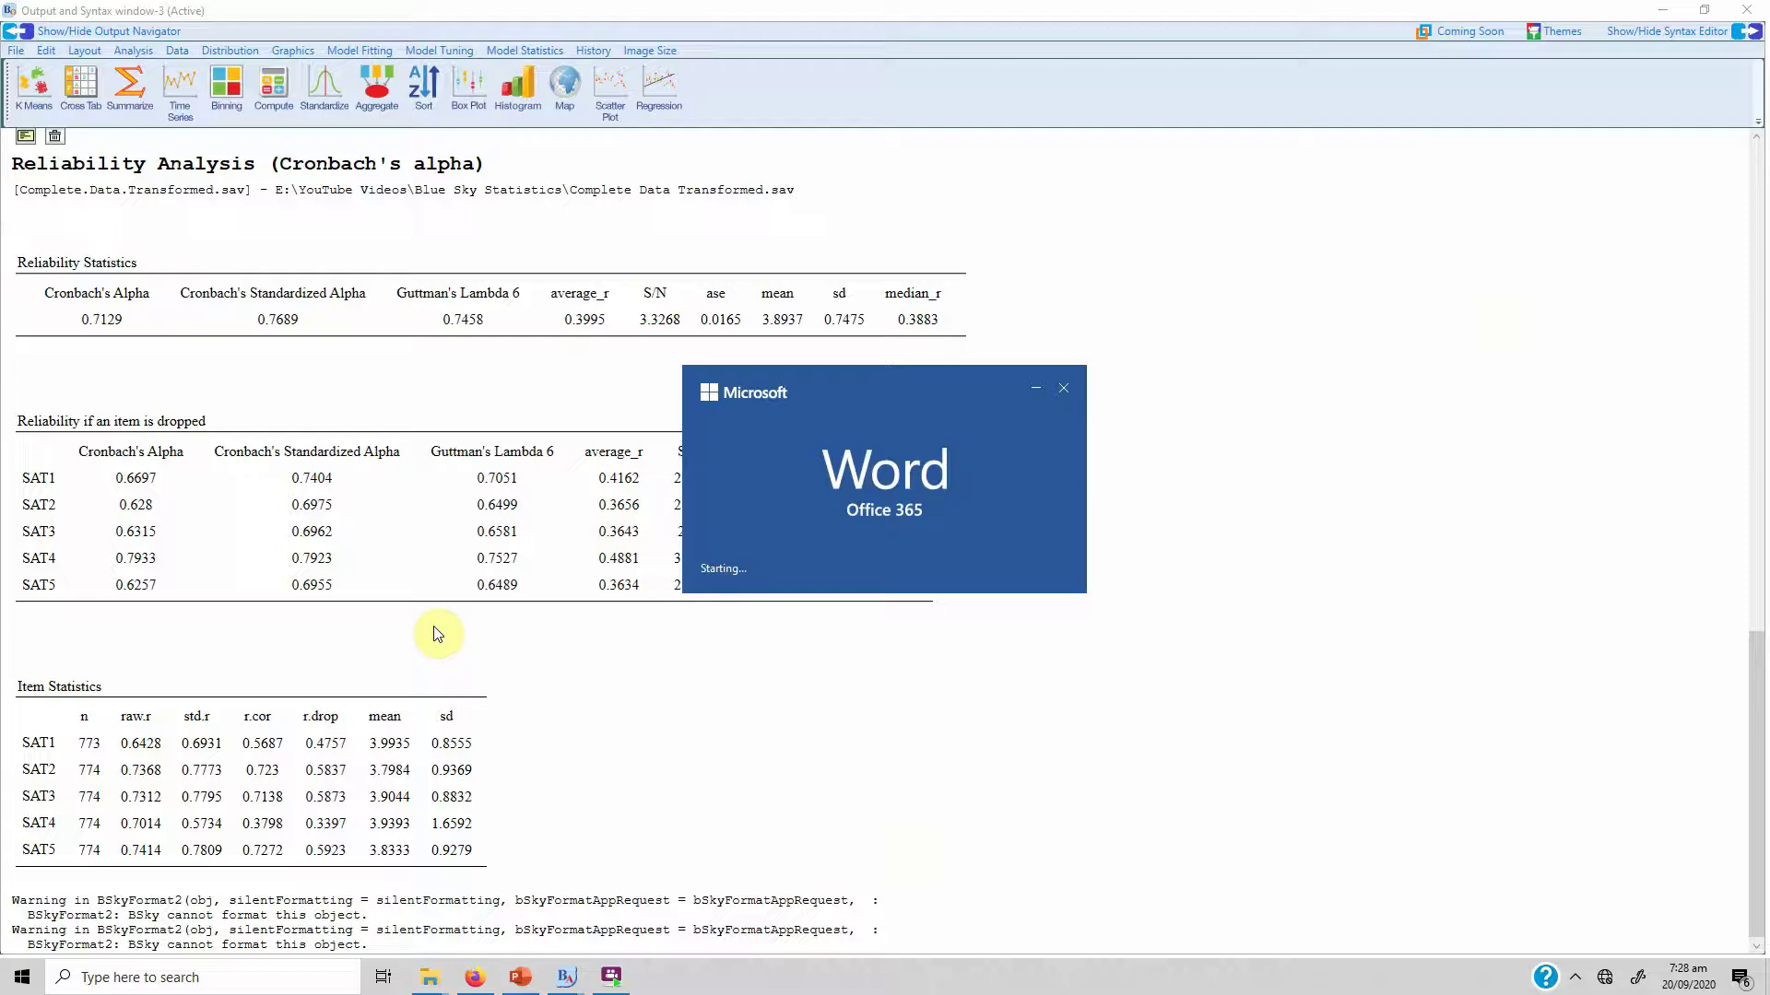
# Step: In a blank document, type the Reliability Analysis heading, Cronbach's Alpha paragraph and 'Table 1.' label
pyautogui.click(258, 153)
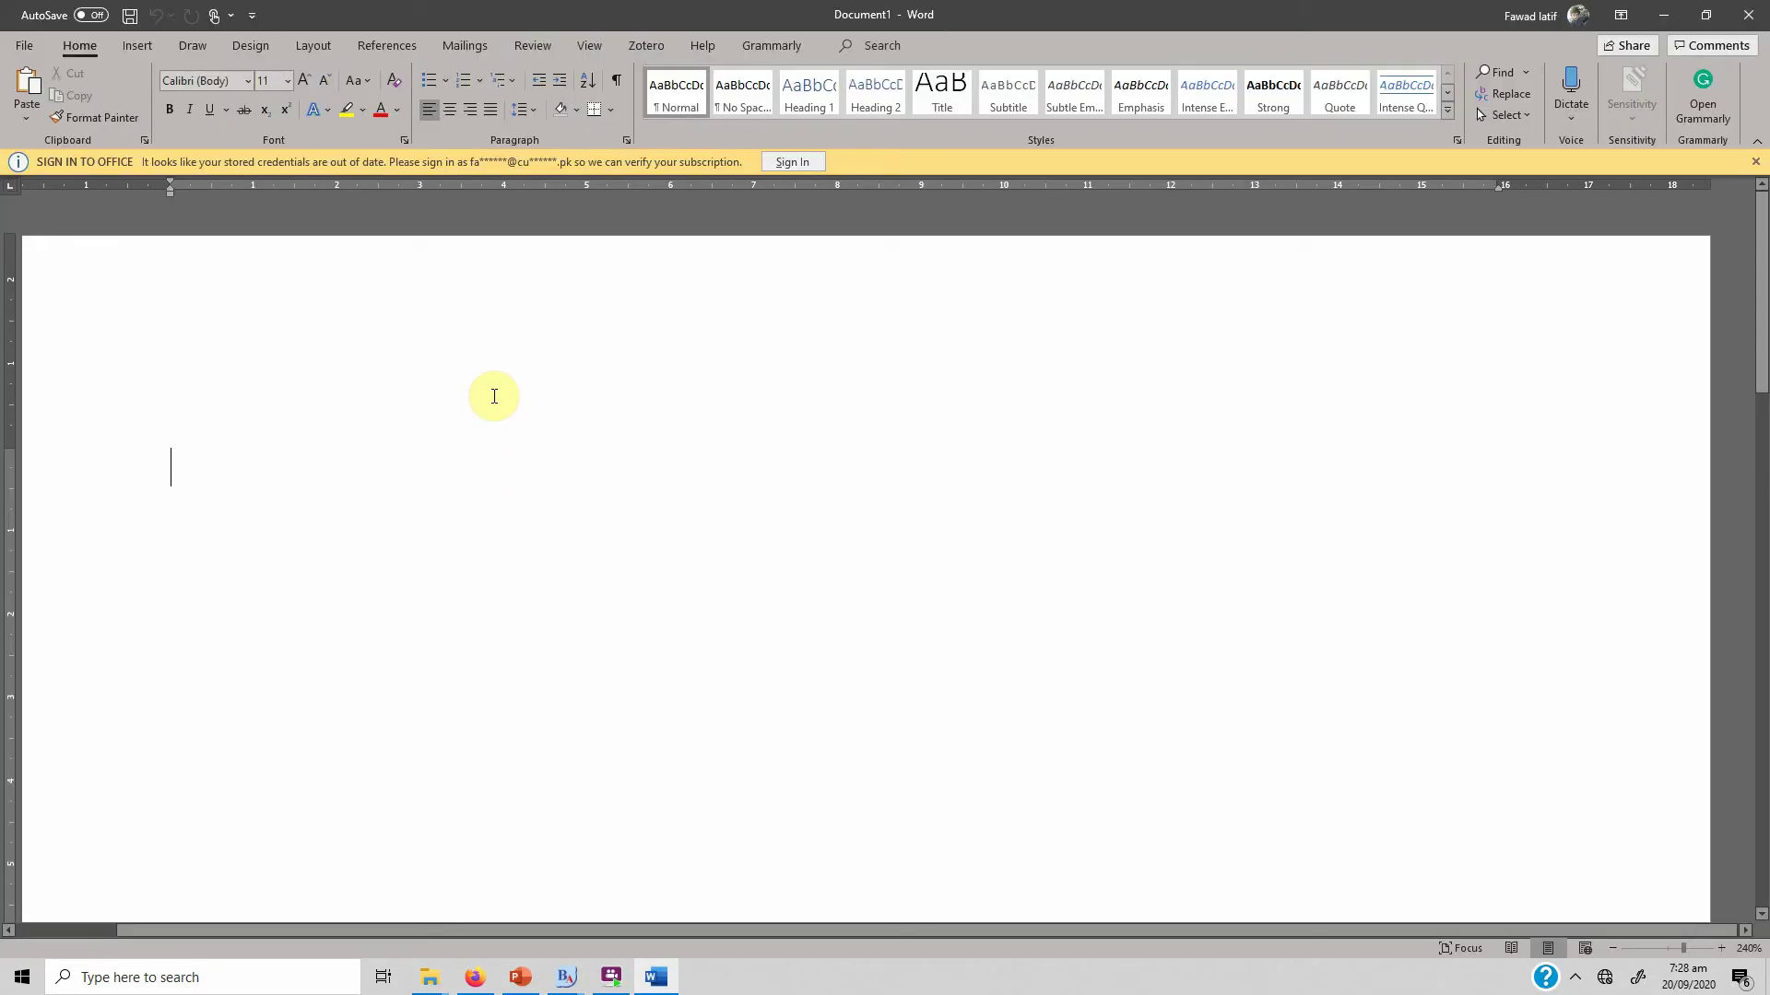
pyautogui.write('Reliability ')
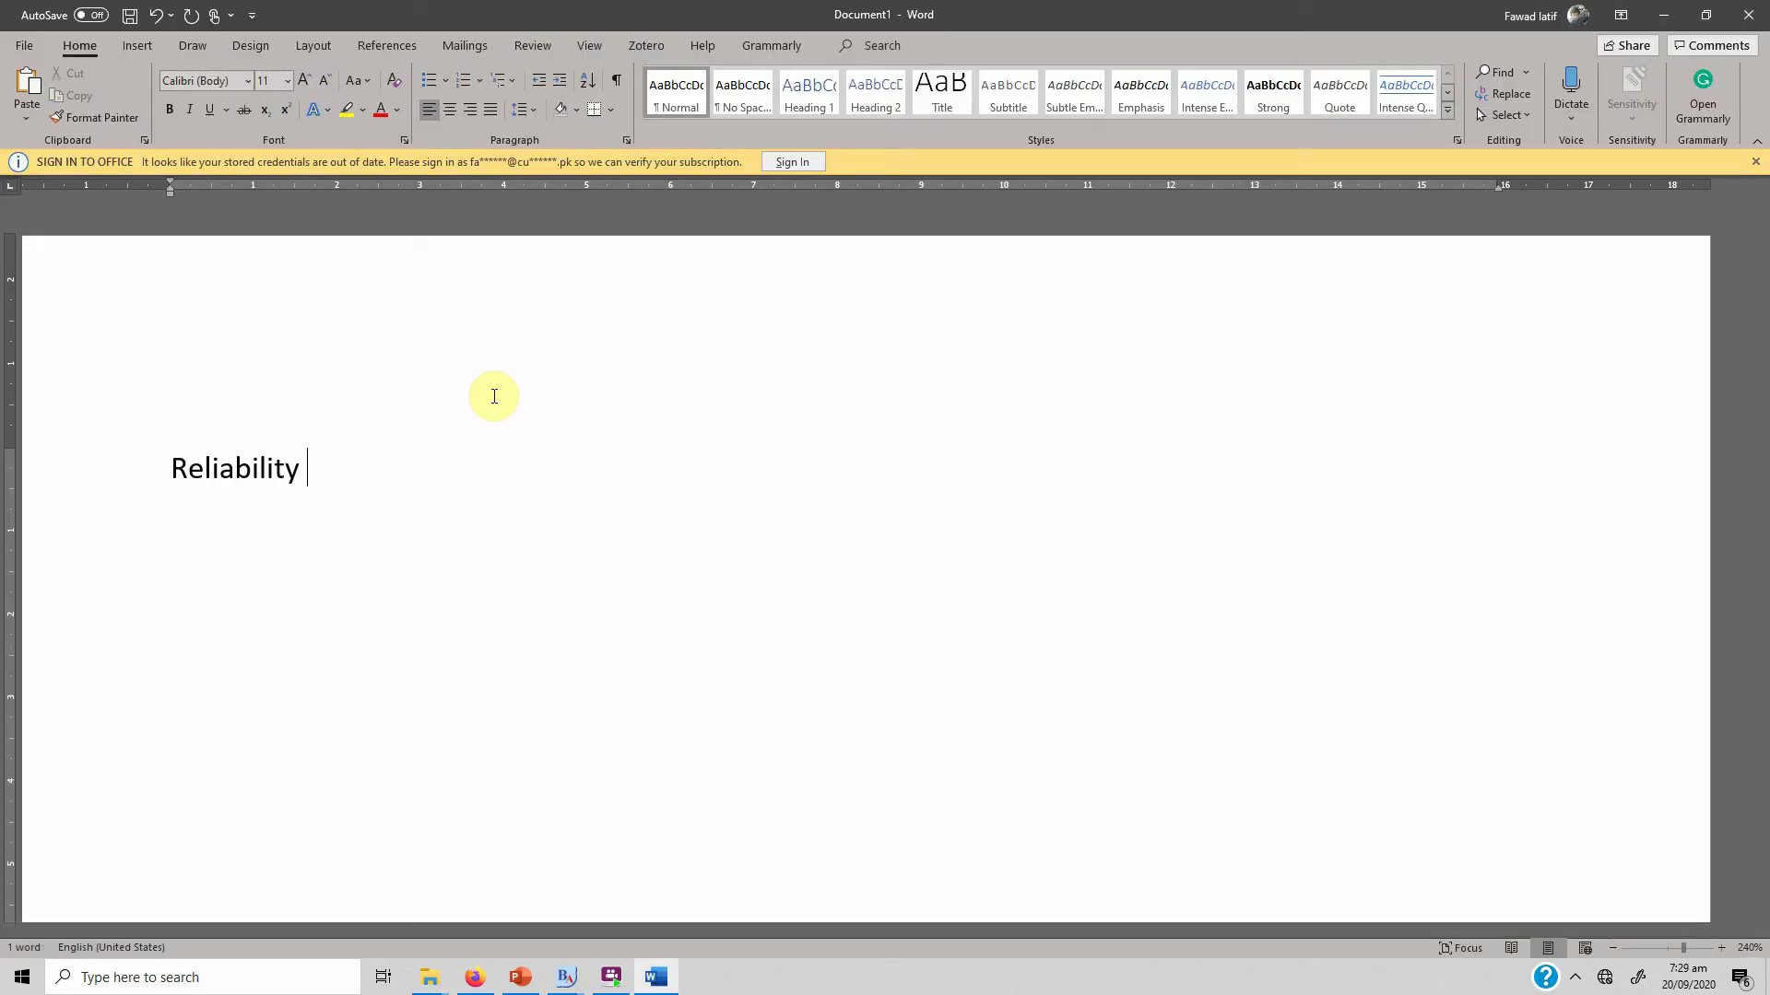
pyautogui.write('Analysis')
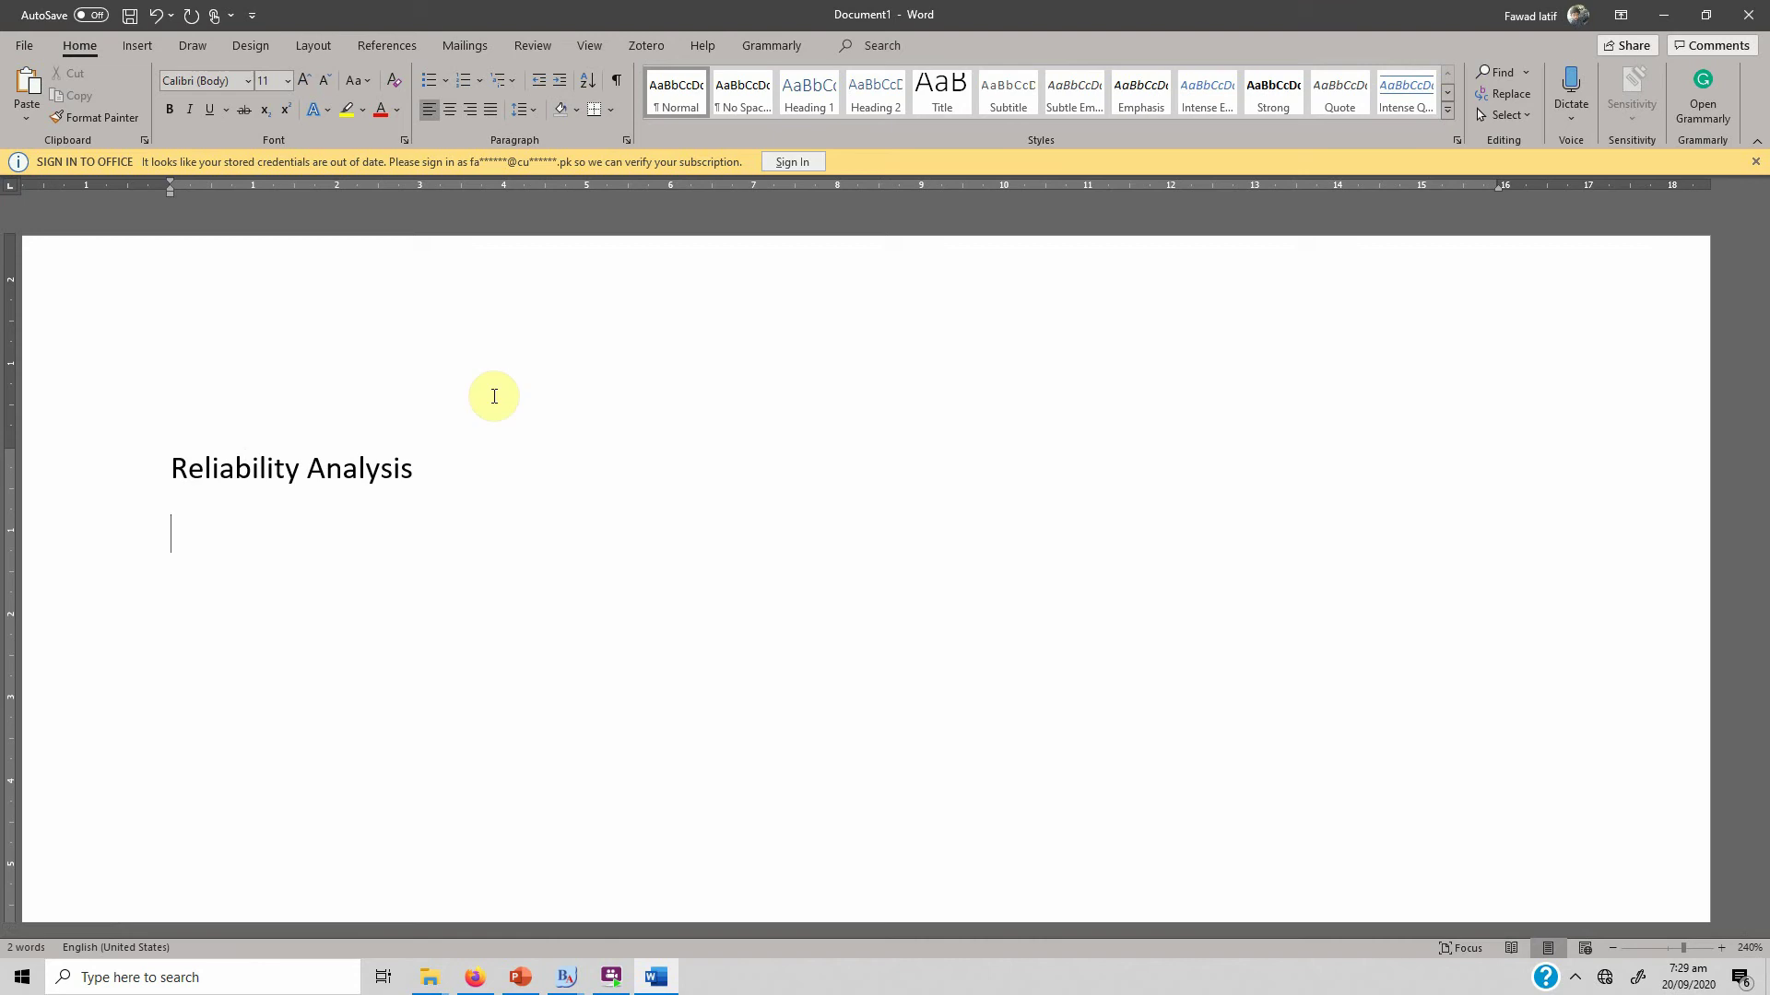
pyautogui.write('Reliability analy')
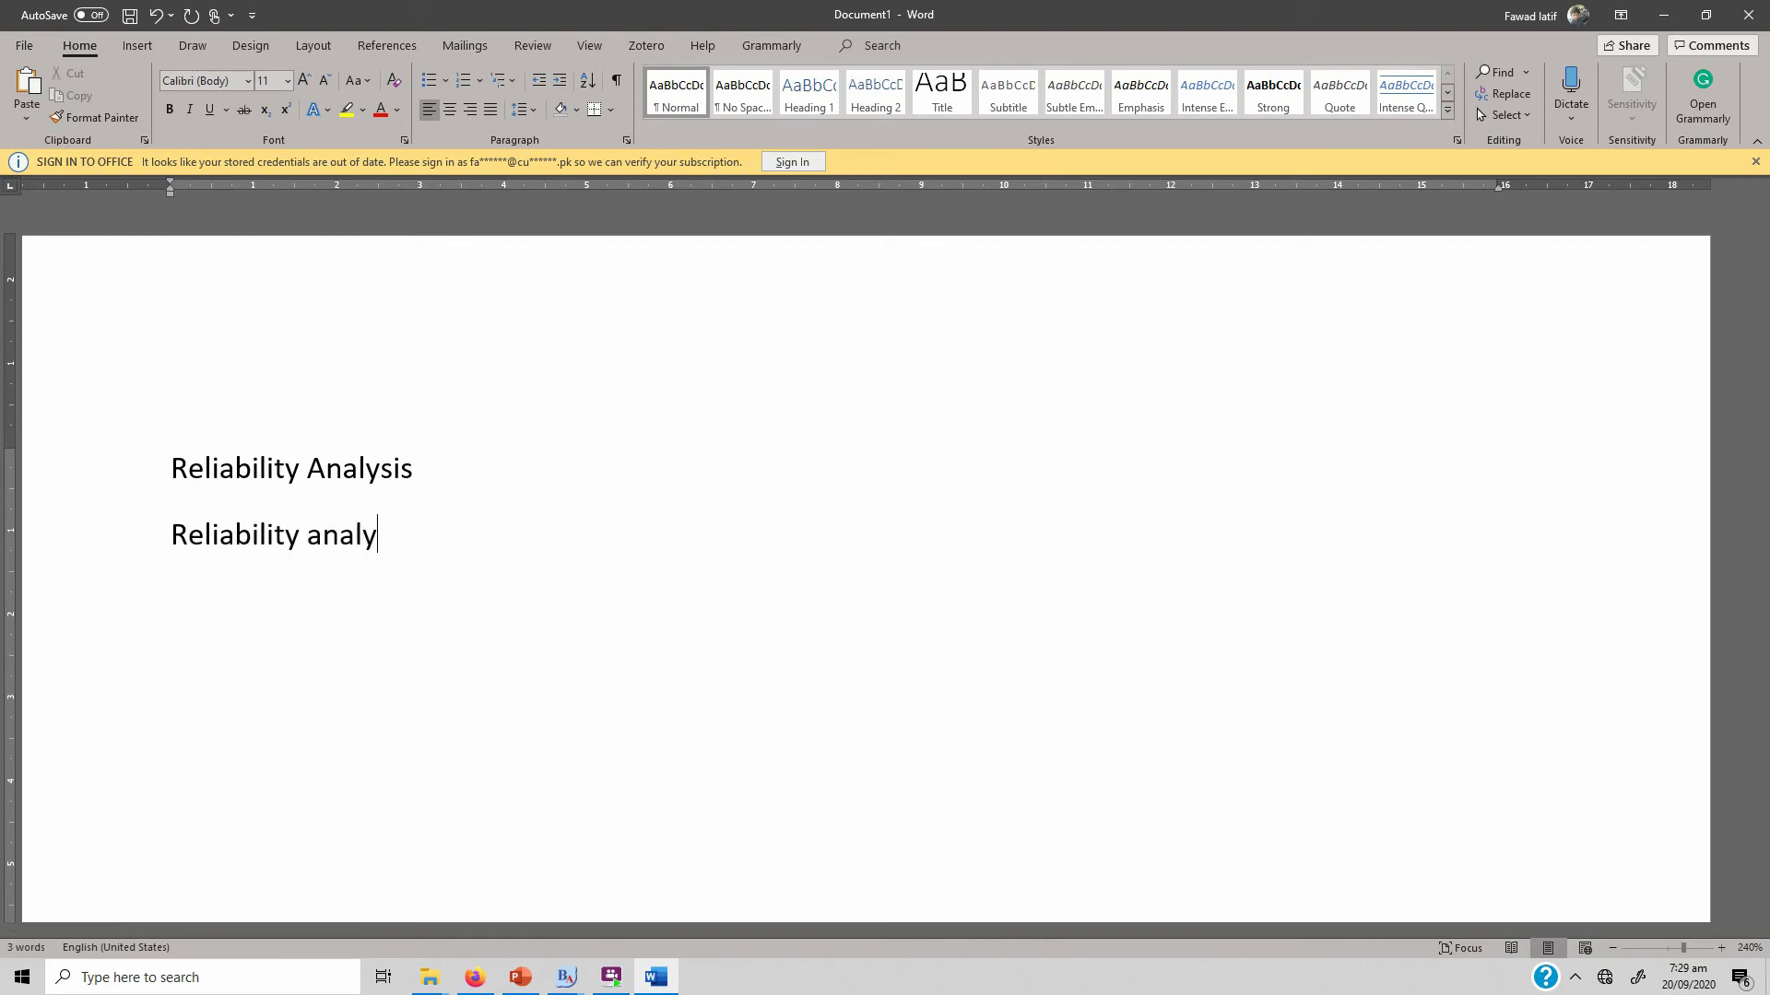
pyautogui.write('sis was assess')
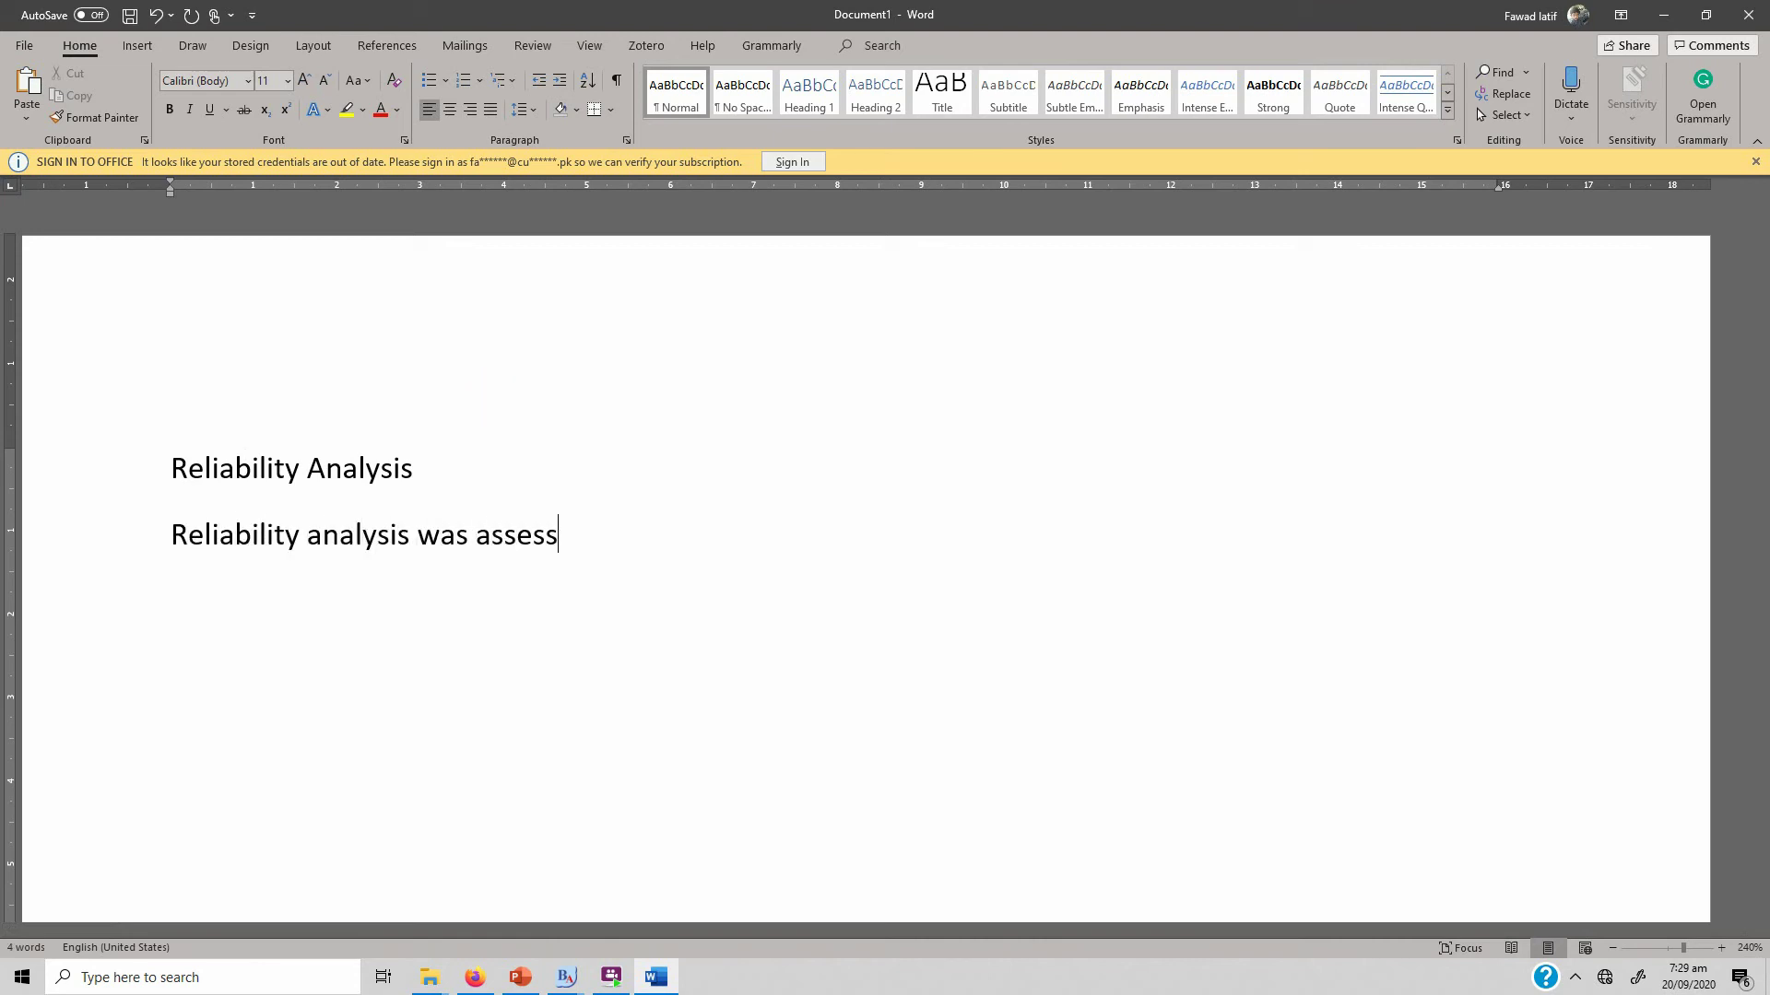
pyautogui.write('ed using Cron')
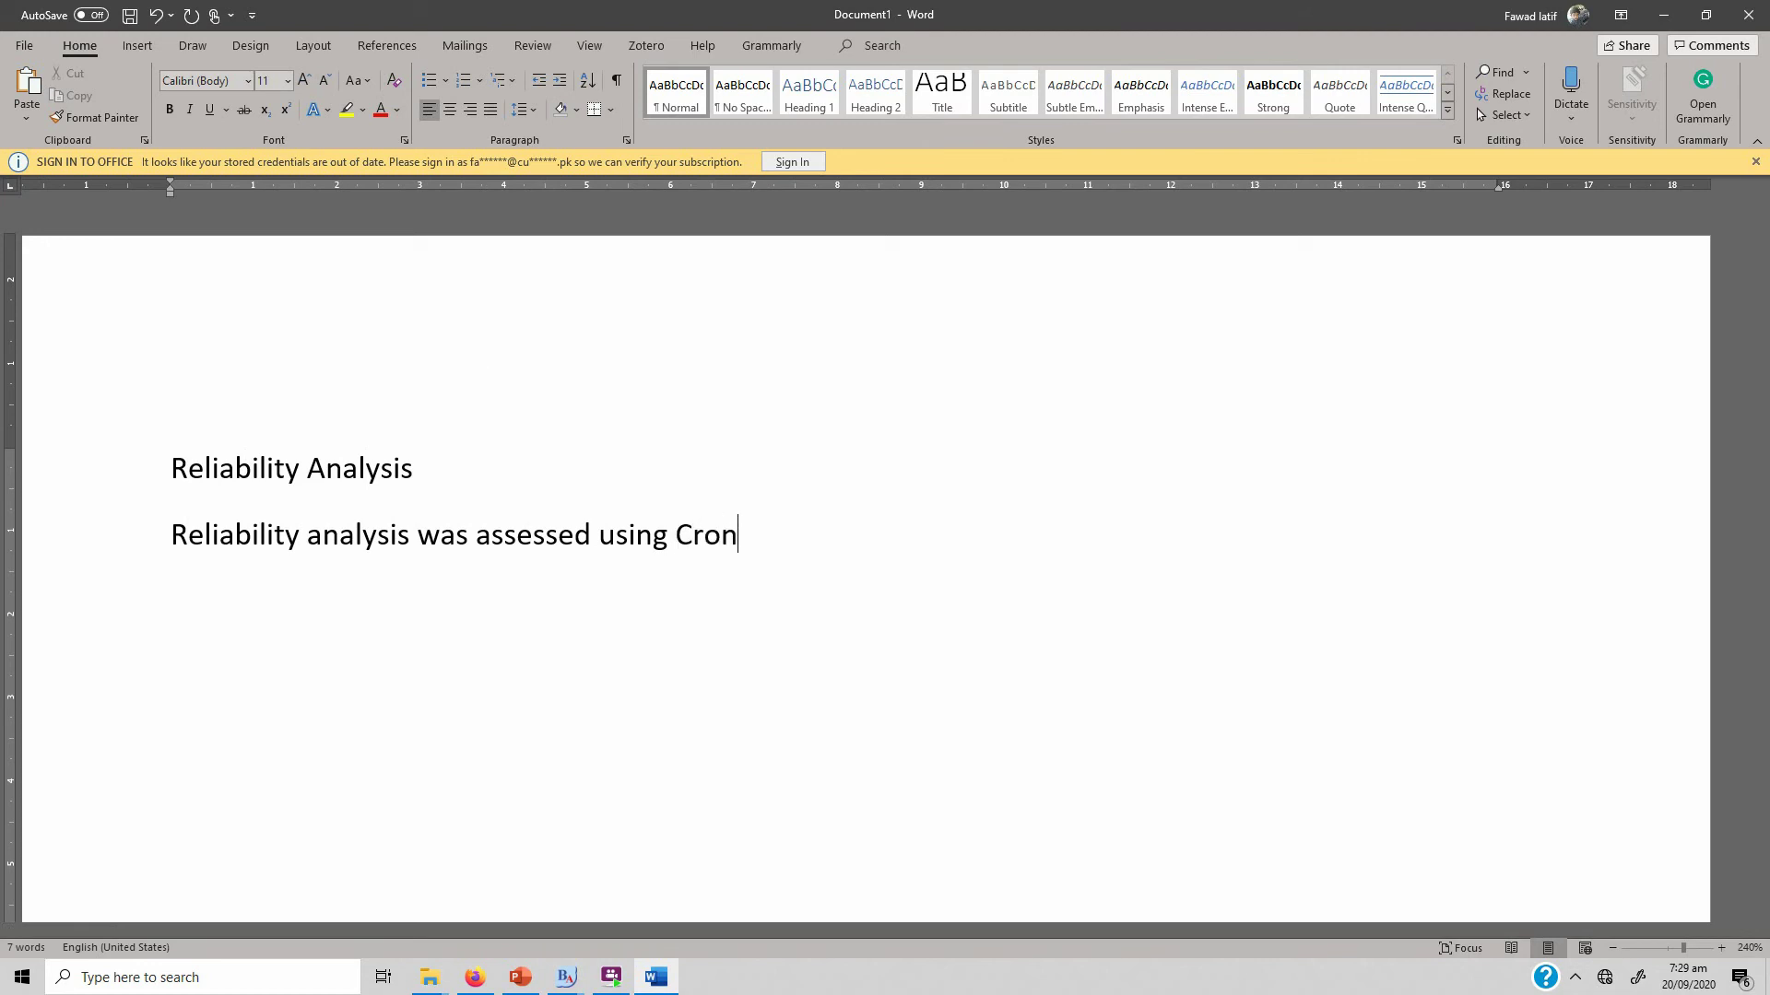
pyautogui.write("abbach's Alpha. The")
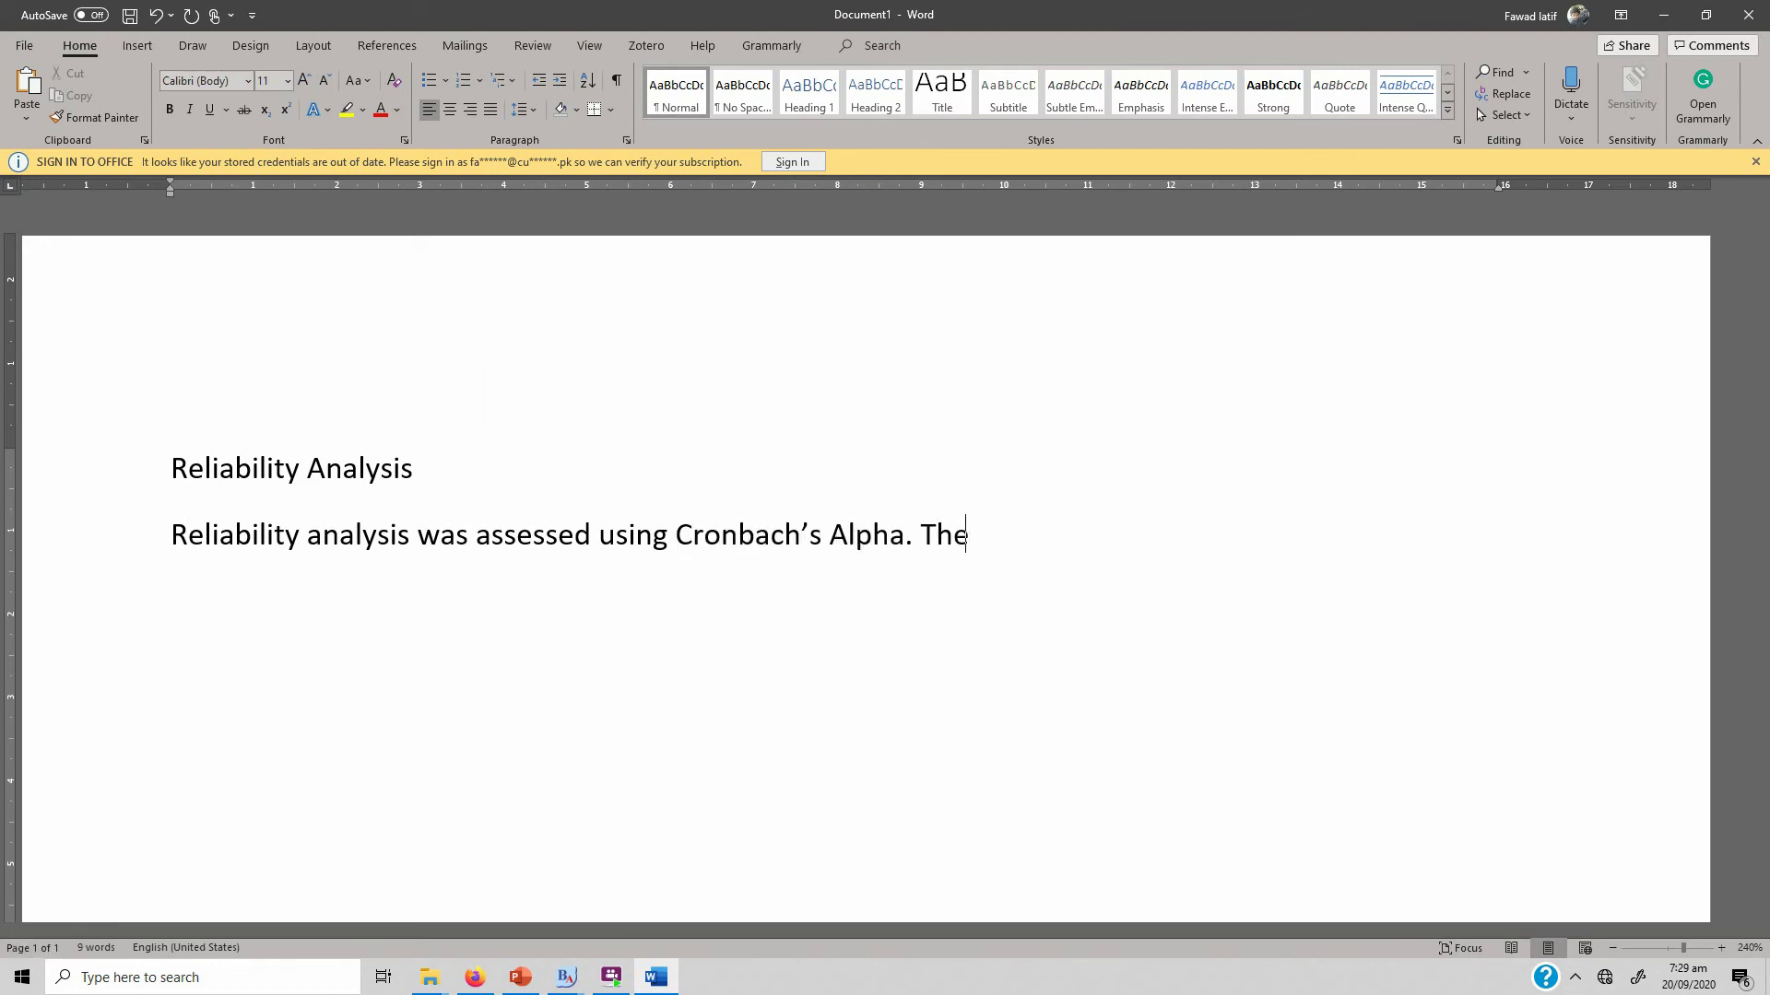
pyautogui.write(' results of relia')
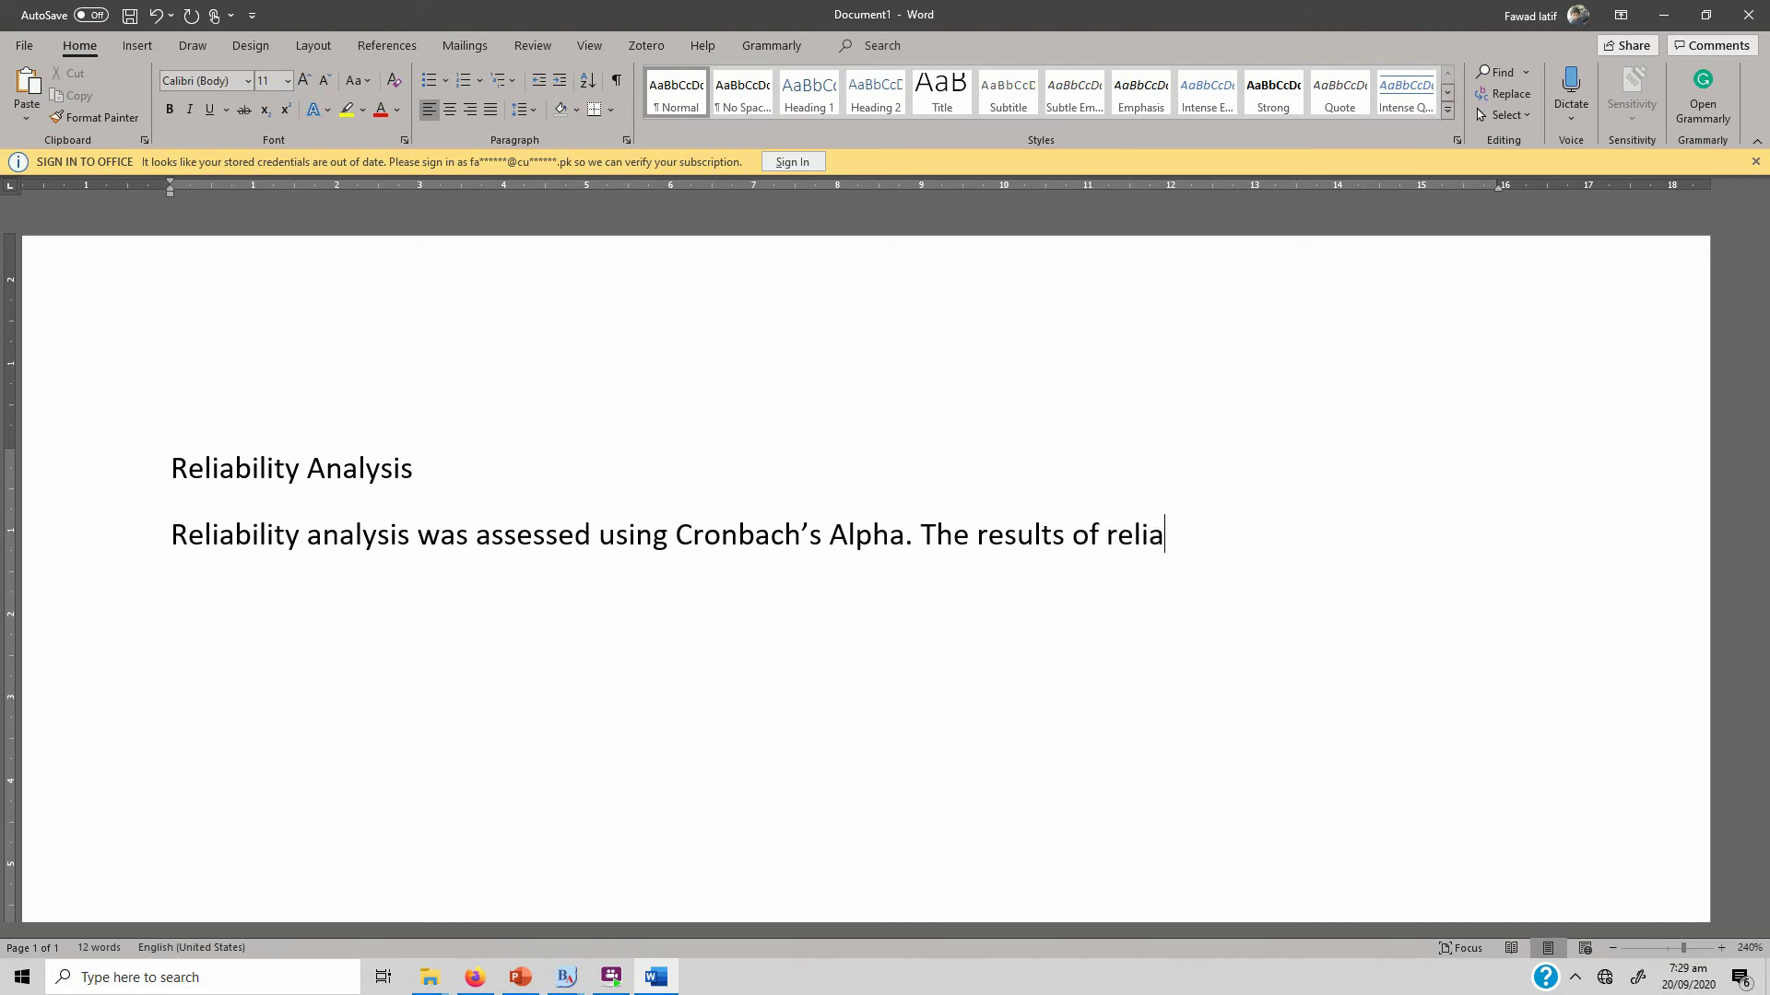
pyautogui.write('bility analysis revealed ')
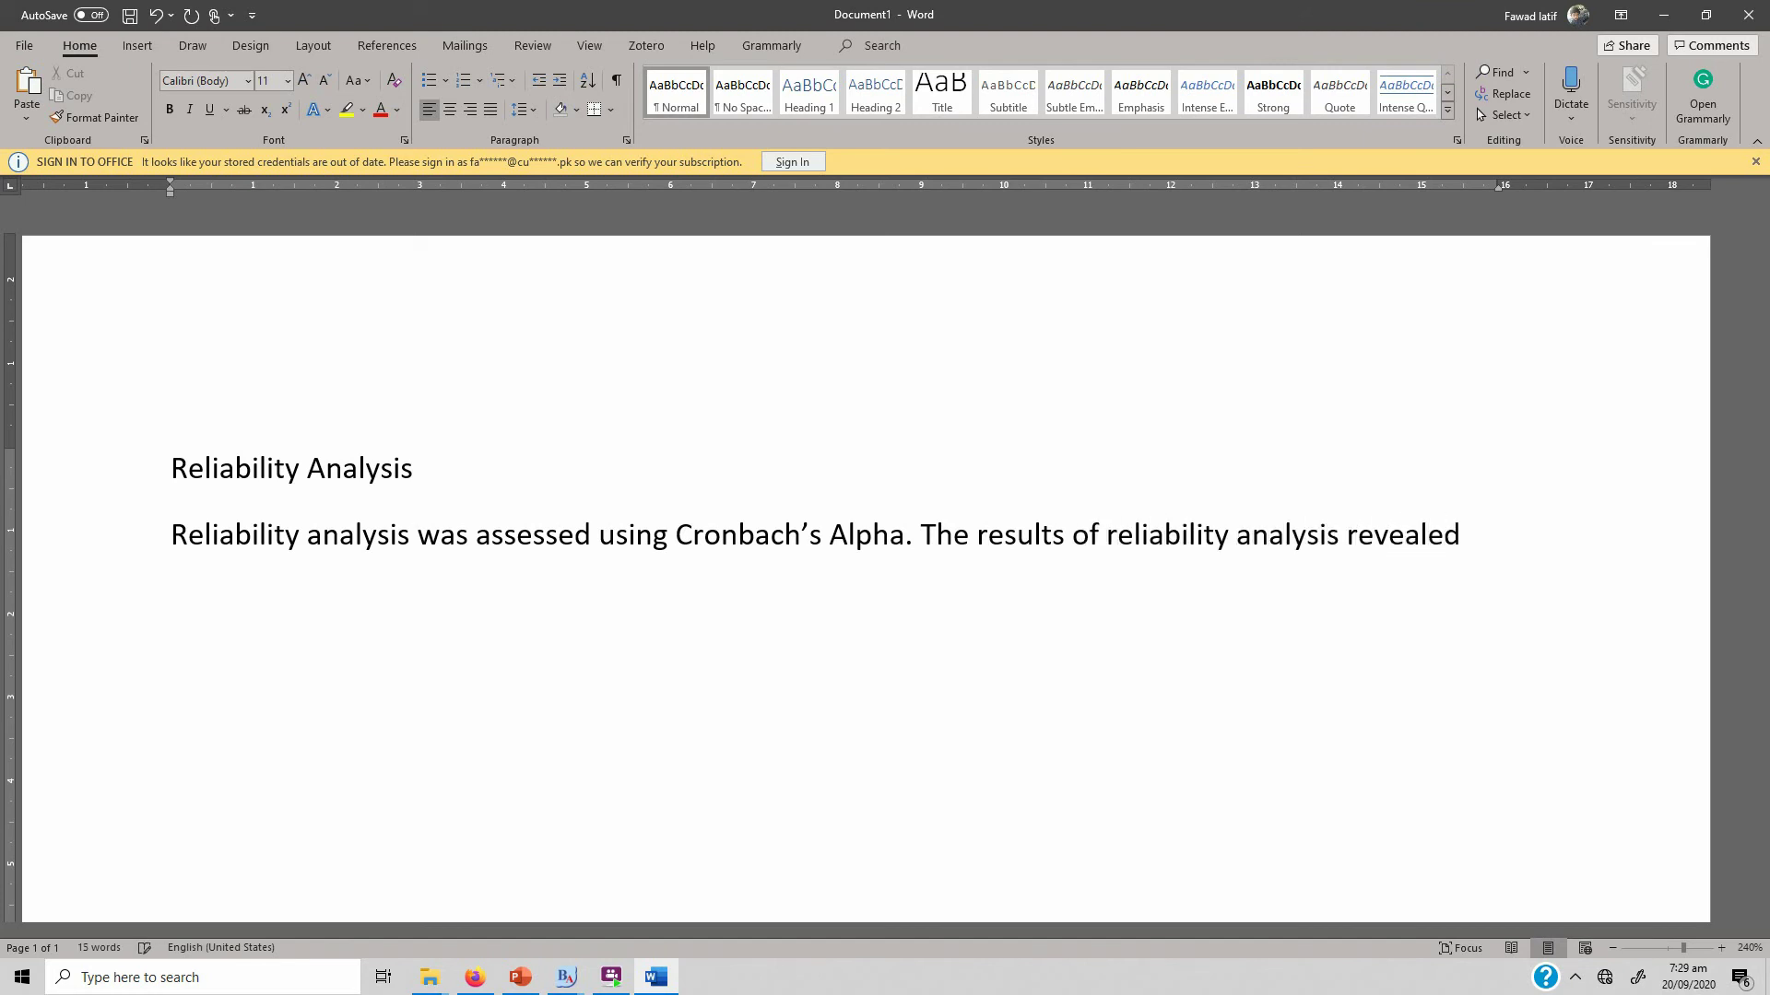
pyautogui.write('acceptable re')
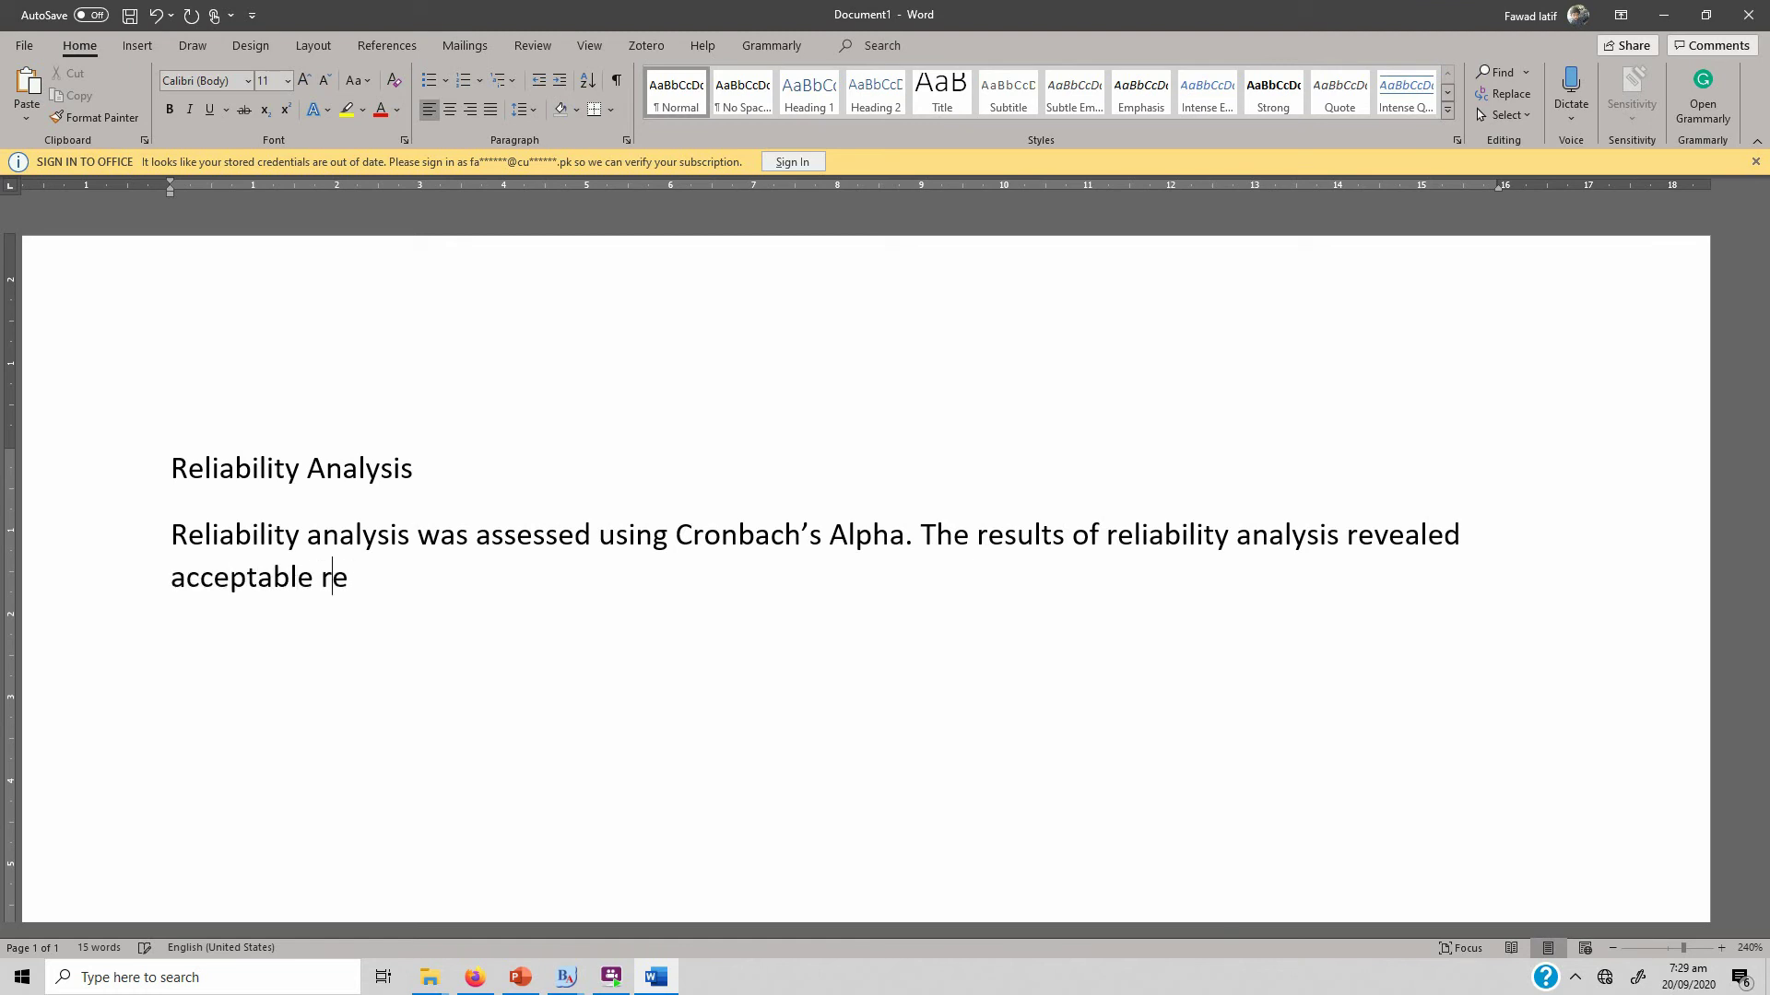
pyautogui.write('liability for ea')
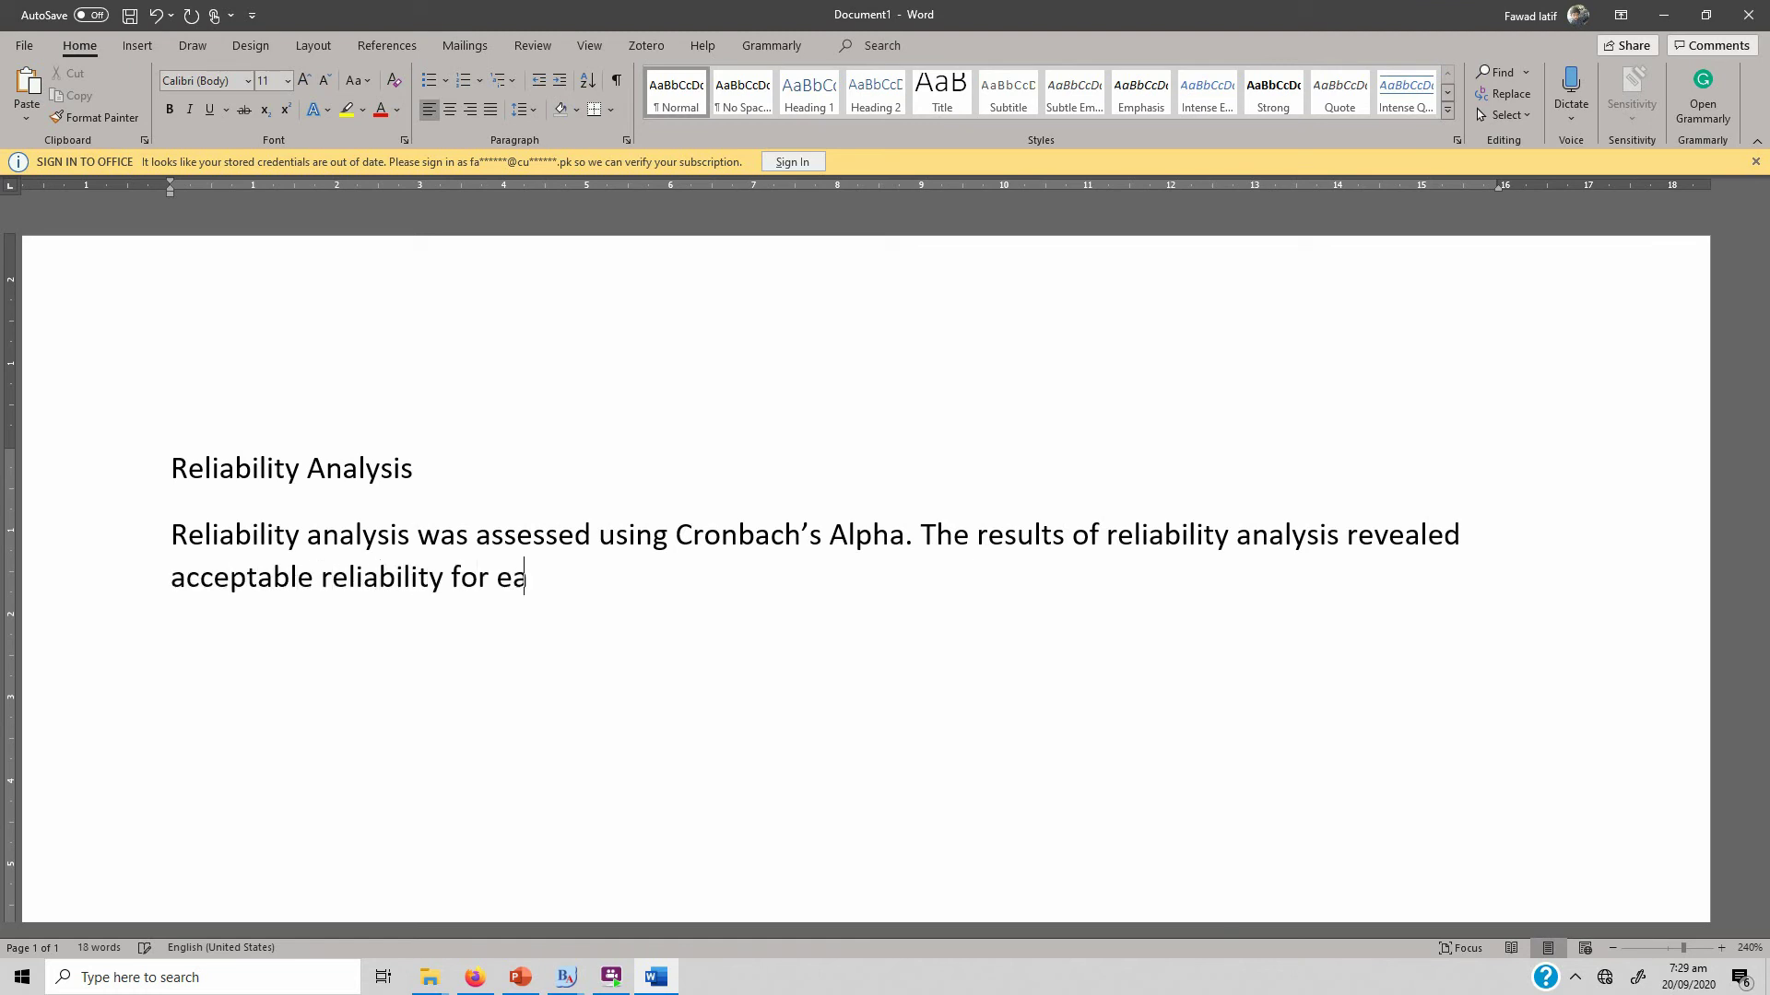
pyautogui.write('ch of the const')
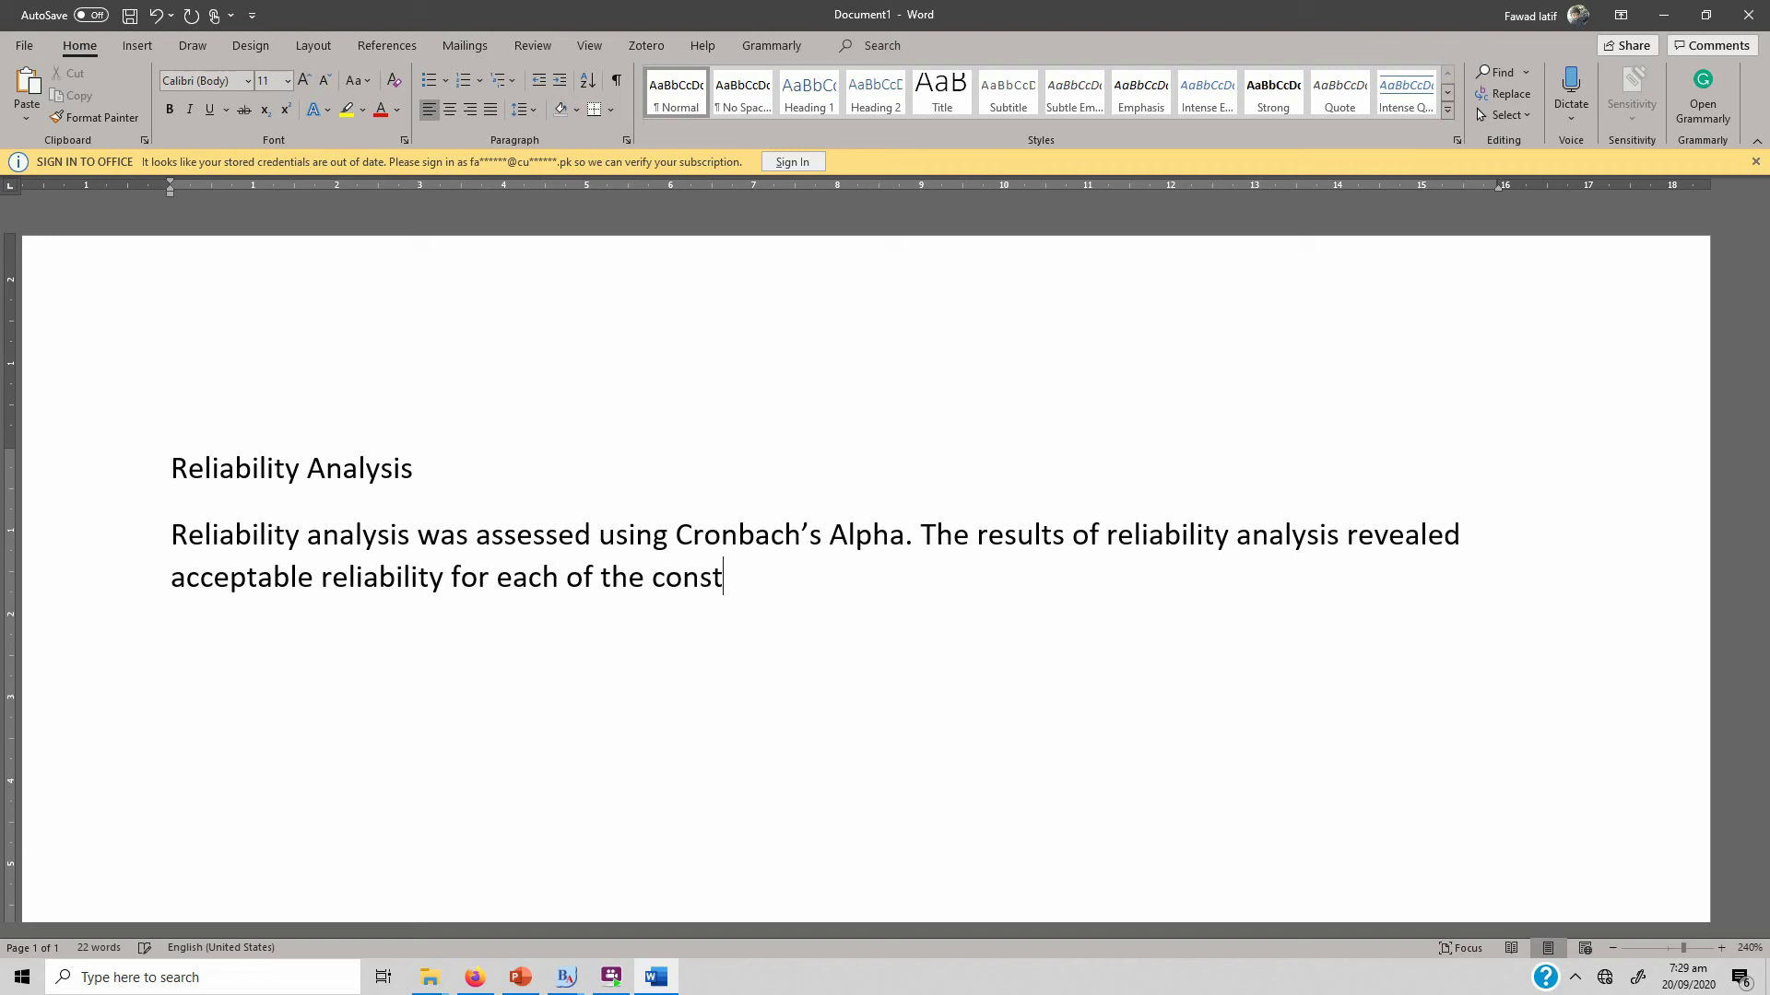
pyautogui.write('ructs in the study')
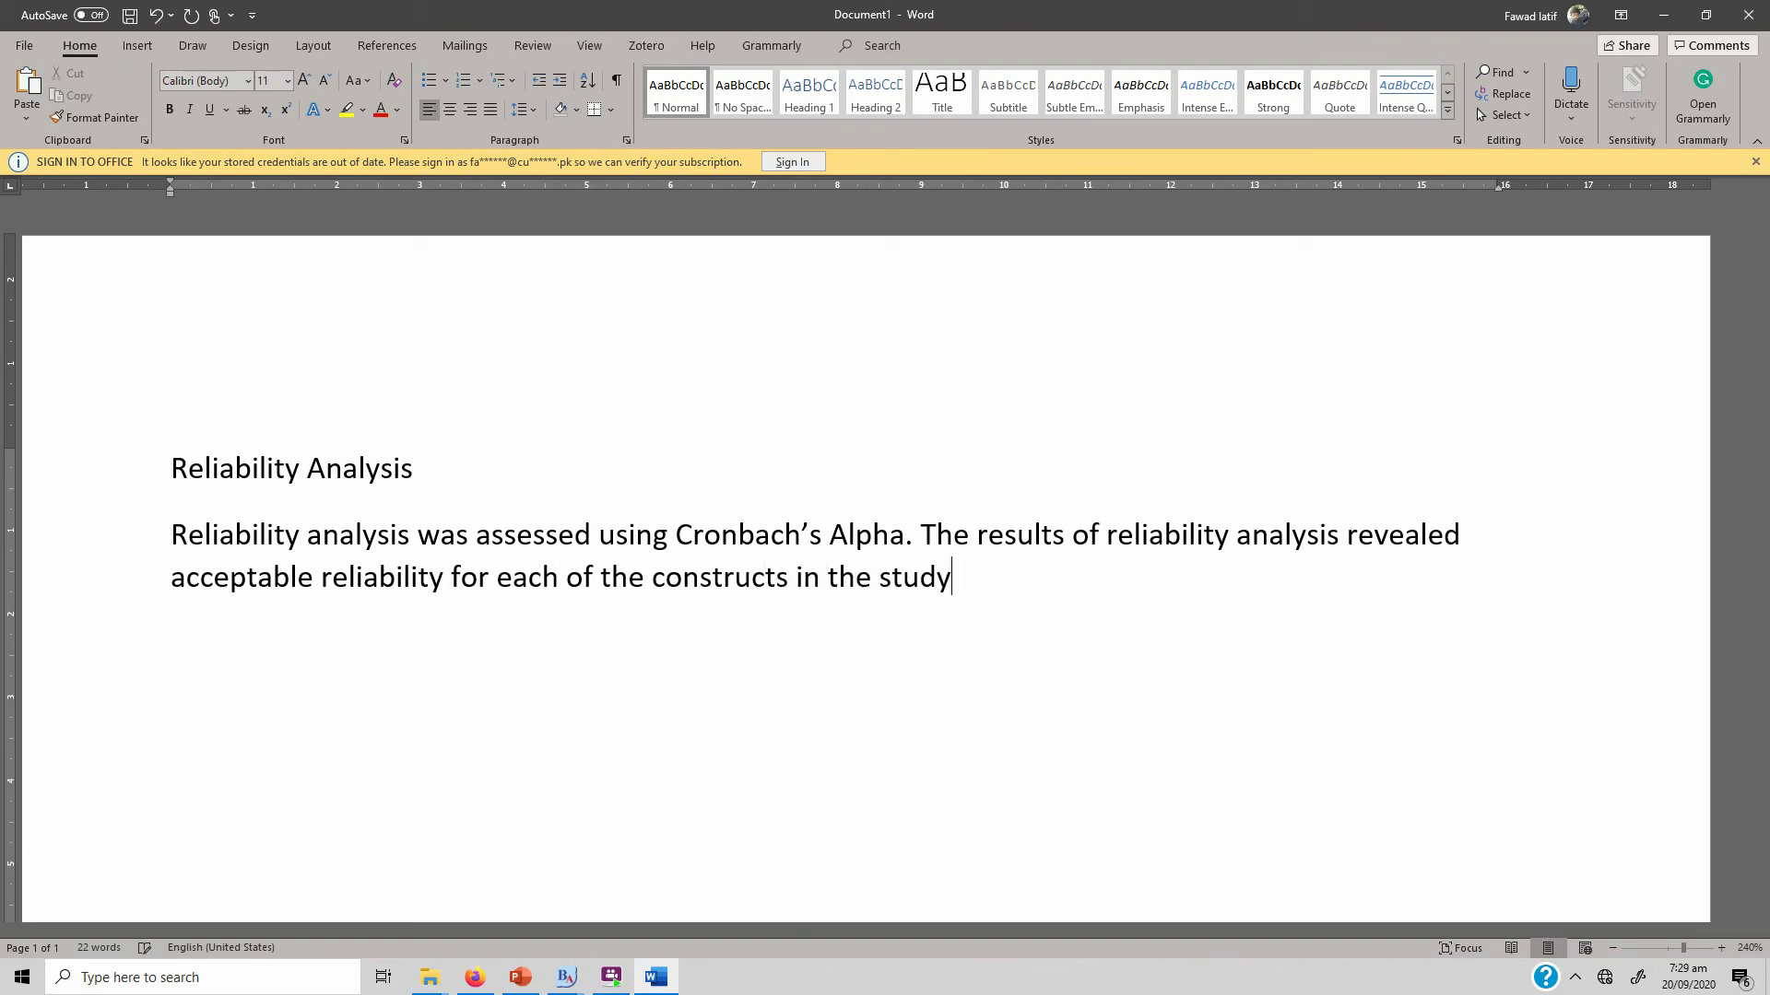
pyautogui.write('. Results are summarized in ')
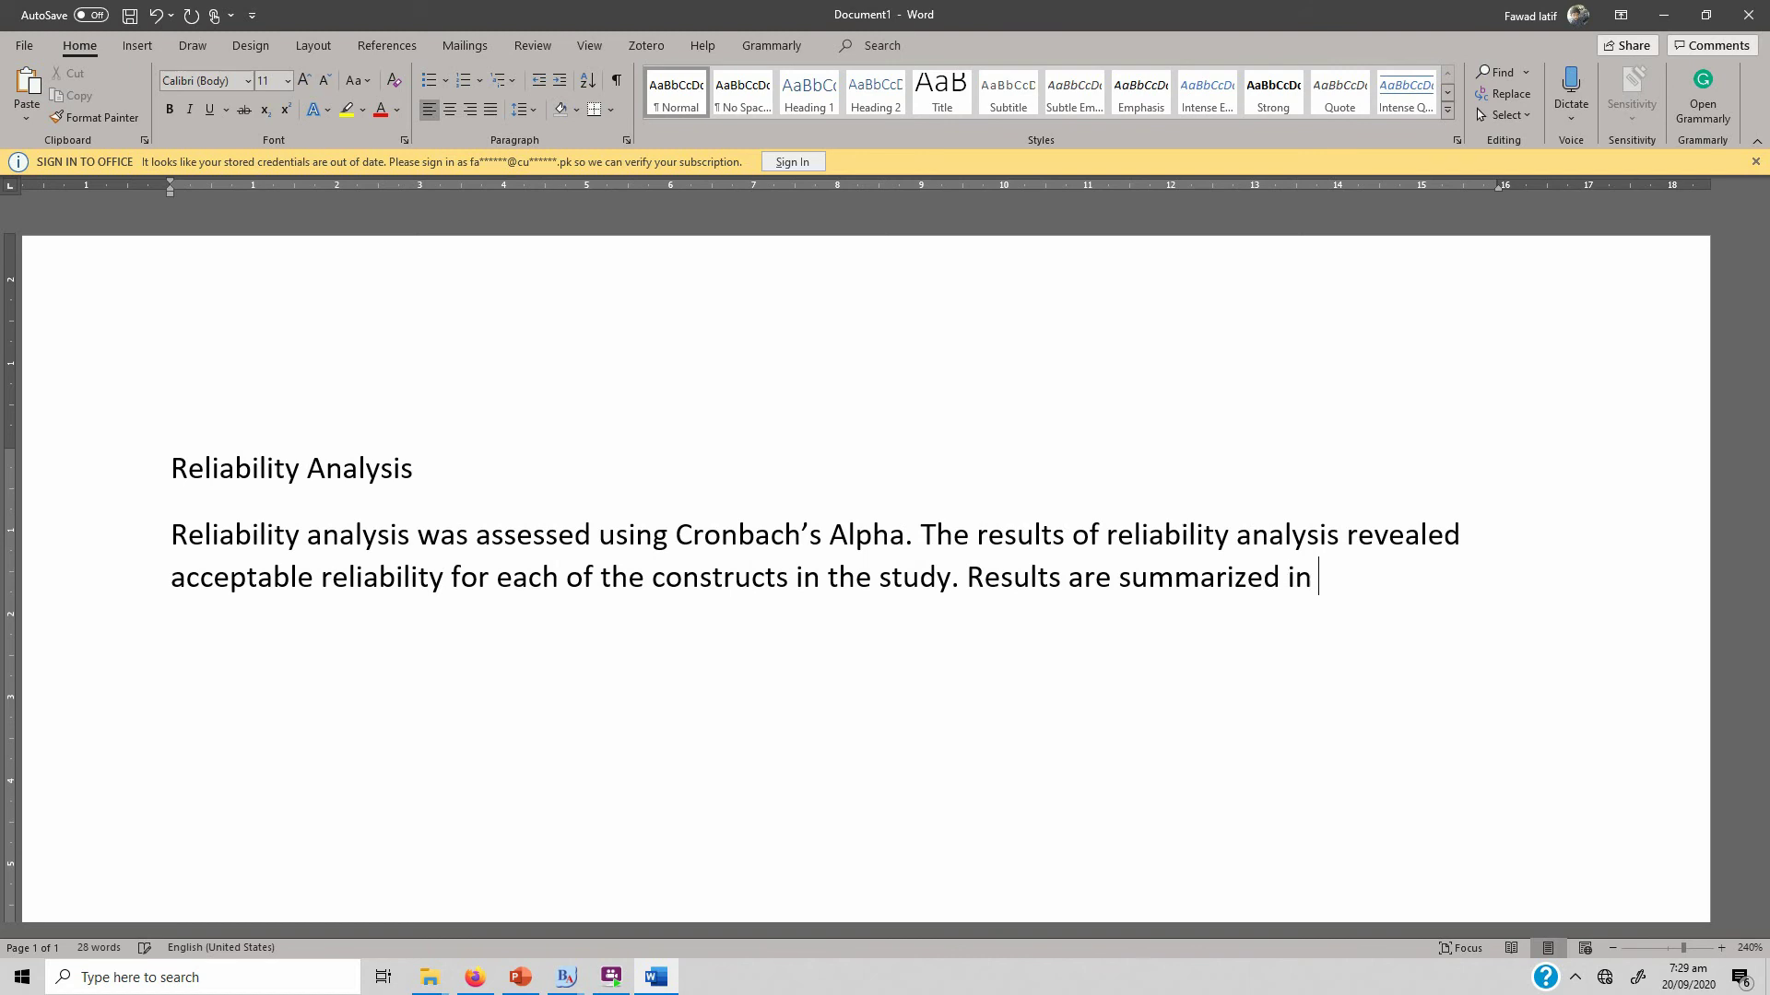
pyautogui.write('tableTable')
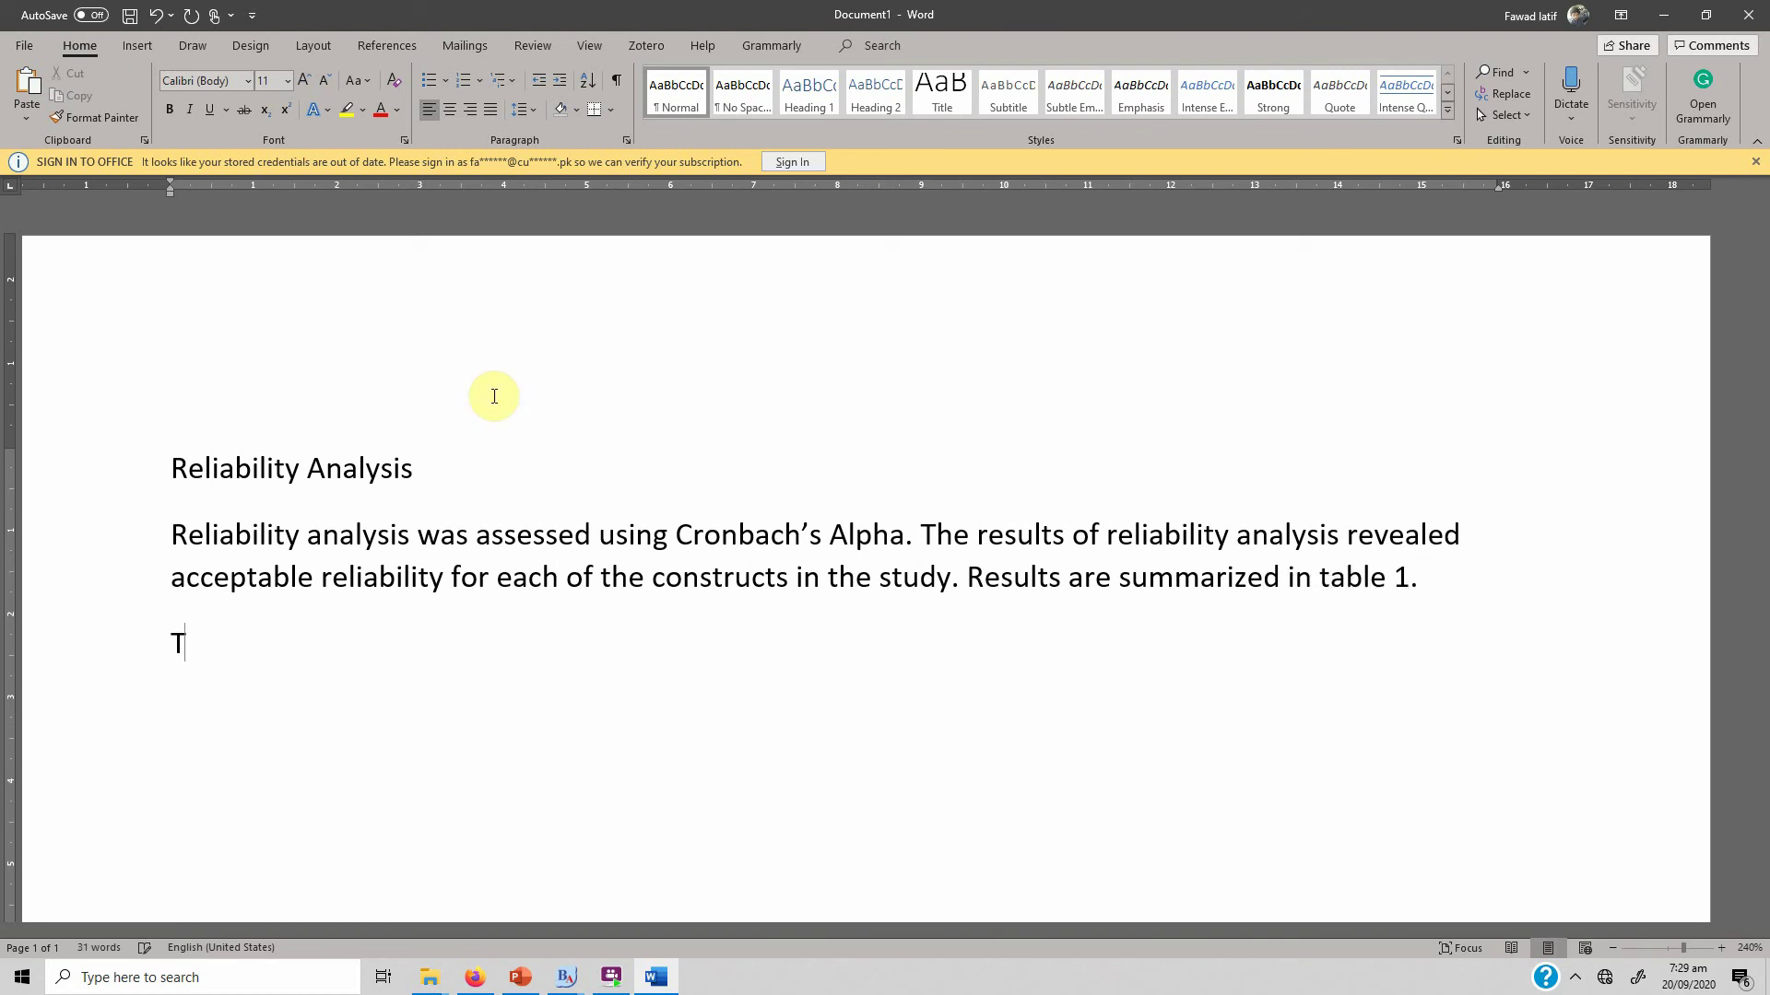
pyautogui.press('Return')
# Step: Add the italicised table title 'Reliability Analysis' on its own line
pyautogui.write('R')
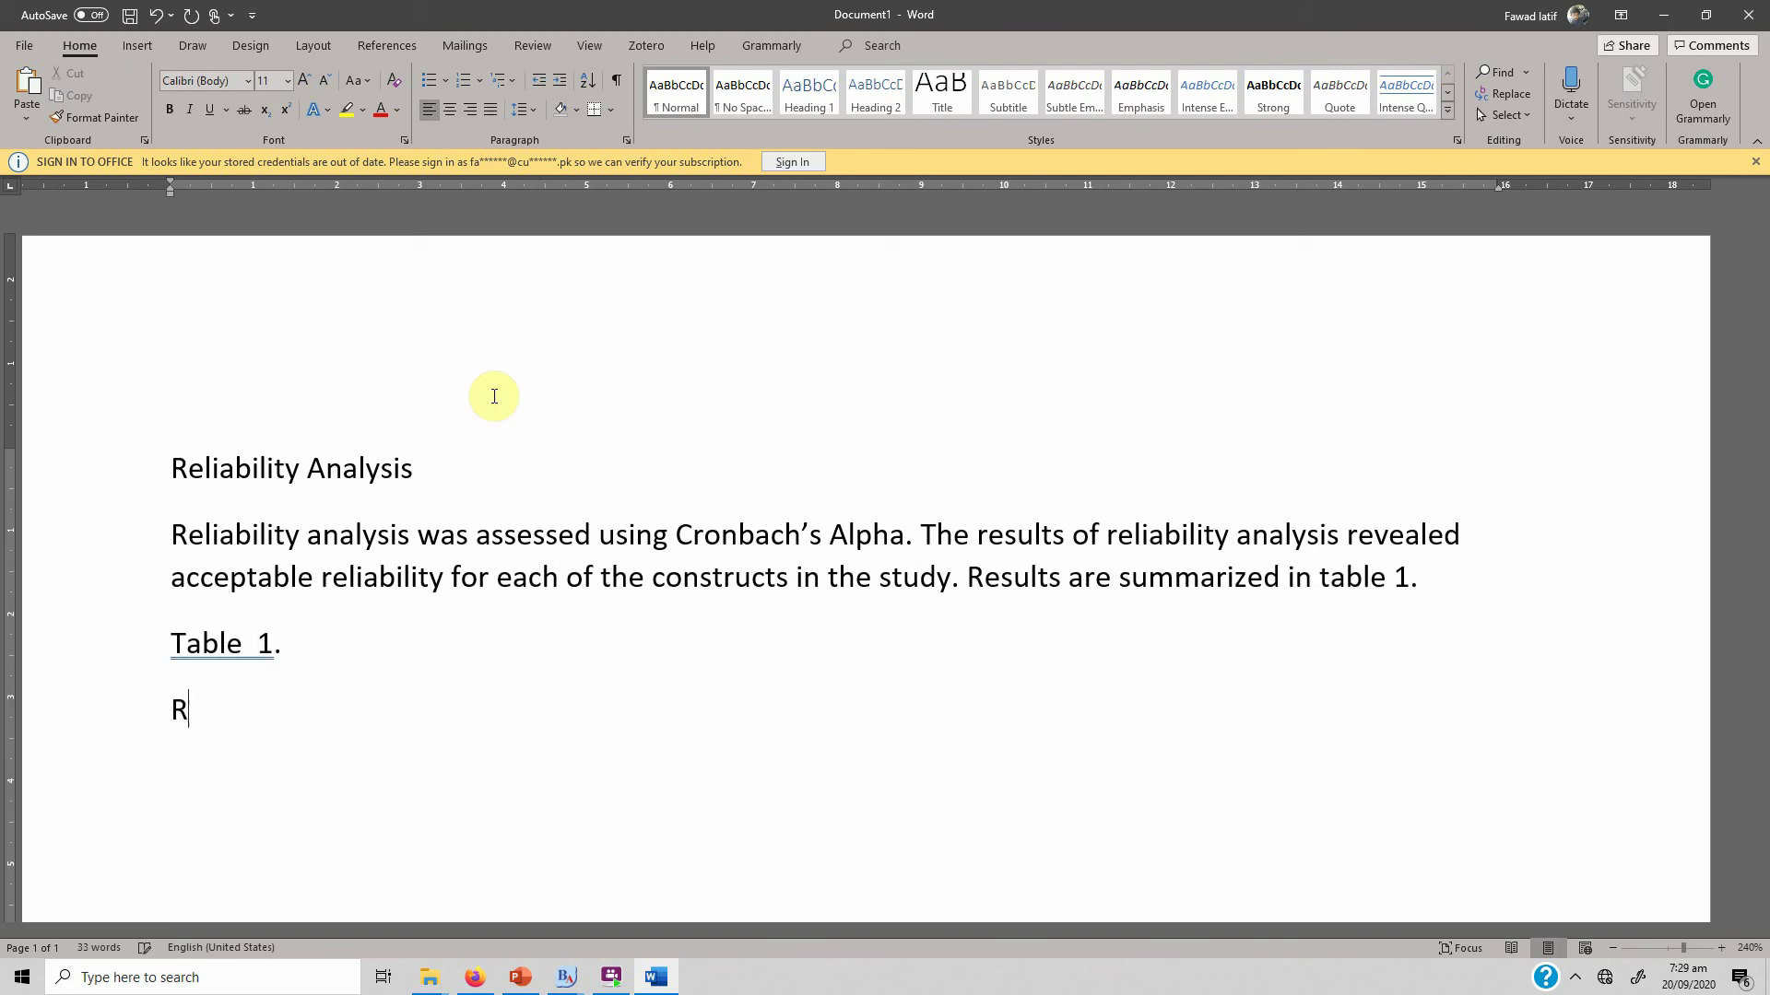
pyautogui.write('elia')
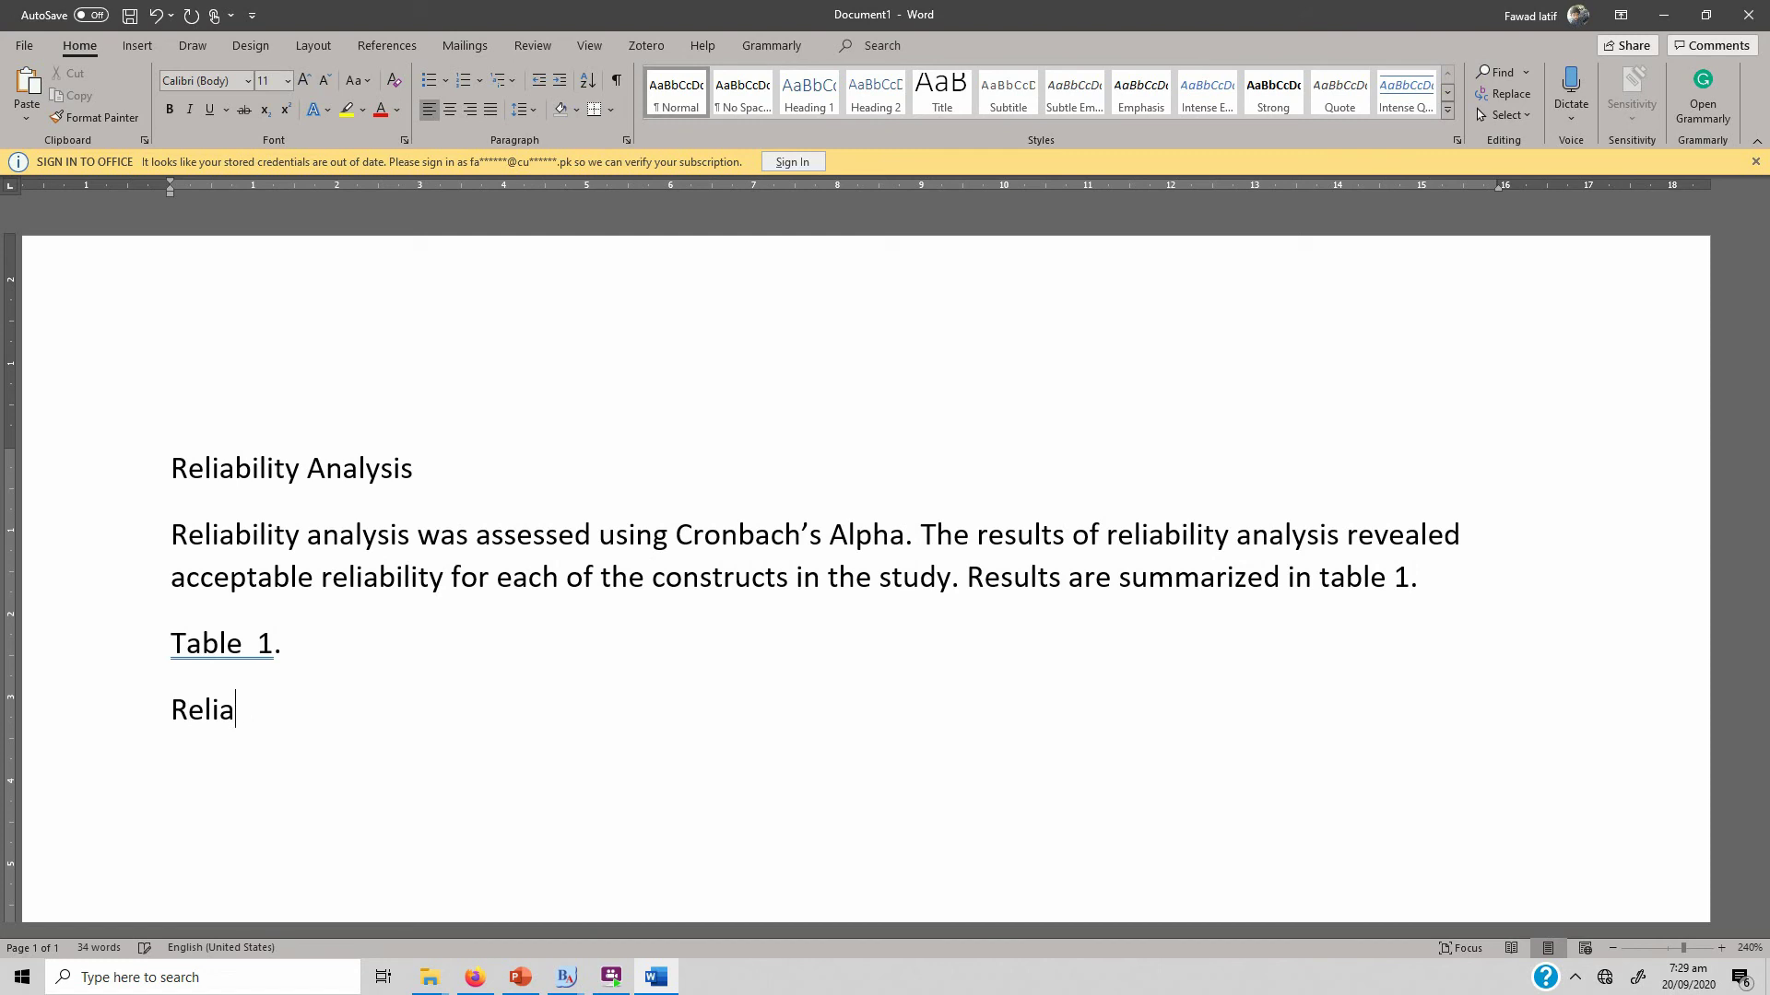
pyautogui.write('bility Analysis')
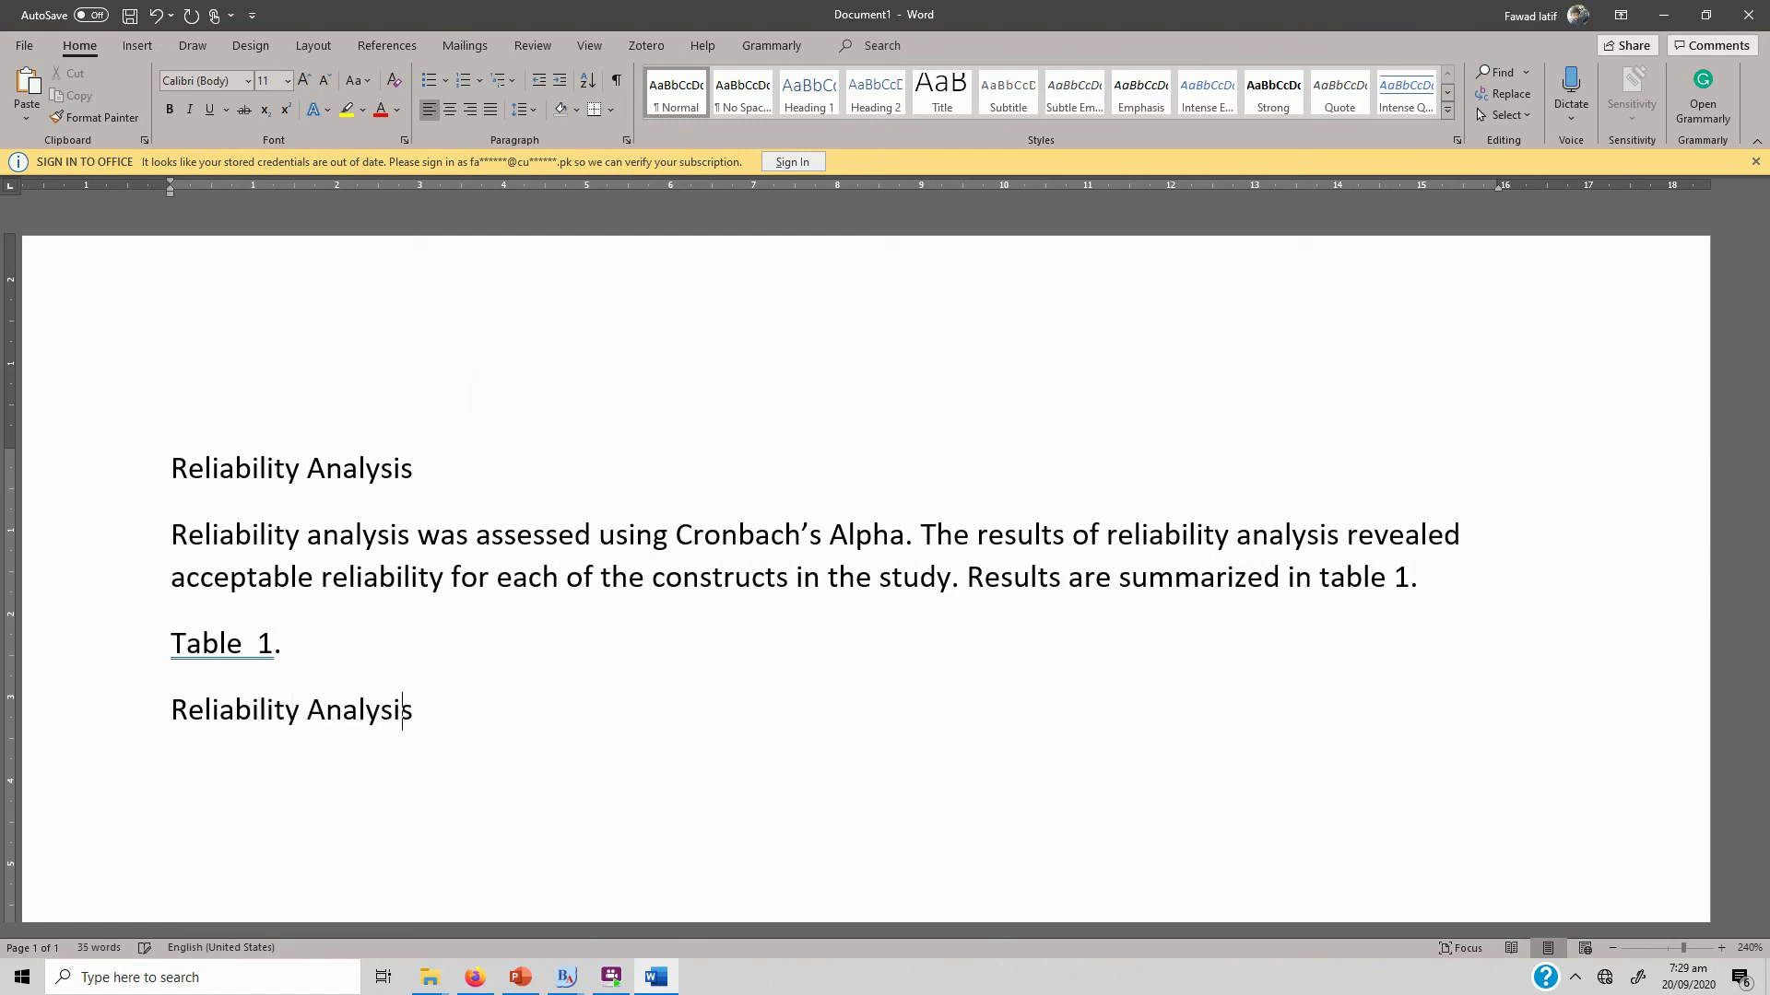
pyautogui.hotkey('shift', 'Home')
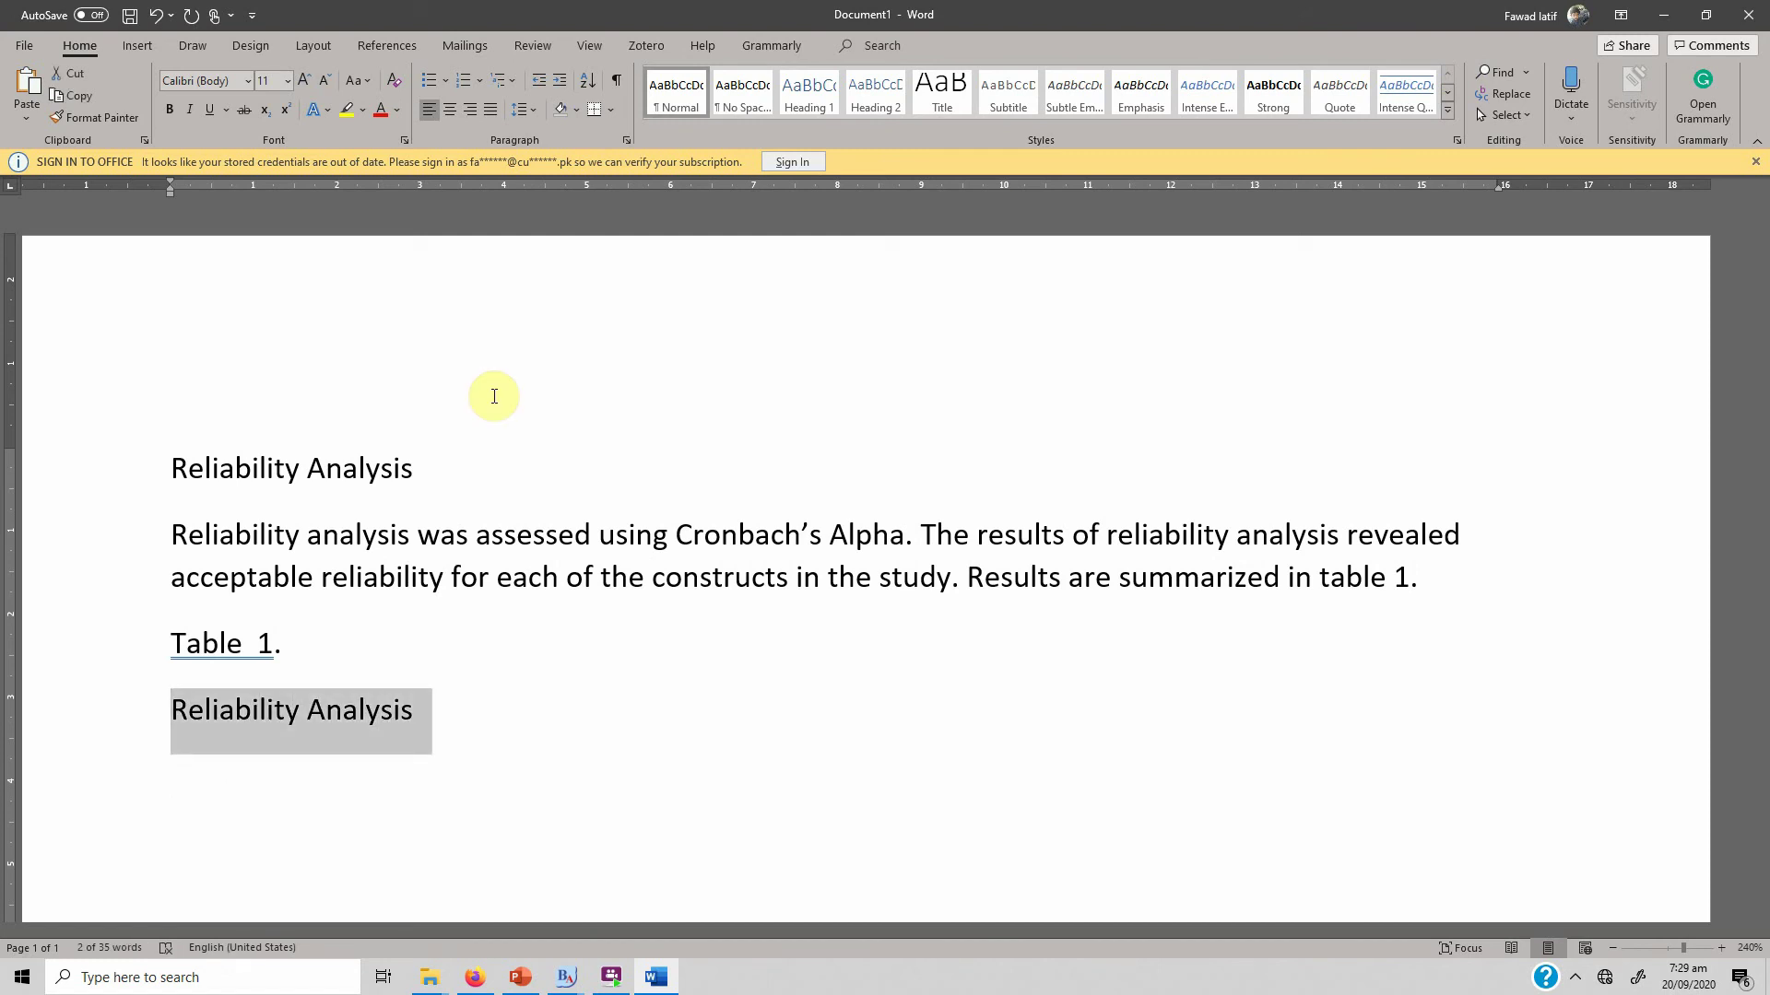
pyautogui.hotkey('ctrl', 'i')
pyautogui.press('End')
pyautogui.press('Return')
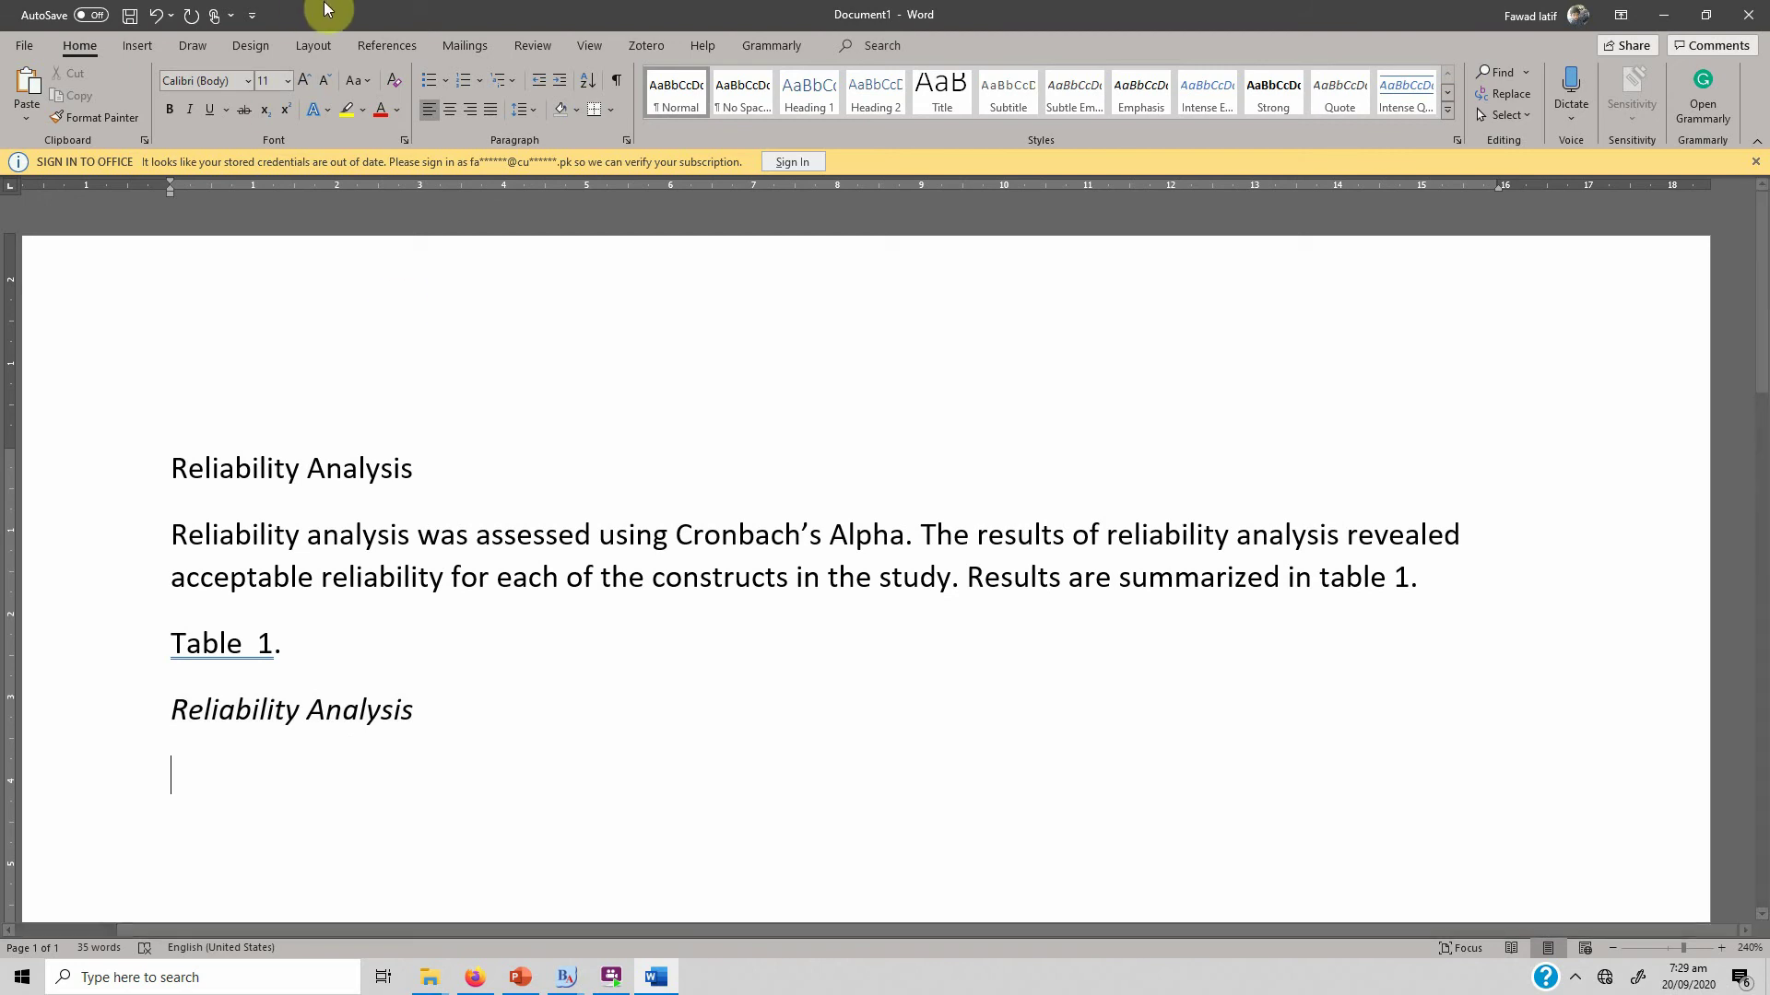
# Step: Insert a 3×3 table with headers Construct, No. of Items, Alpha and start the CSR row
pyautogui.click(148, 44)
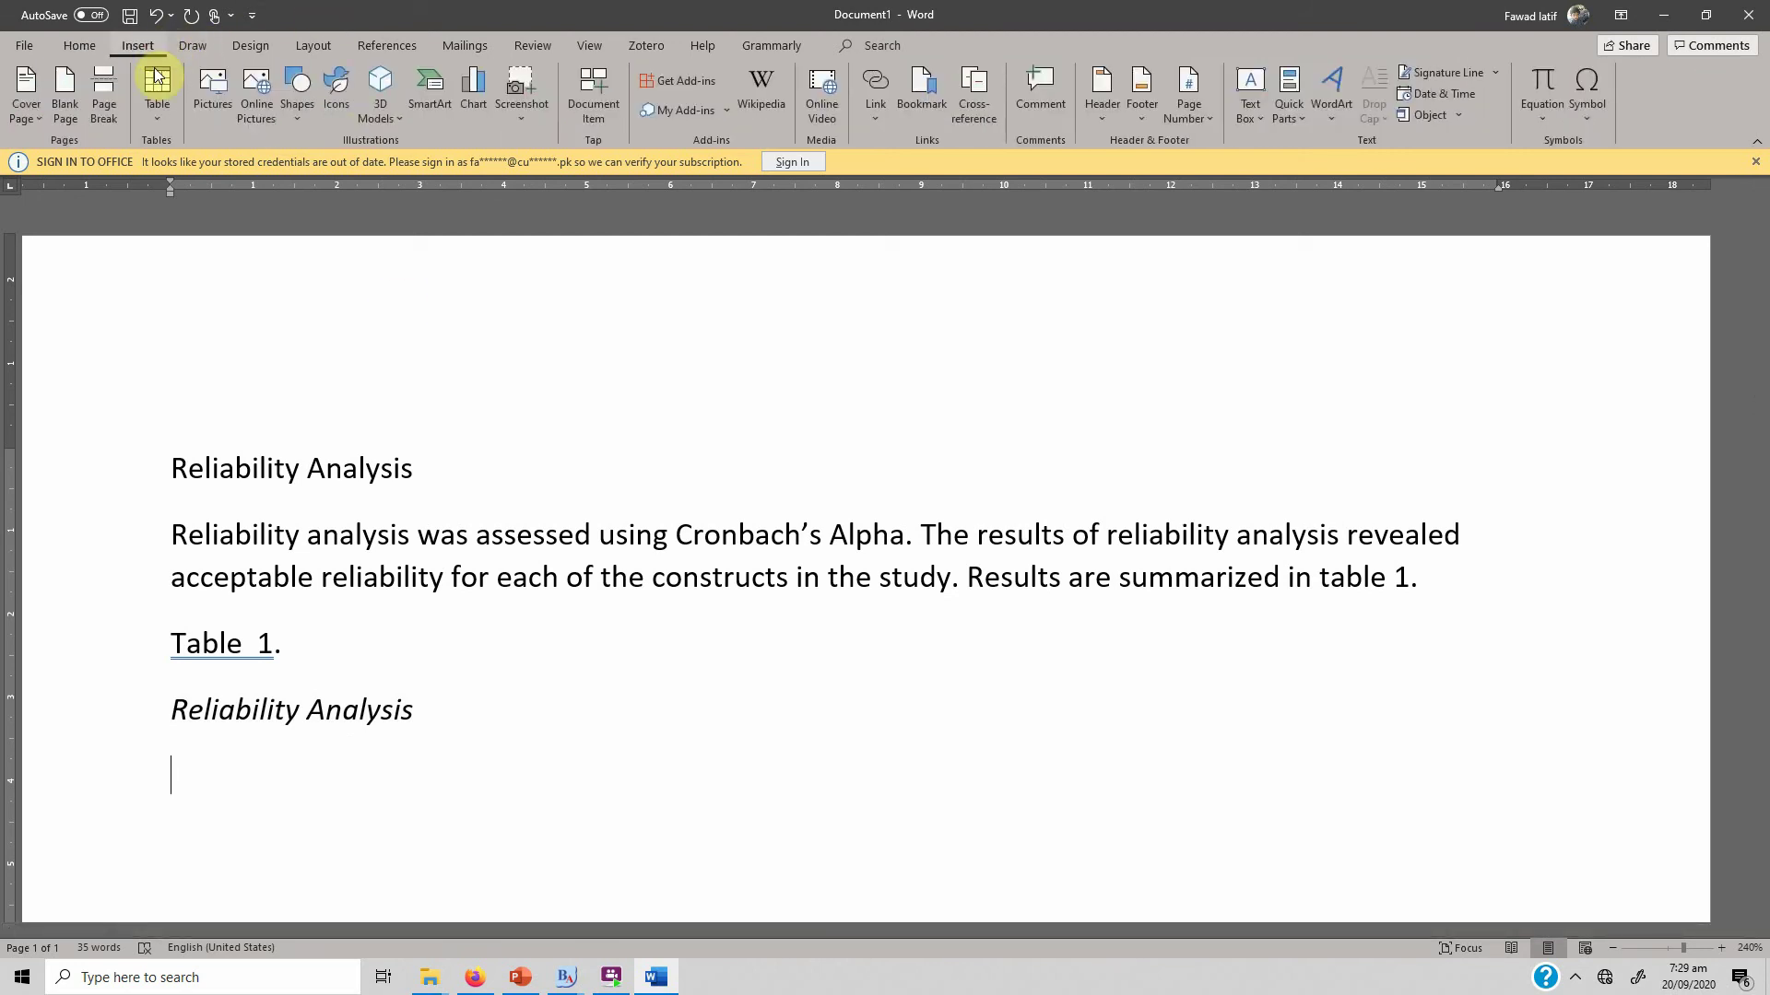
pyautogui.click(159, 94)
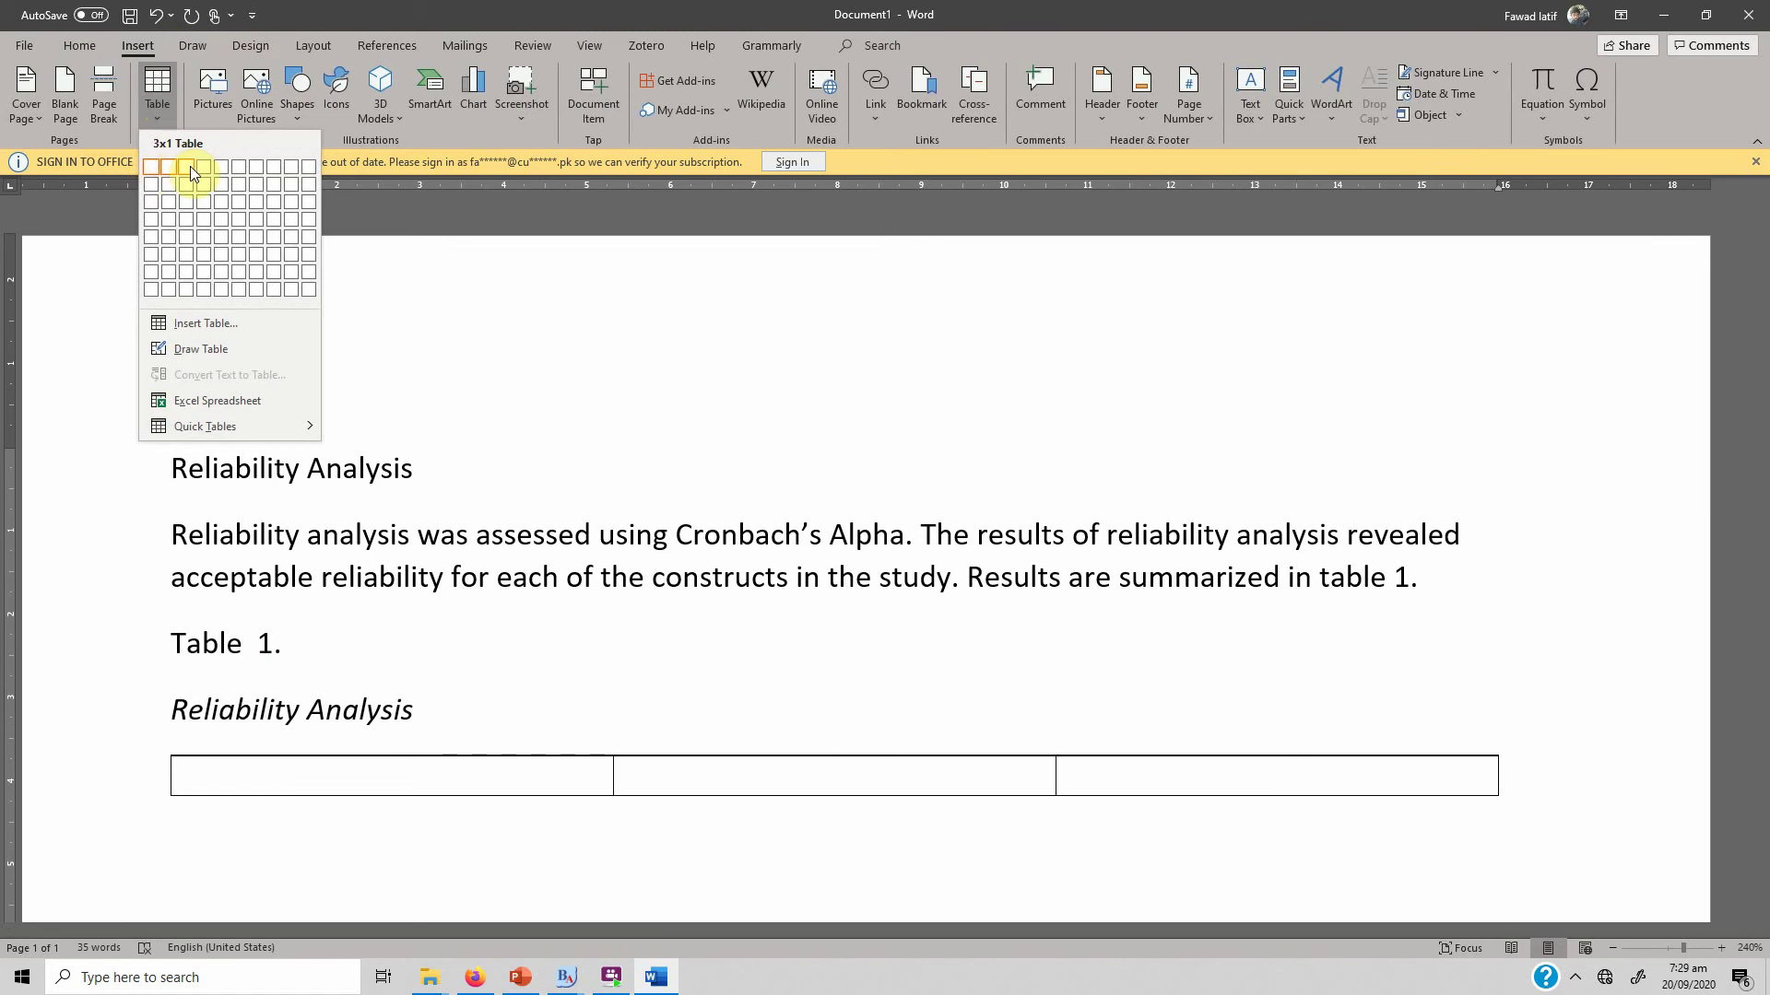
pyautogui.click(190, 204)
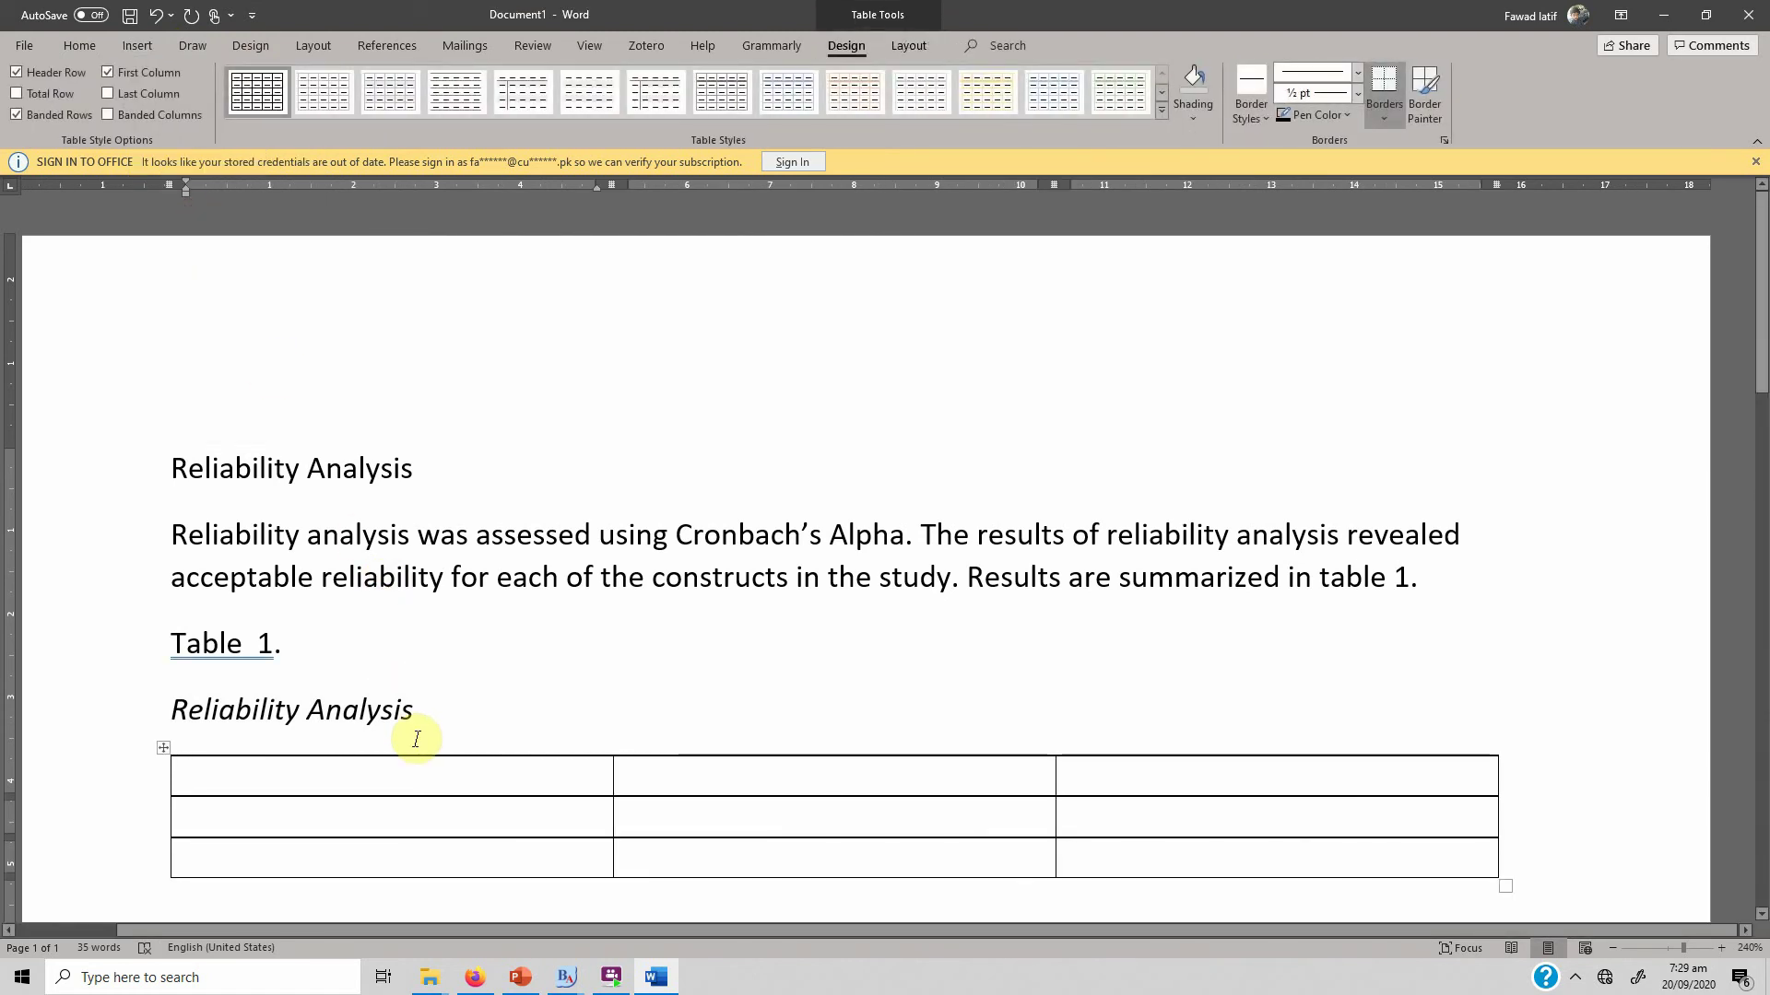
pyautogui.write('Construct\t')
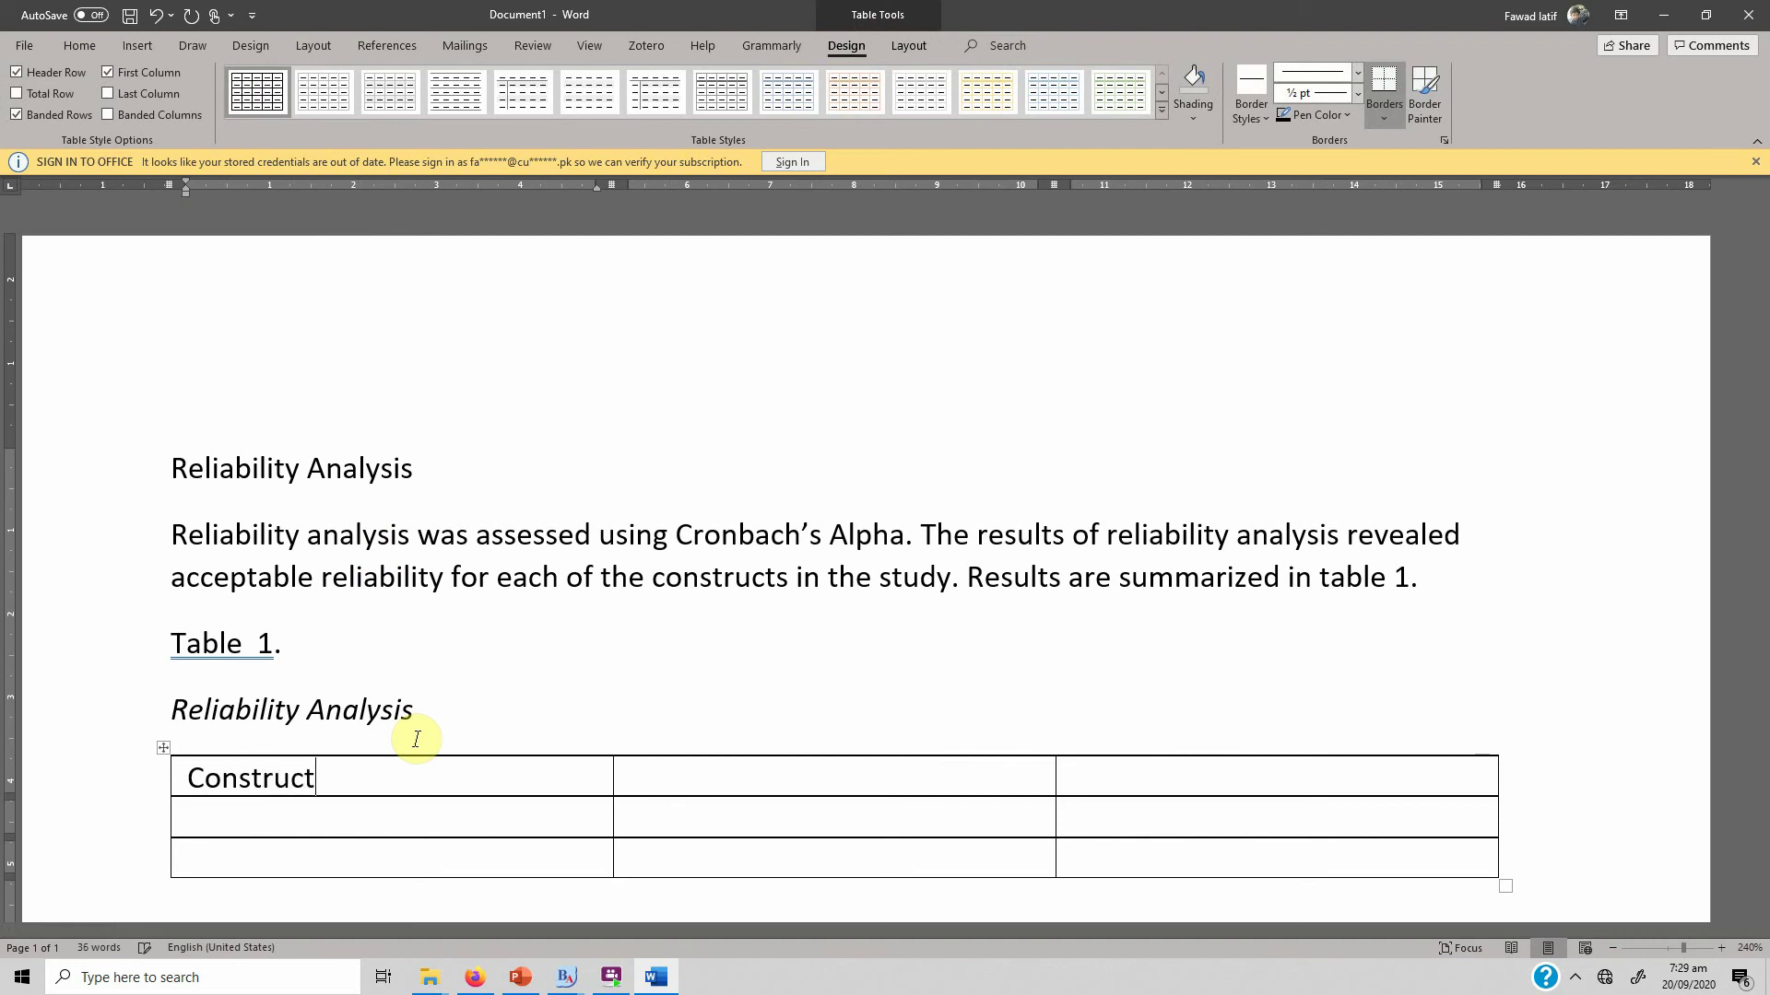
pyautogui.write('No. of Items\t')
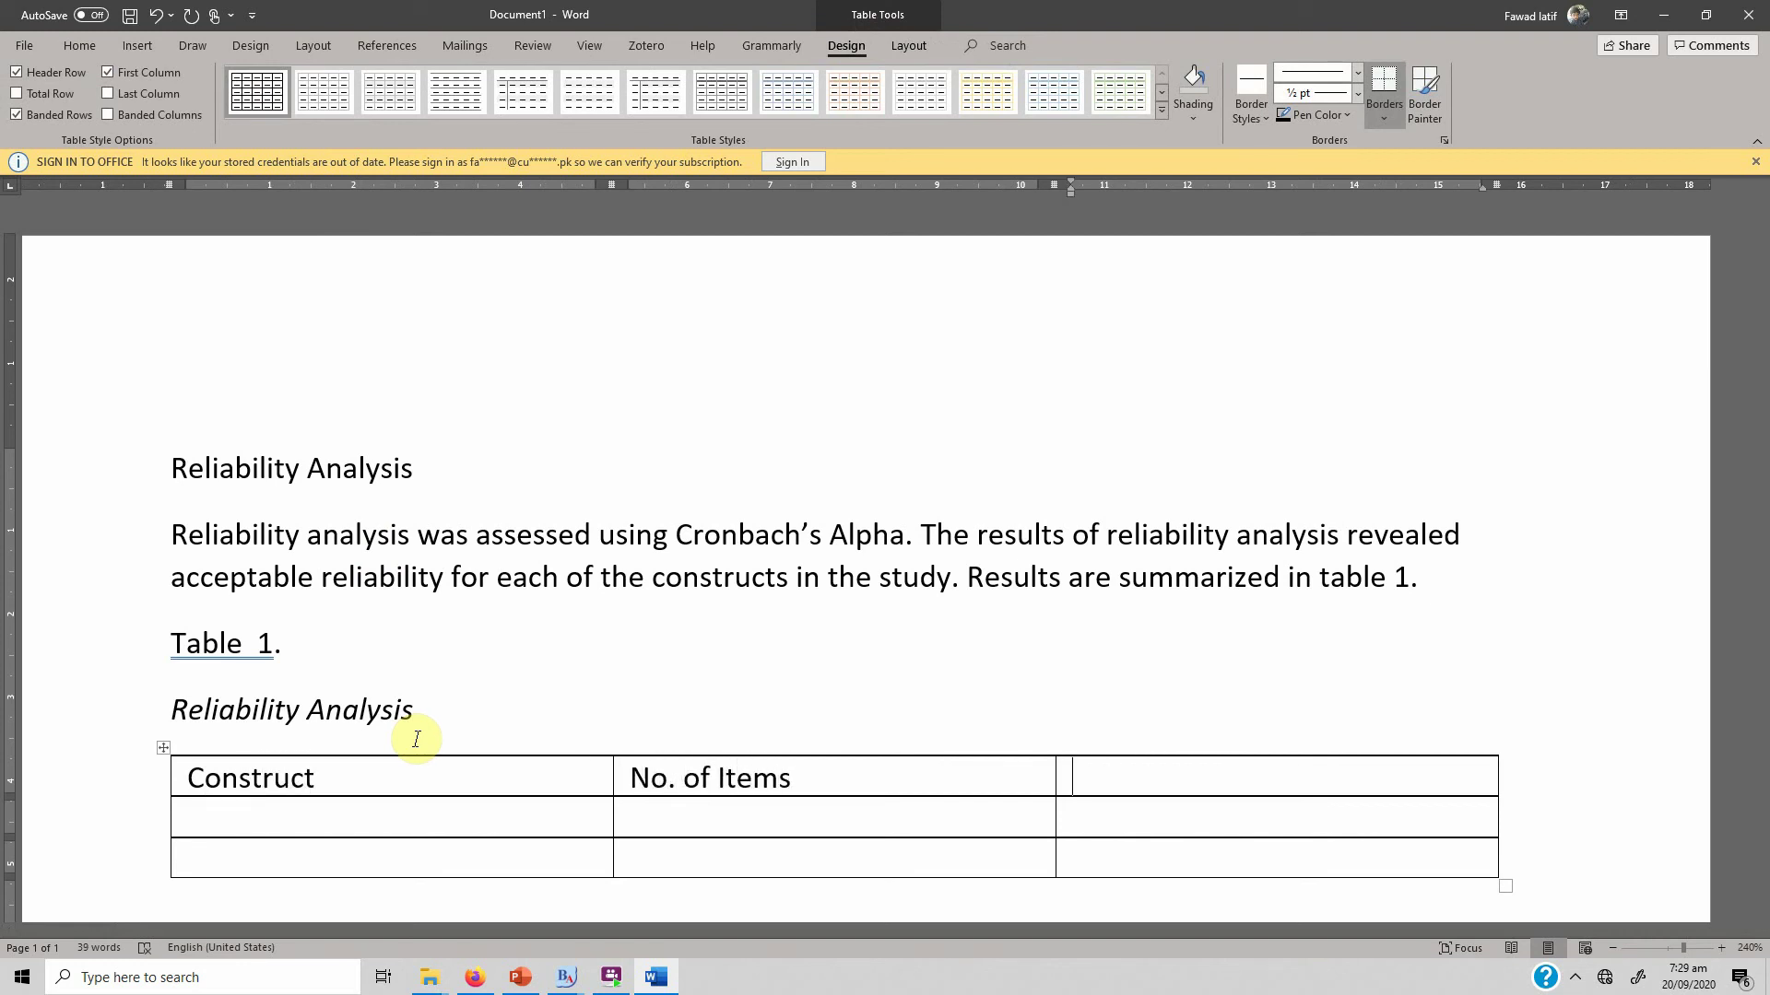
pyautogui.write('Alh')
pyautogui.click(451, 800)
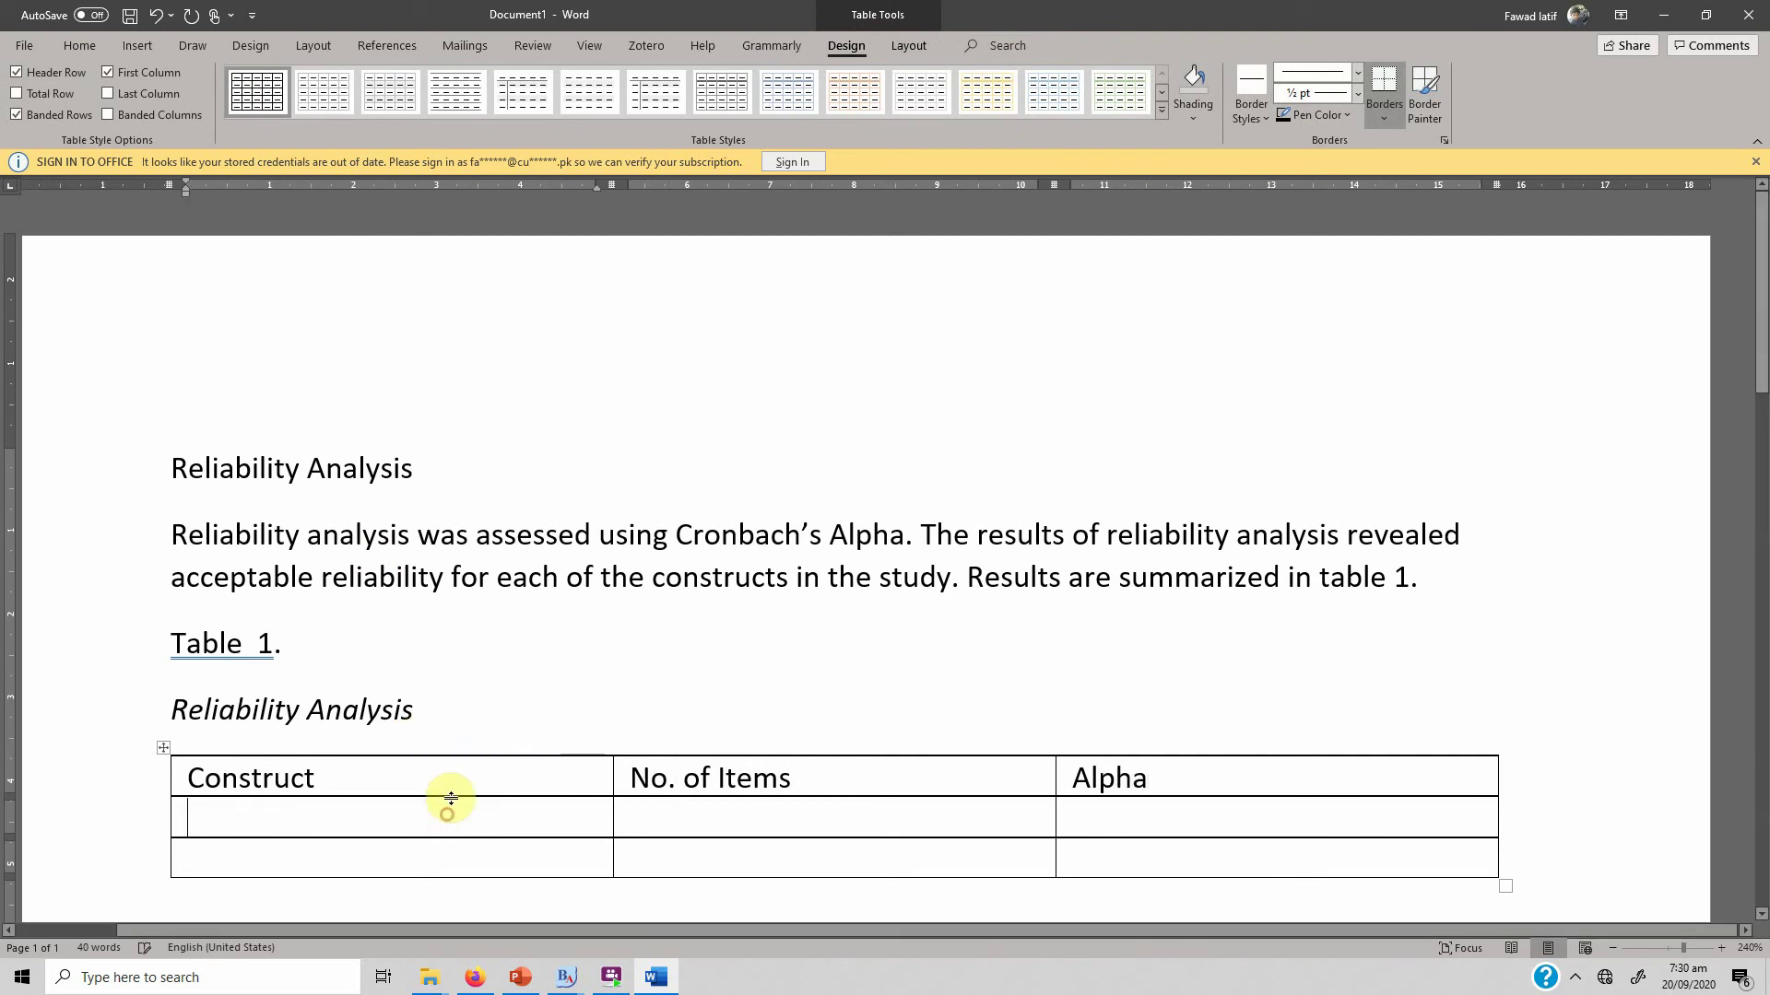
pyautogui.write('CSR')
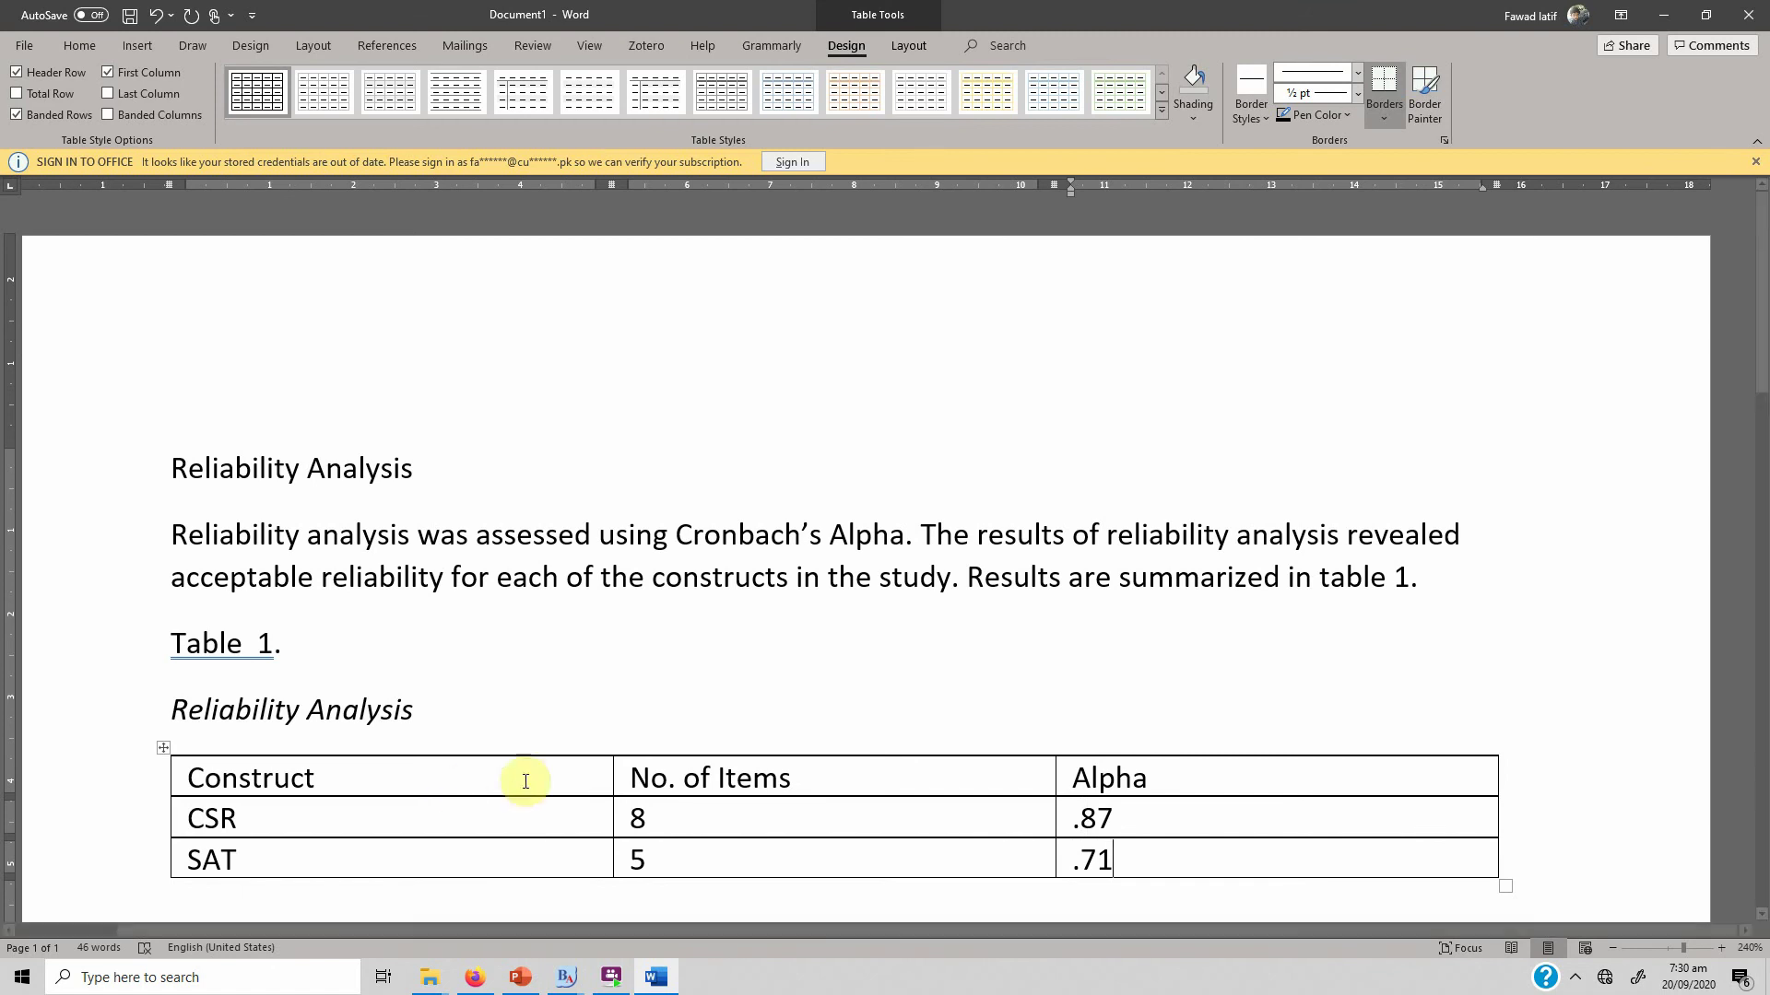
# Step: Centre the No. of Items and Alpha columns
pyautogui.moveTo(723, 753); pyautogui.dragTo(1134, 762)
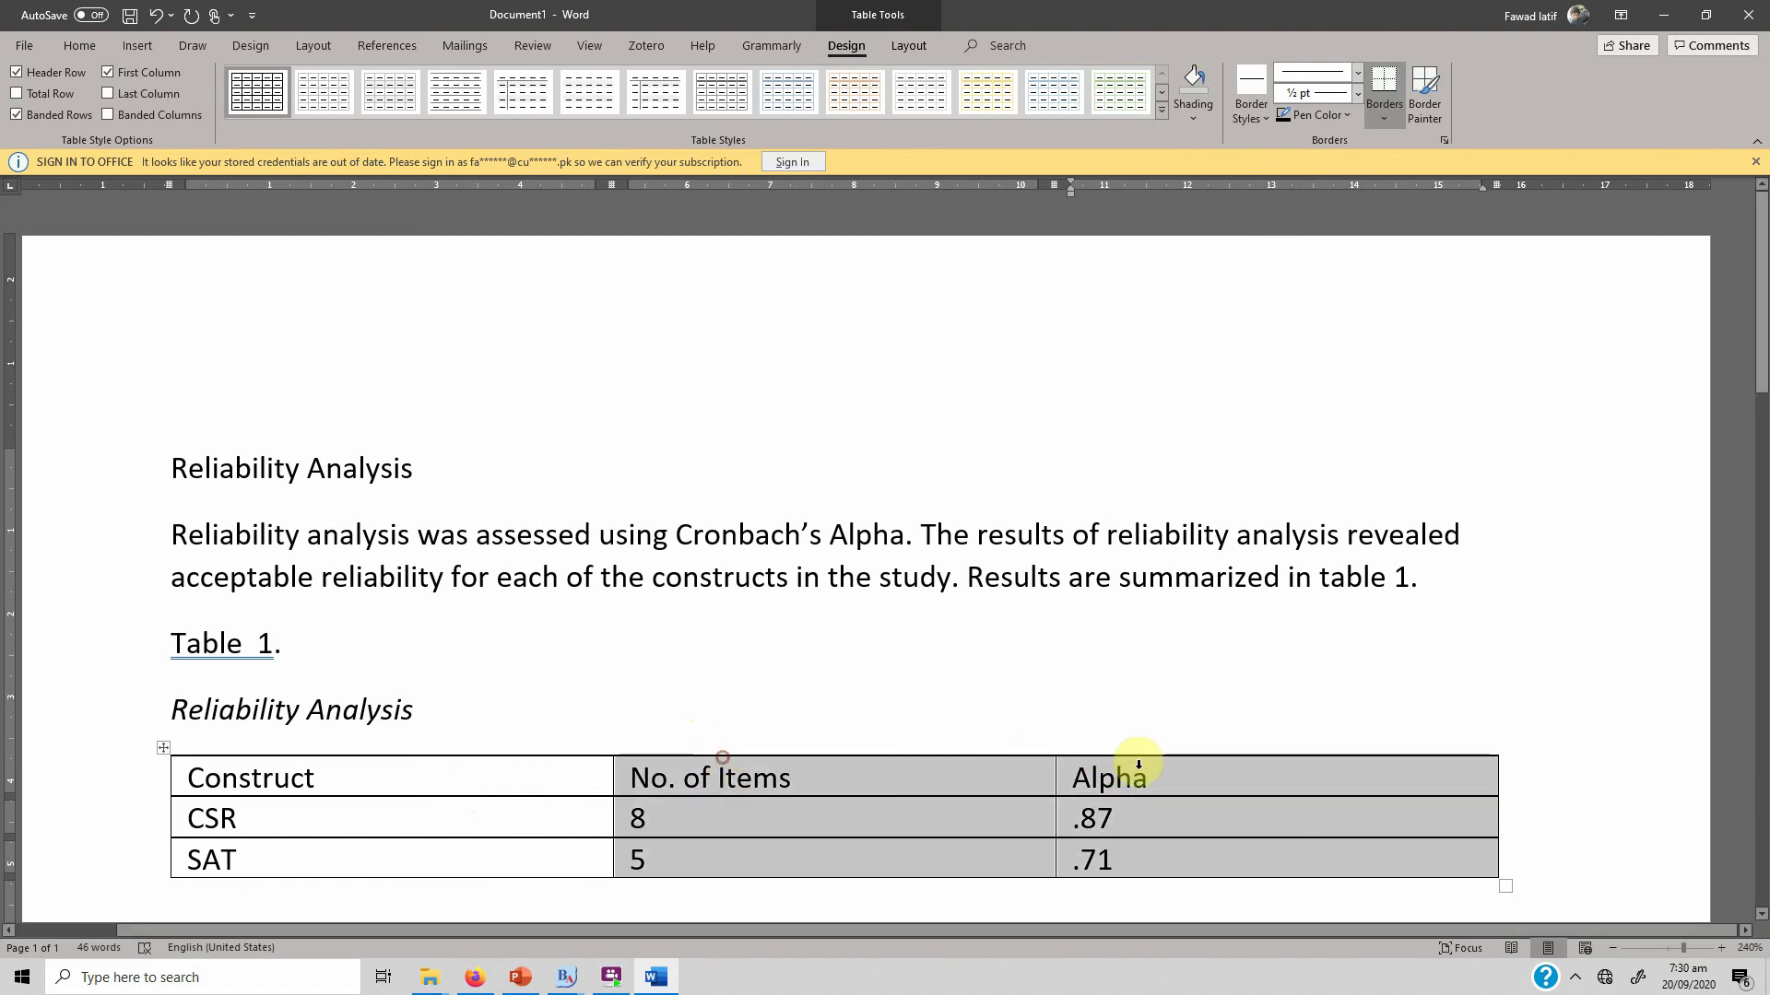
pyautogui.click(80, 46)
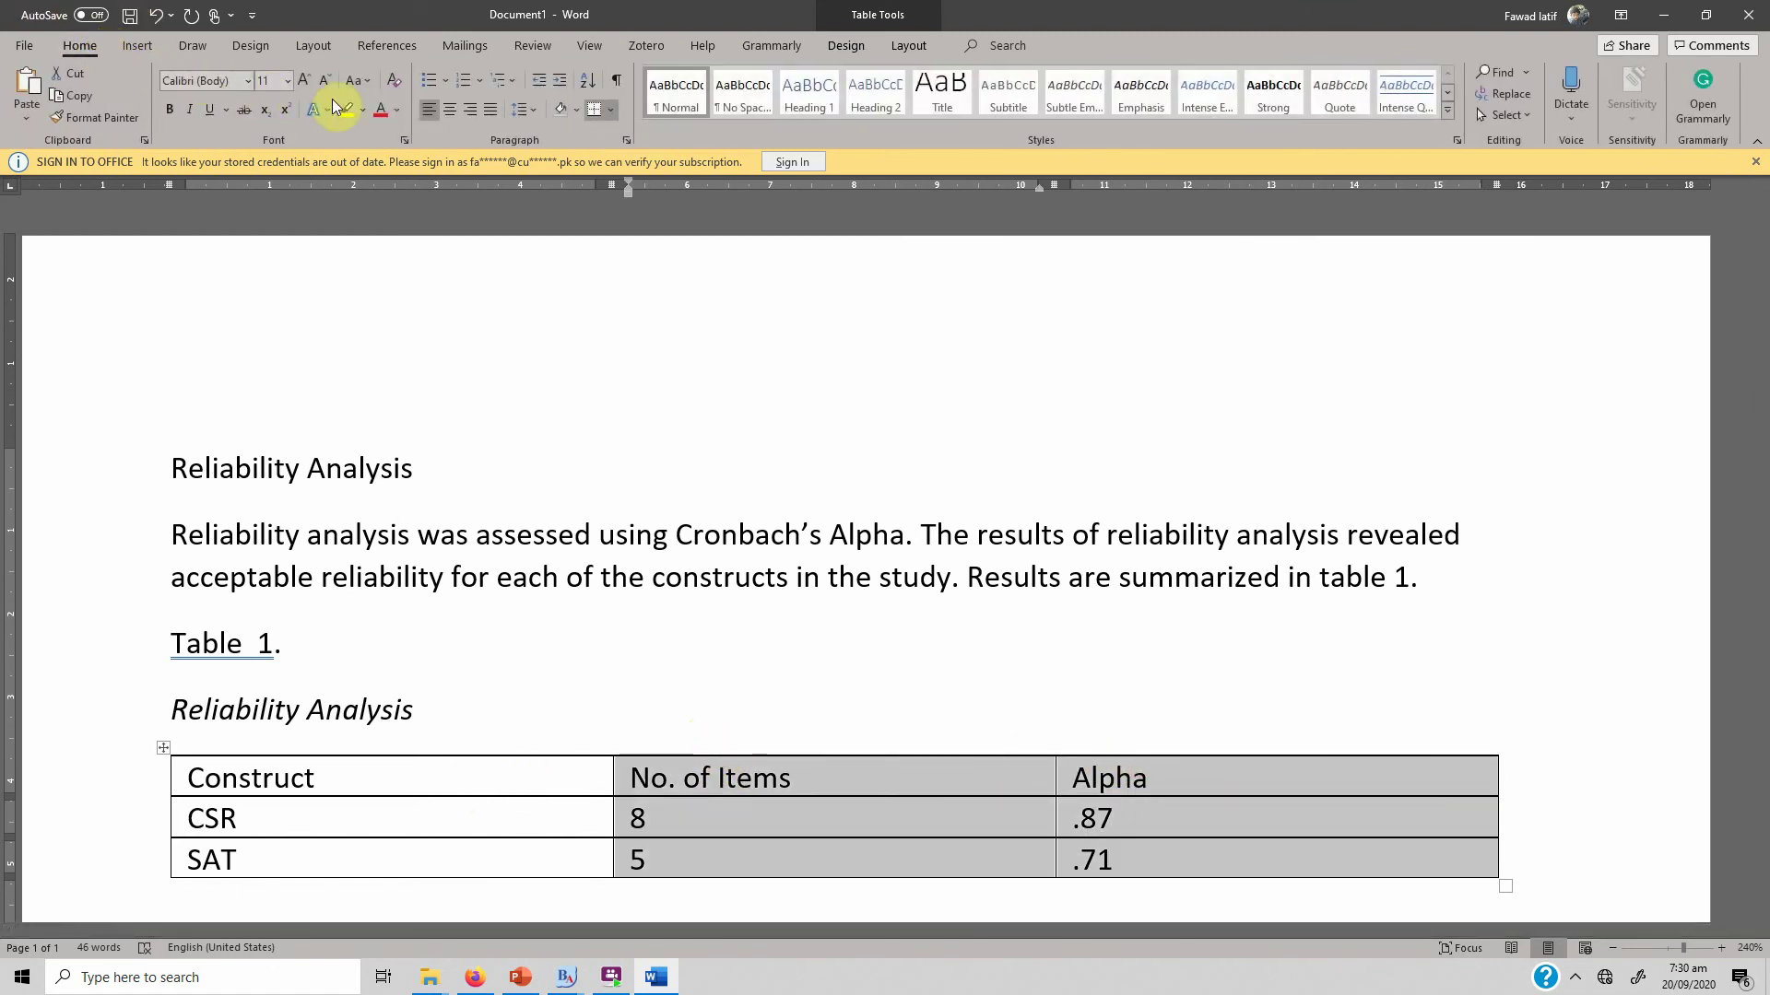
pyautogui.click(451, 111)
pyautogui.click(400, 778)
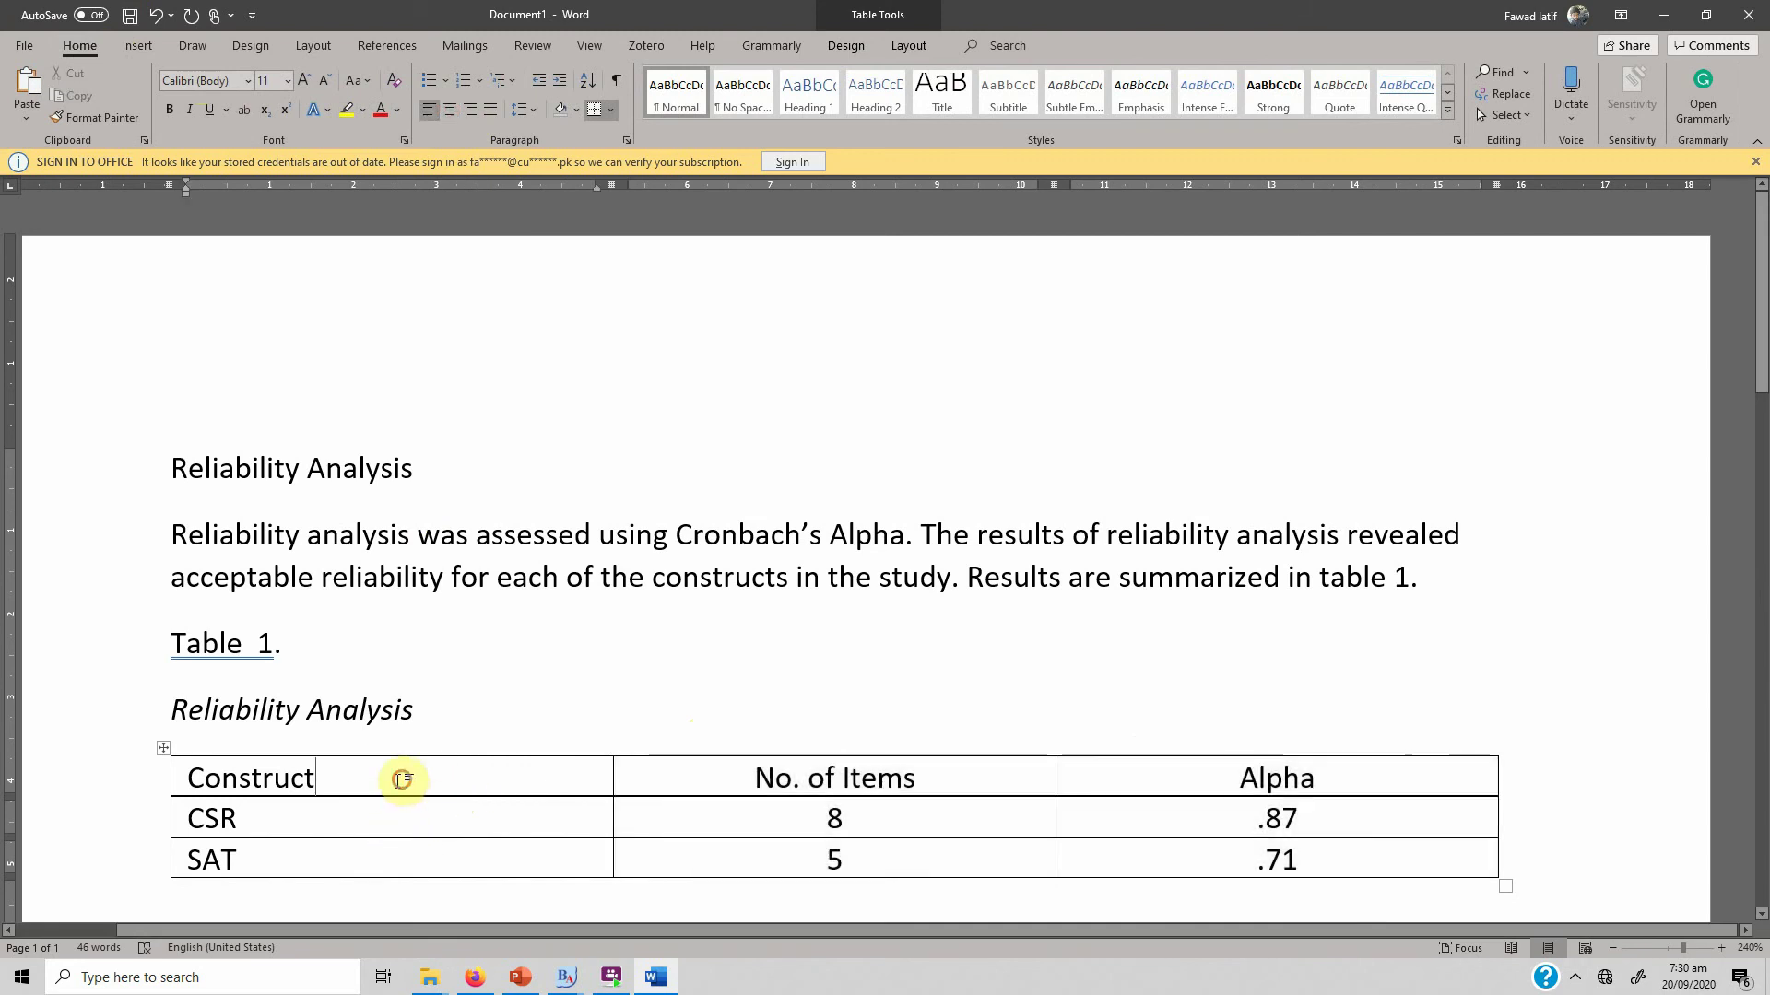
# Step: Remove all table borders, then add top and bottom lines and a rule under the header row
pyautogui.click(163, 753)
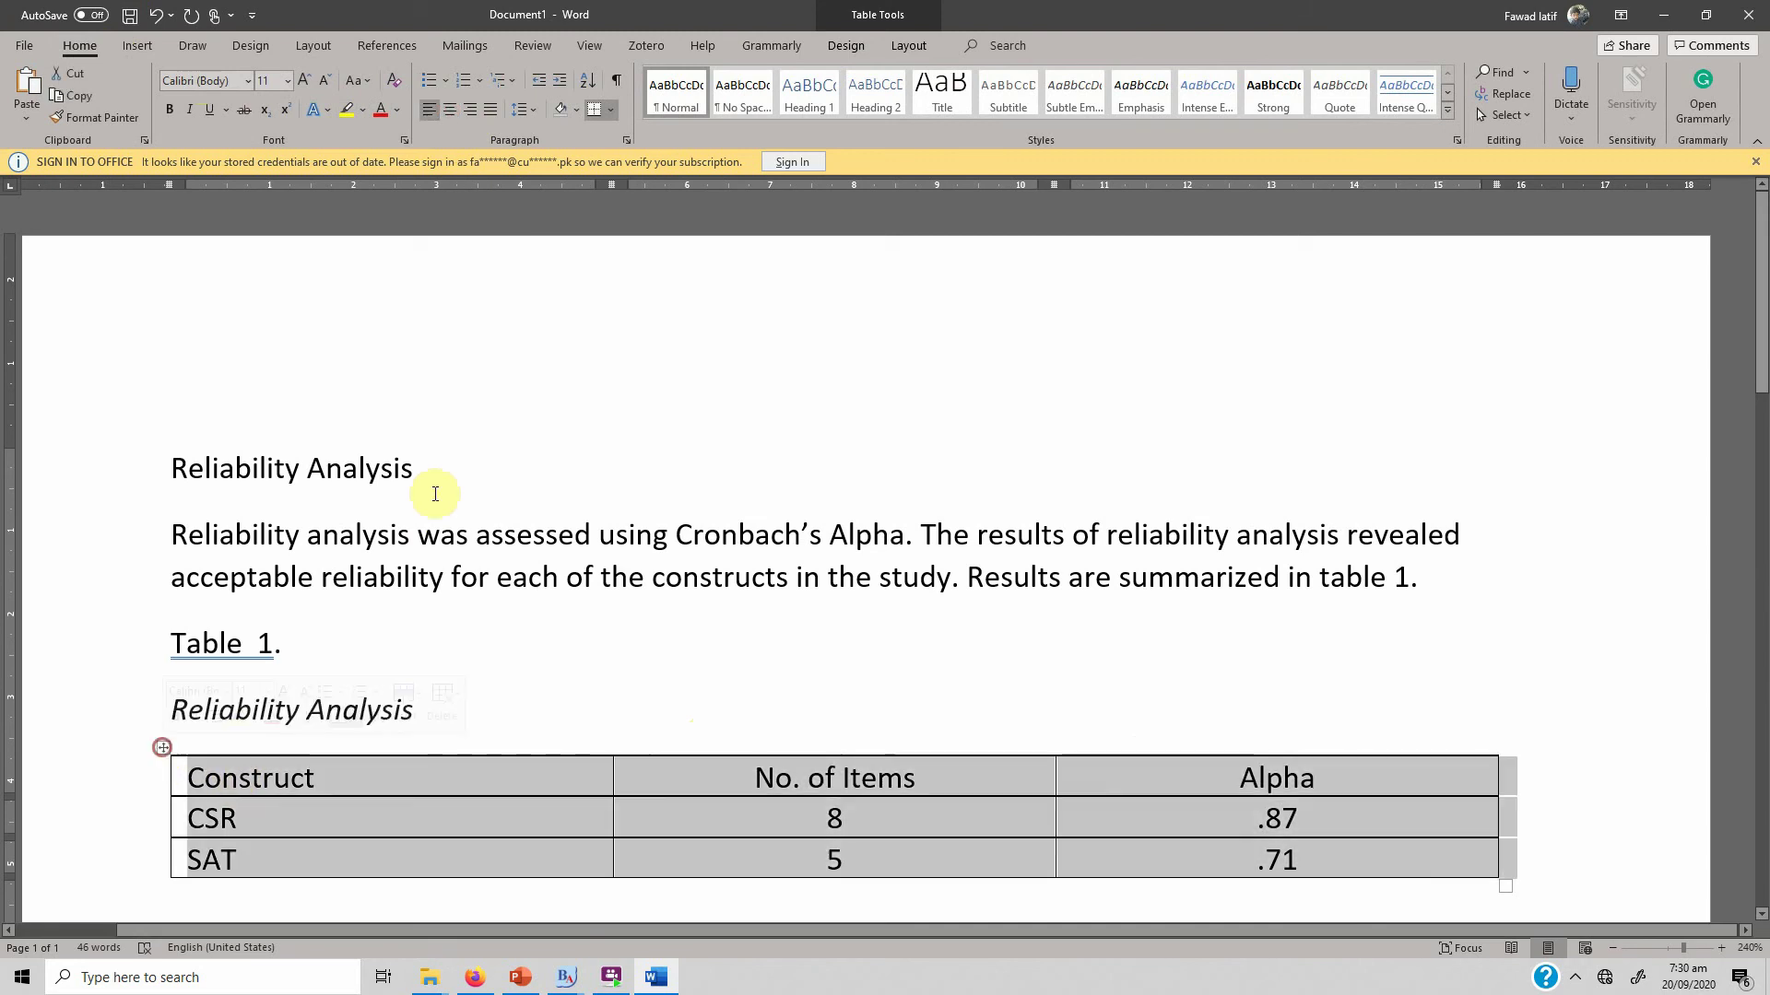
pyautogui.click(610, 109)
pyautogui.click(645, 240)
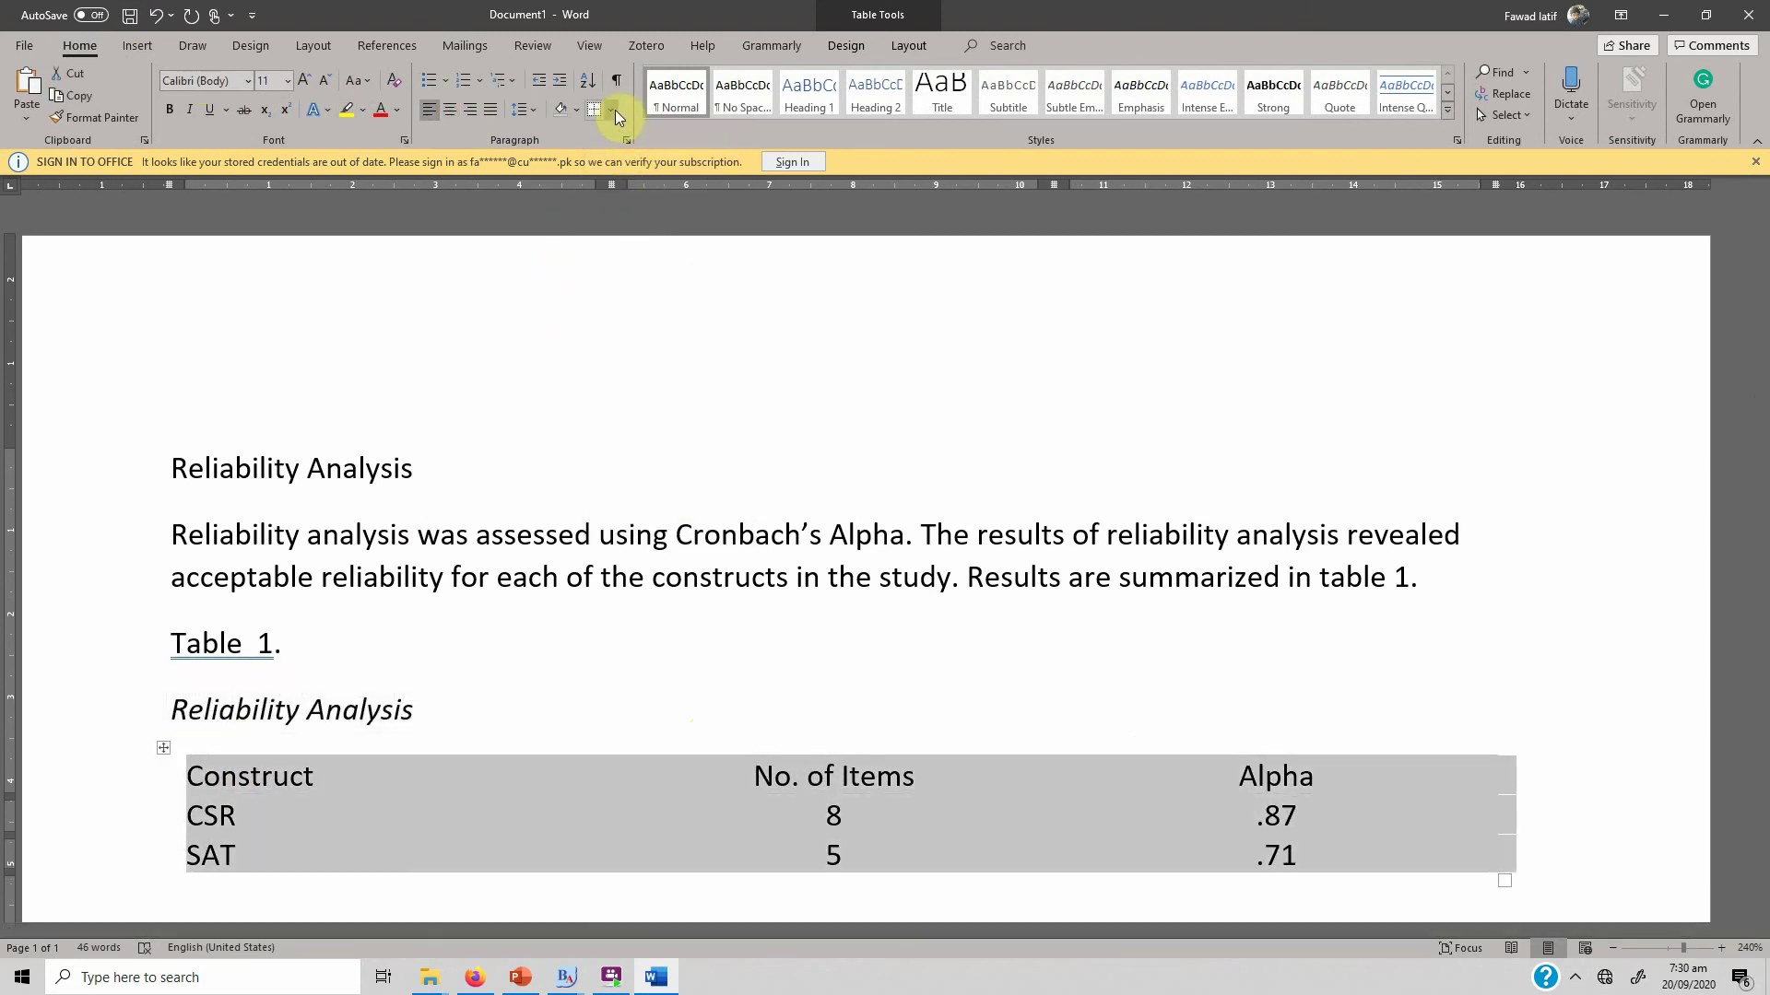
pyautogui.click(614, 109)
pyautogui.click(621, 133)
pyautogui.click(615, 109)
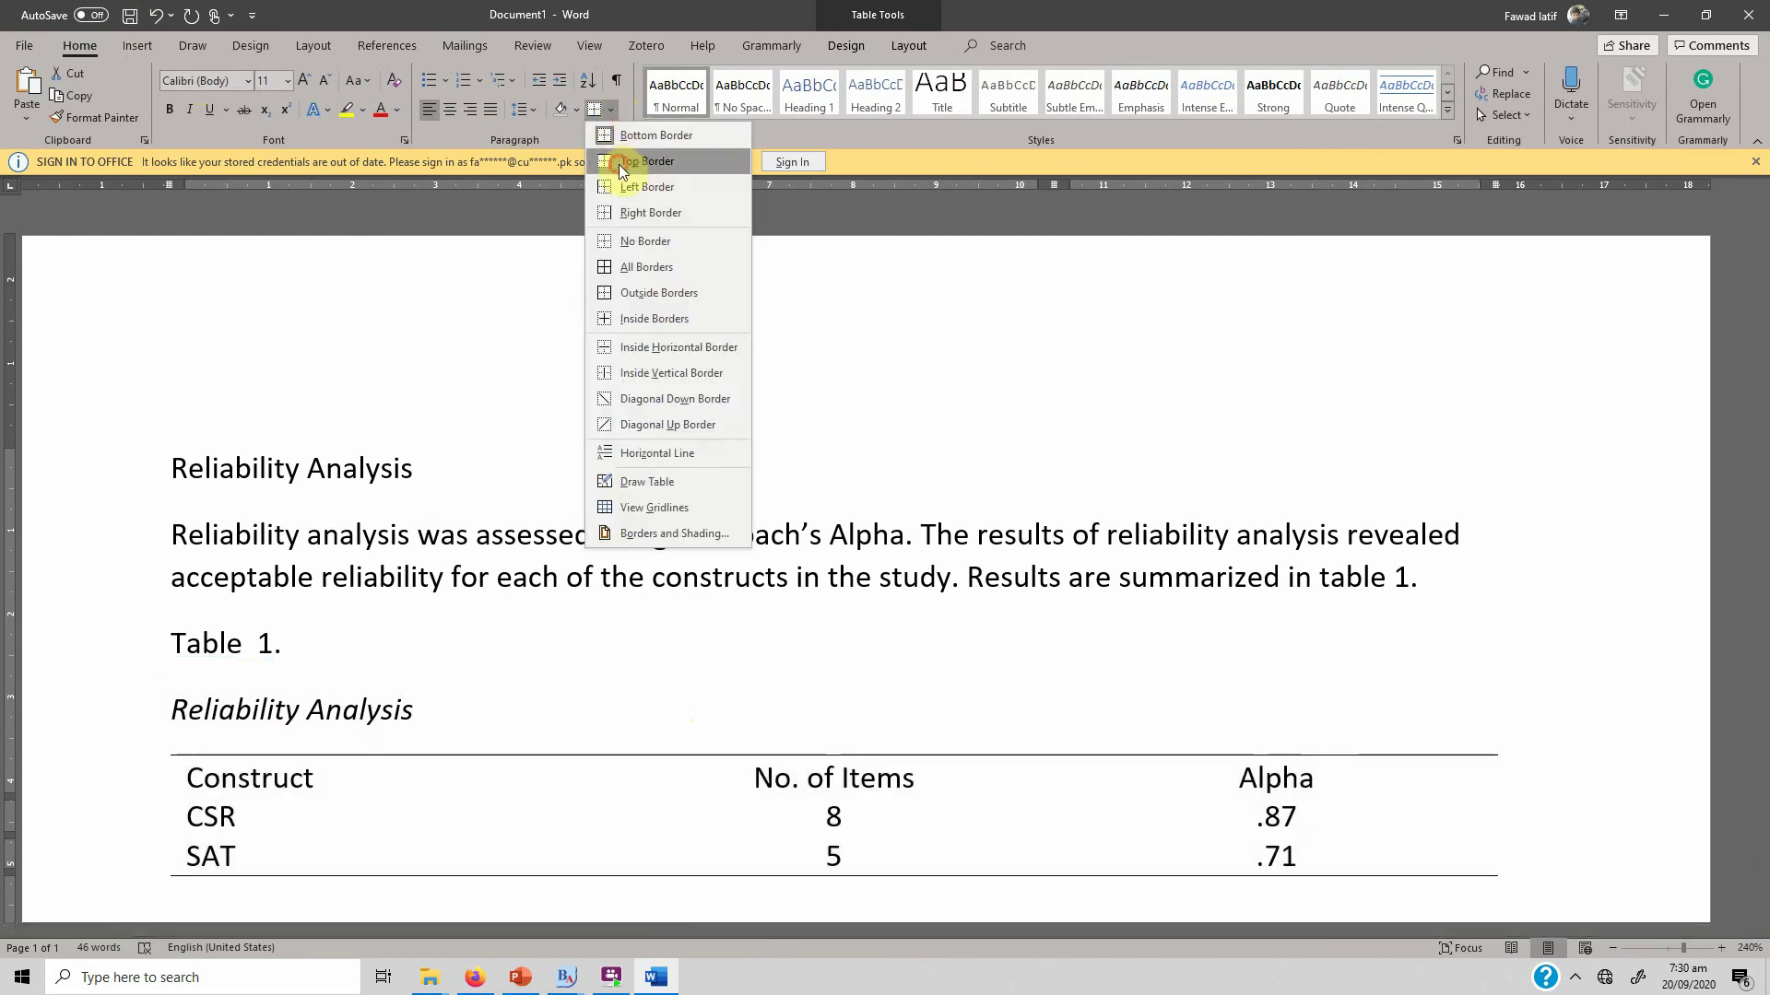
pyautogui.click(647, 160)
pyautogui.click(226, 779)
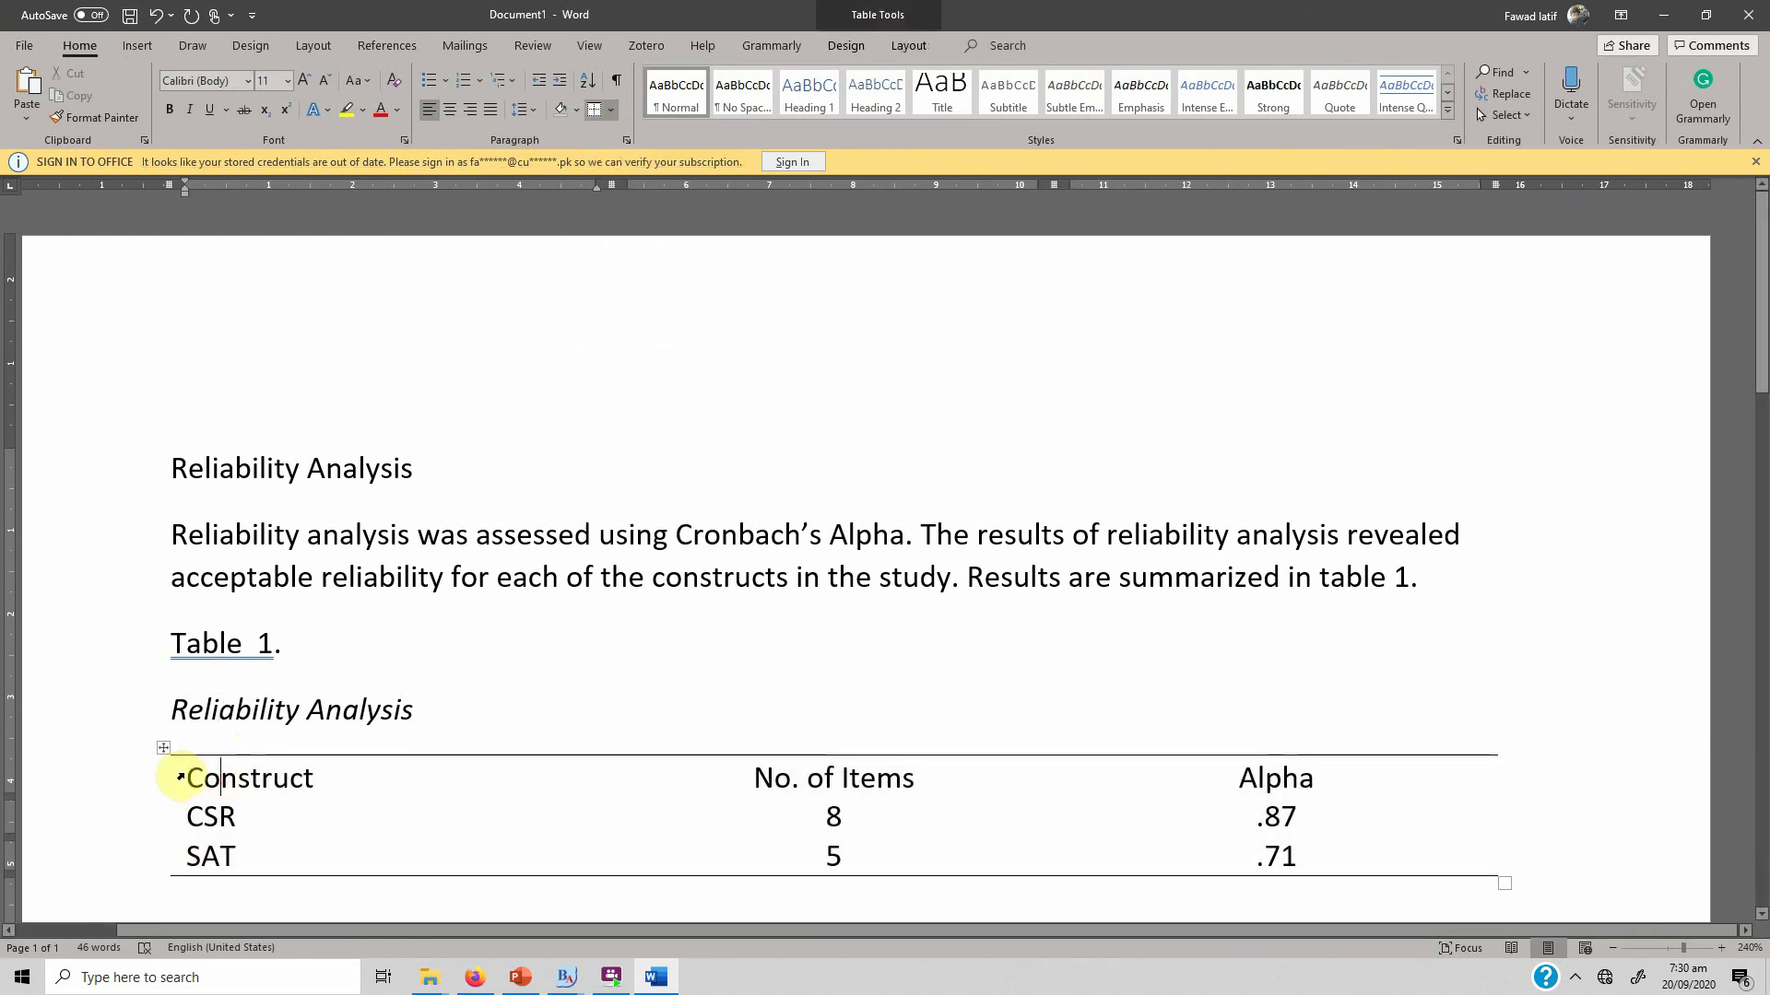
pyautogui.moveTo(190, 779); pyautogui.dragTo(1201, 782)
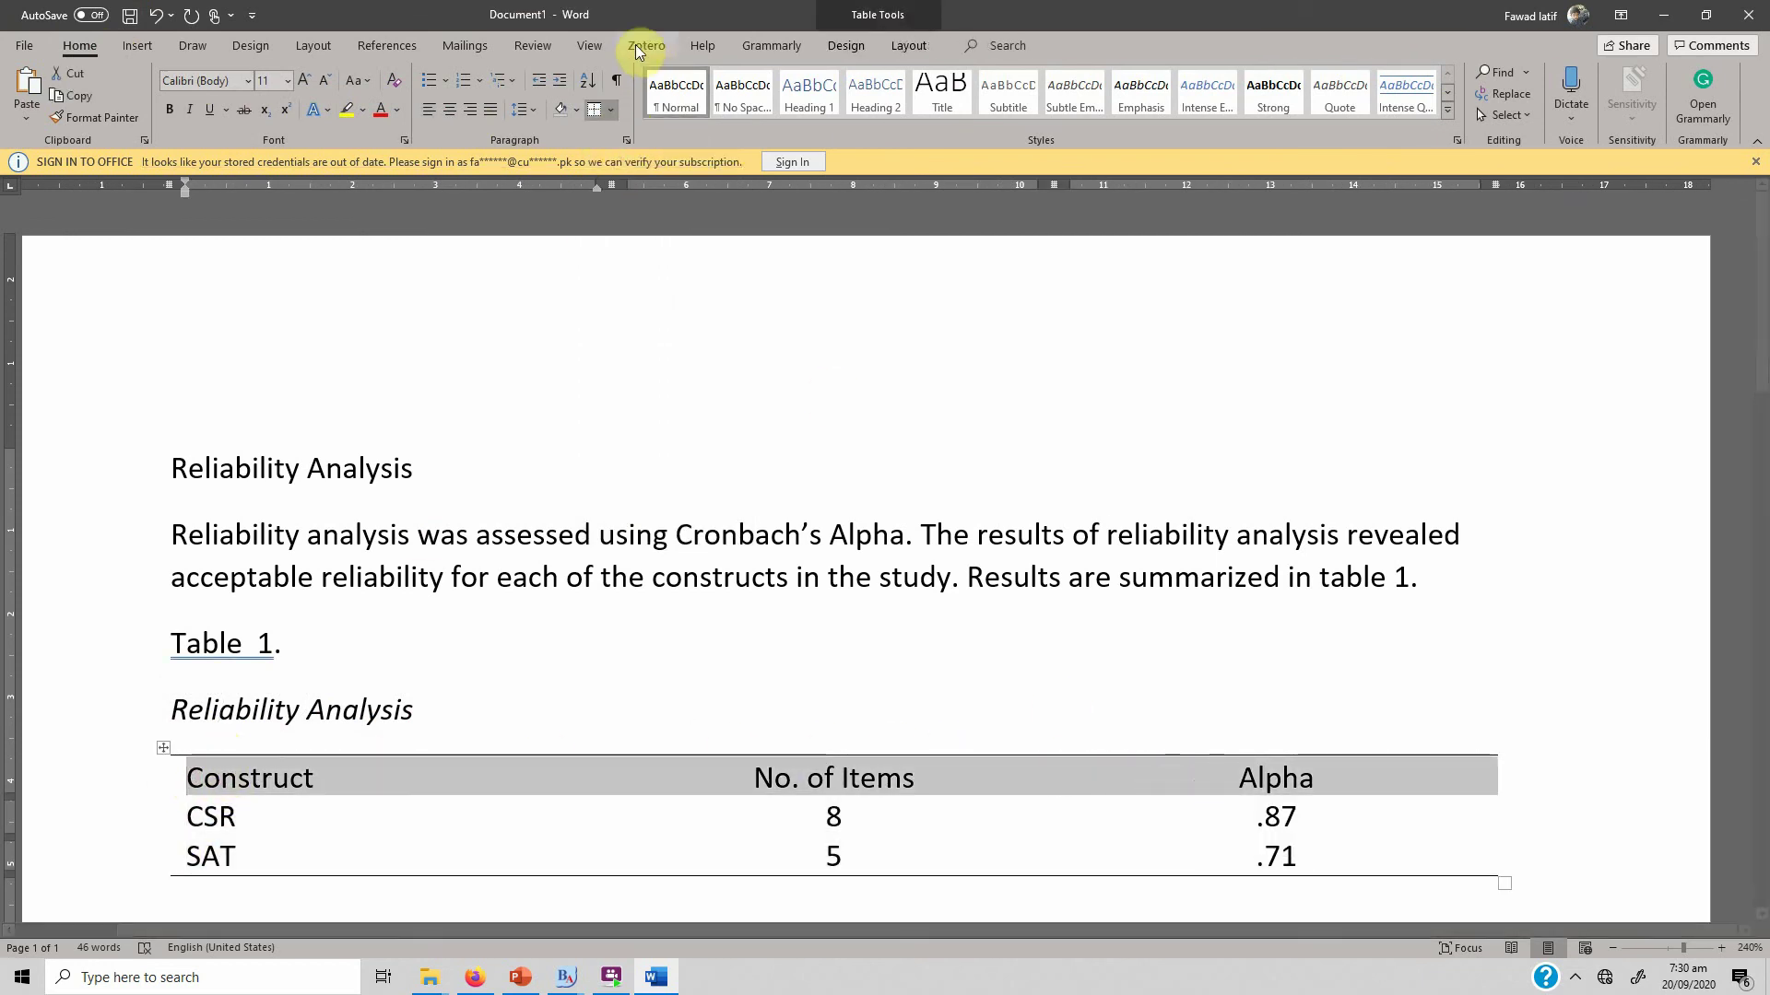
pyautogui.click(611, 110)
pyautogui.click(612, 136)
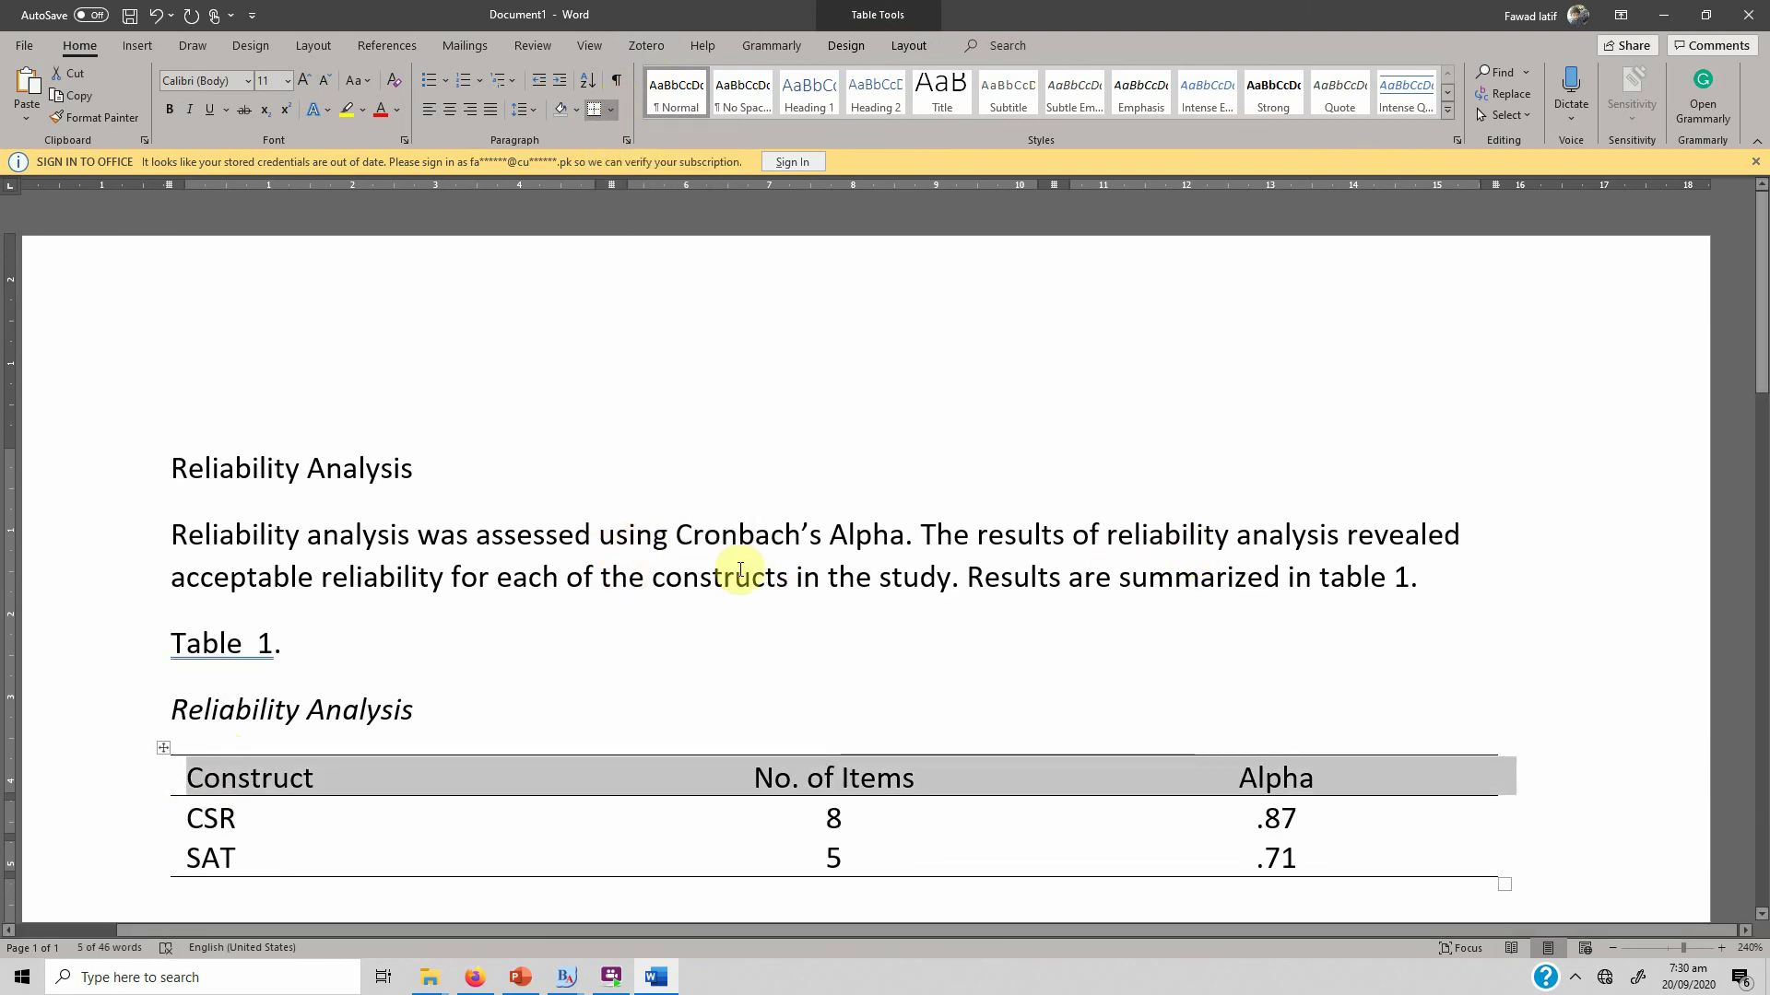
# Step: Insert the threshold '(>.70)' before 'for' in the paragraph
pyautogui.click(453, 578)
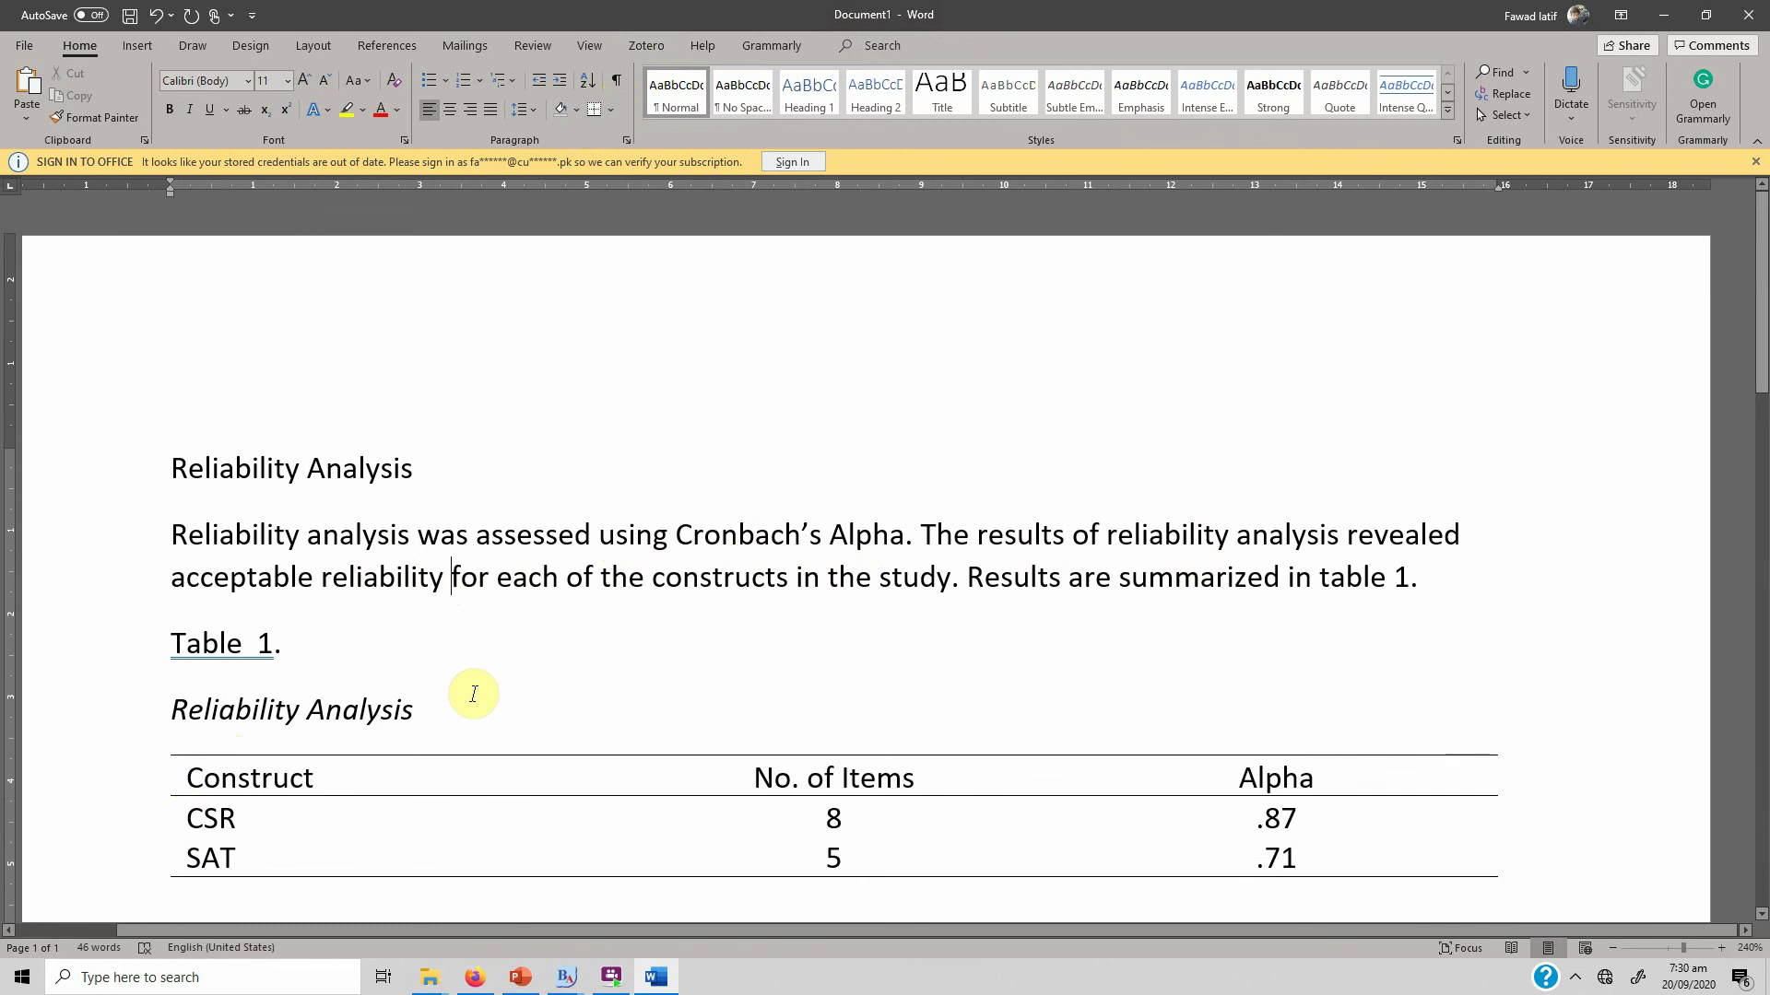
pyautogui.write('()')
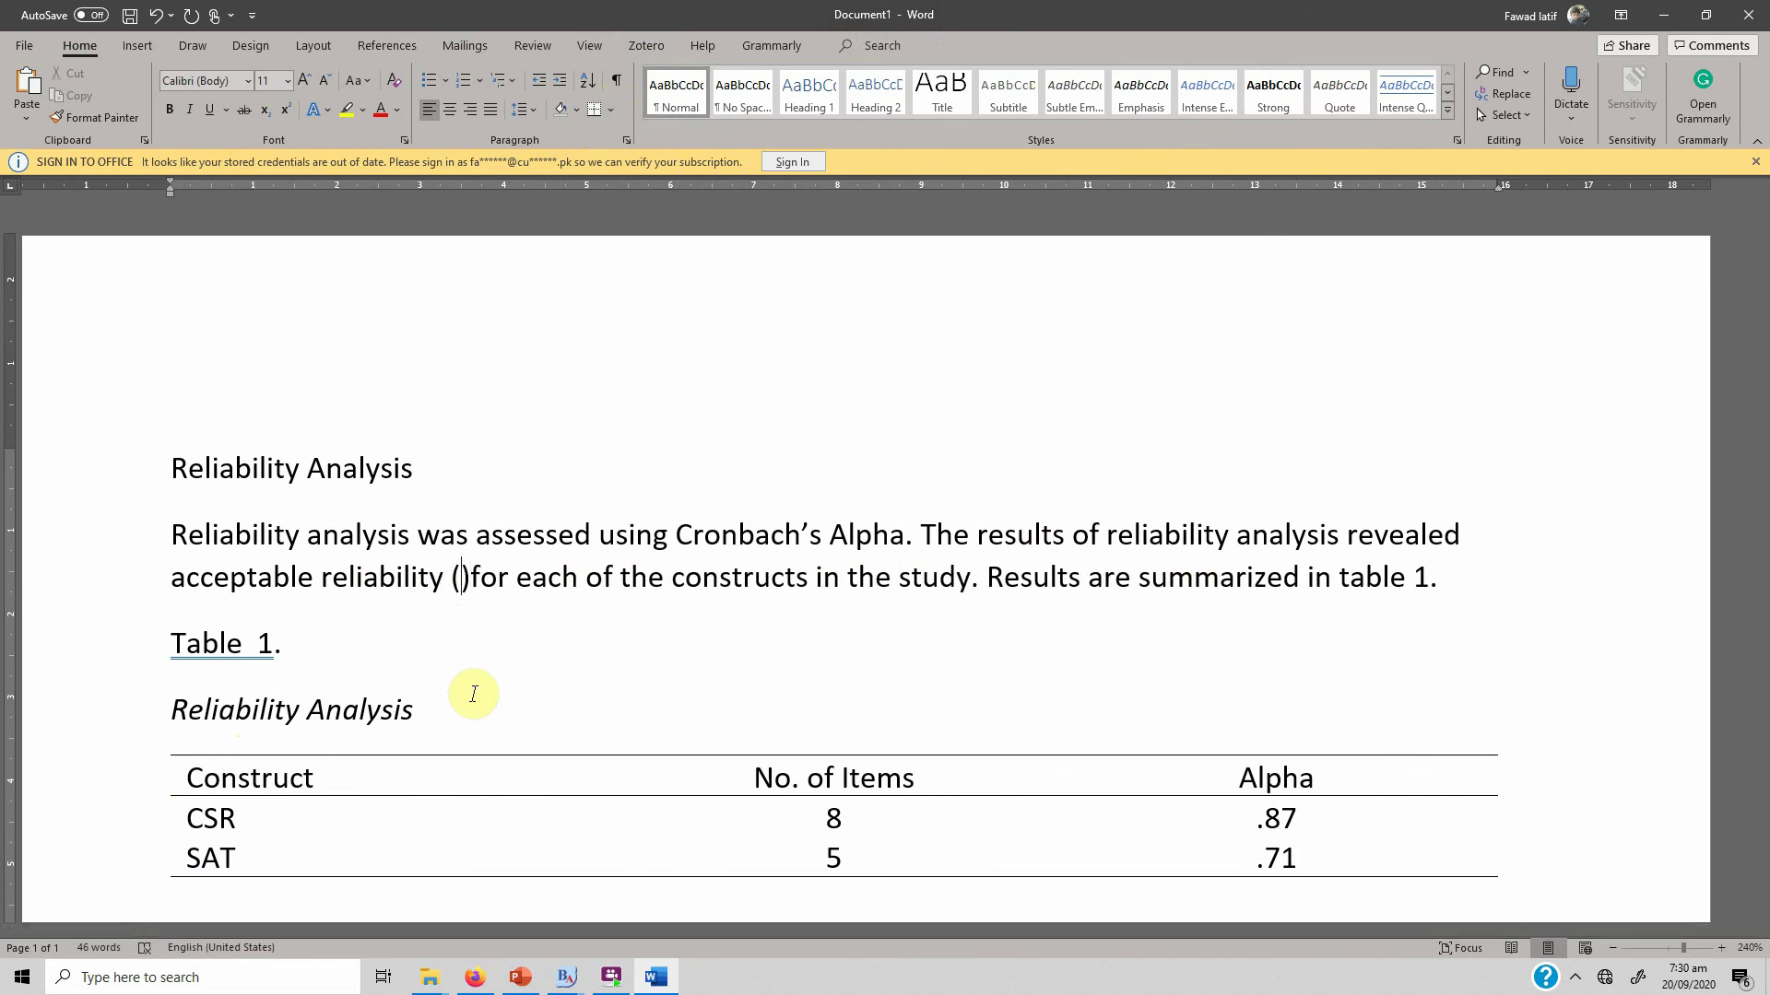
pyautogui.write('.70')
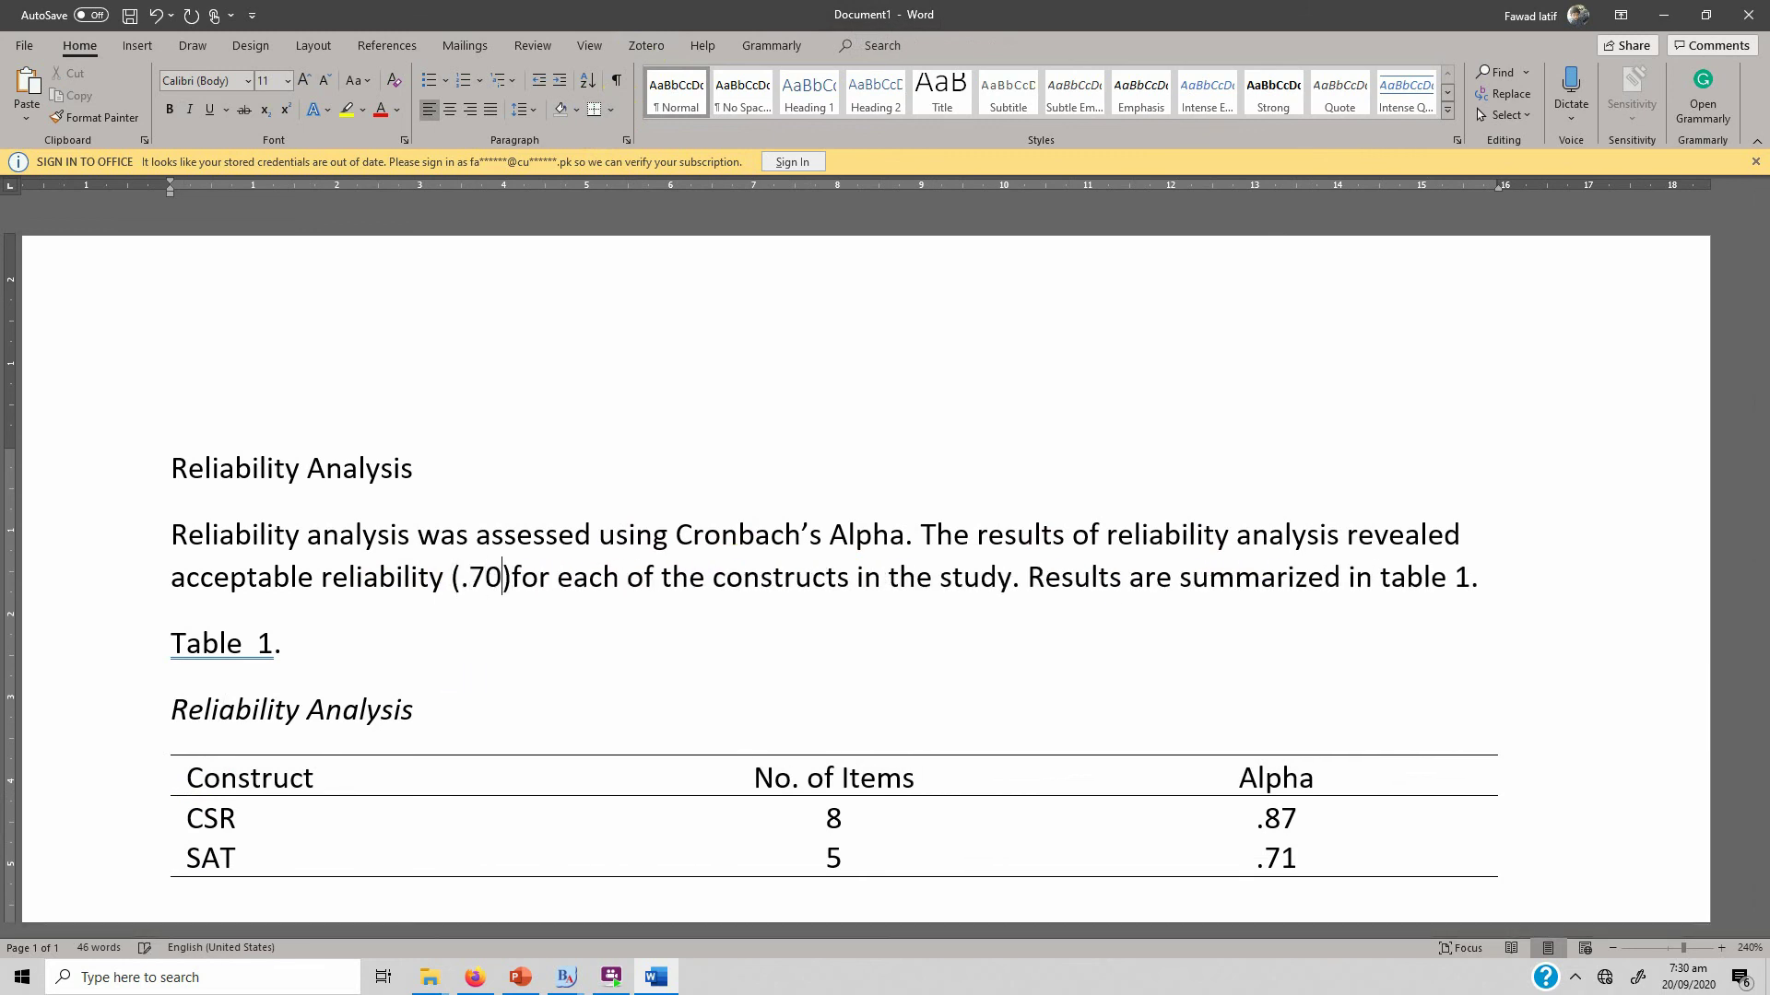
pyautogui.press('Left')
pyautogui.write('>')
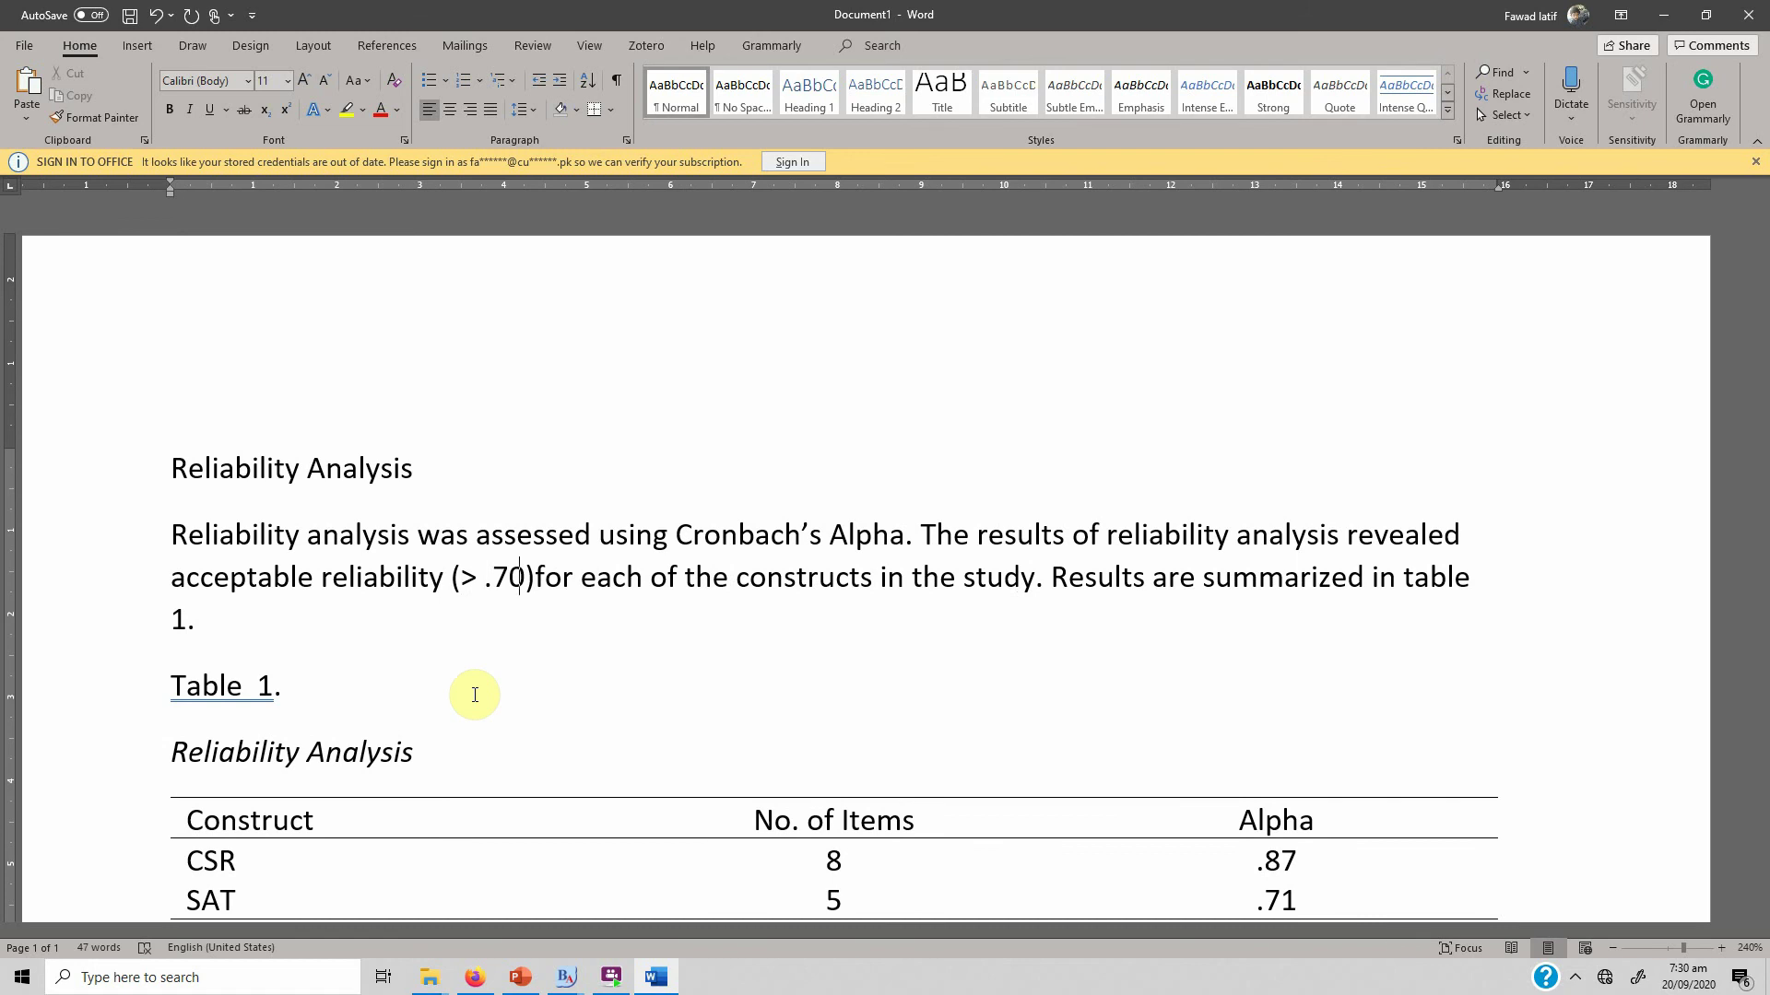
pyautogui.press('Right')
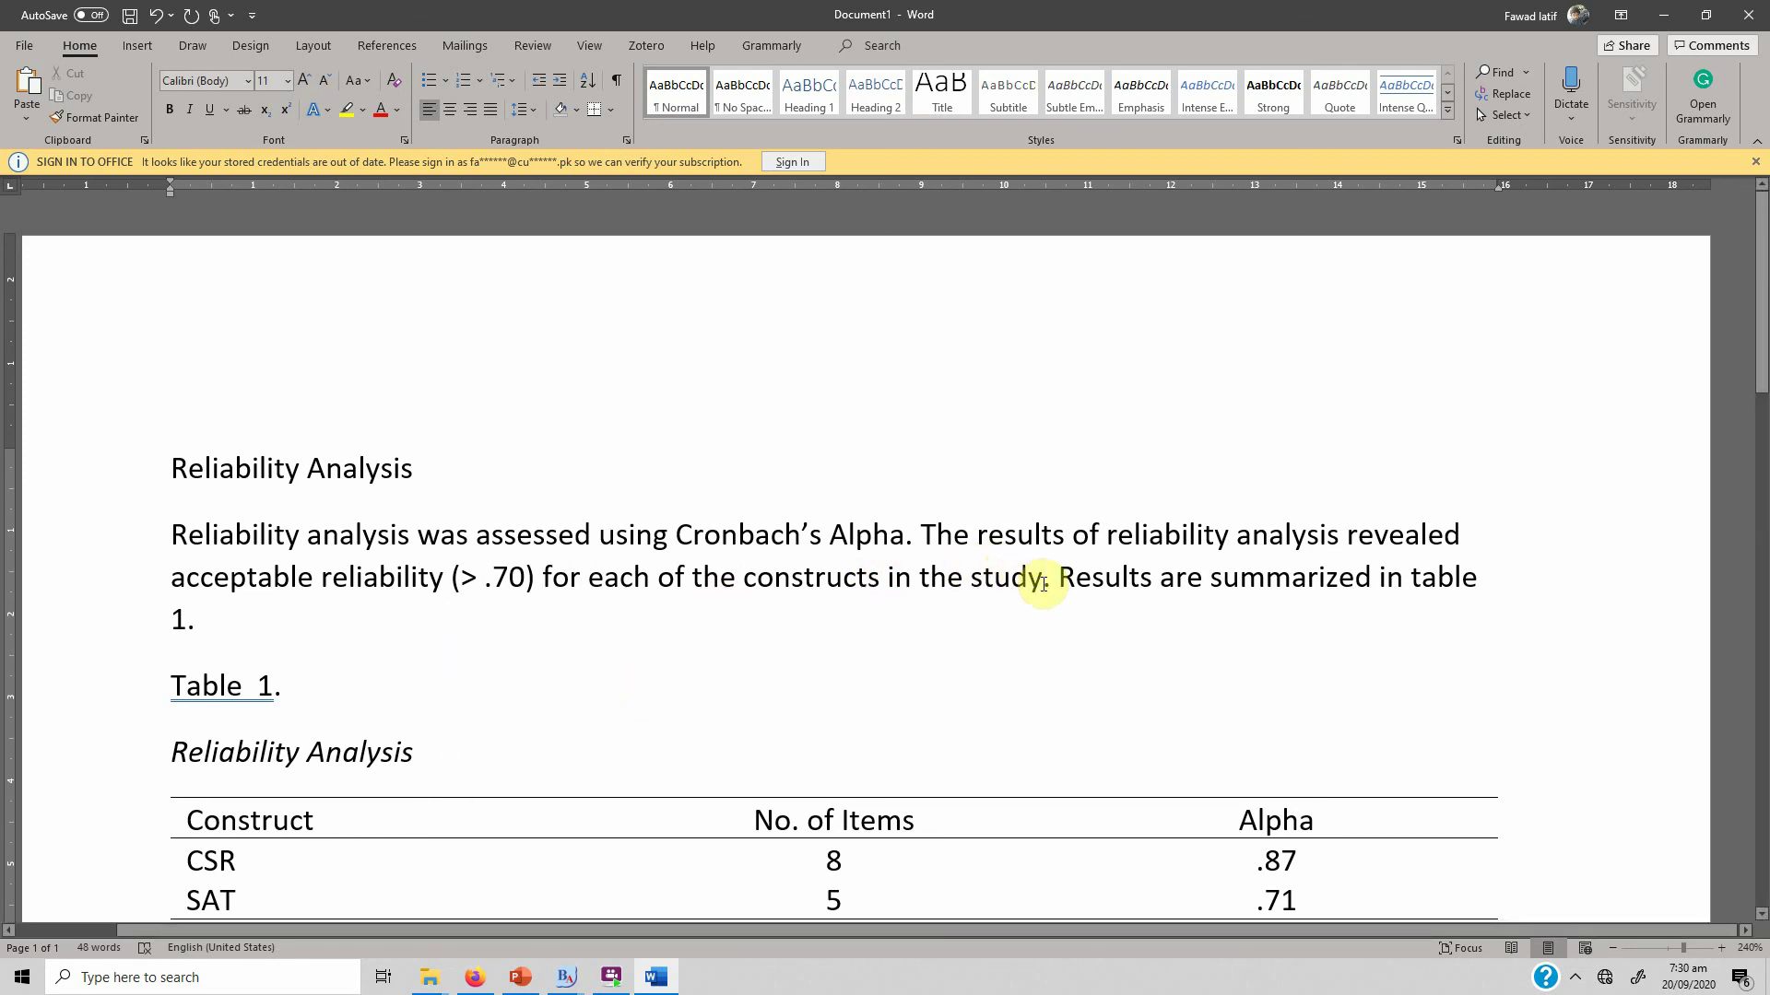
# Step: Add '(> .70) (Field, 2005)' after the threshold, correcting the year to 2005
pyautogui.click(536, 586)
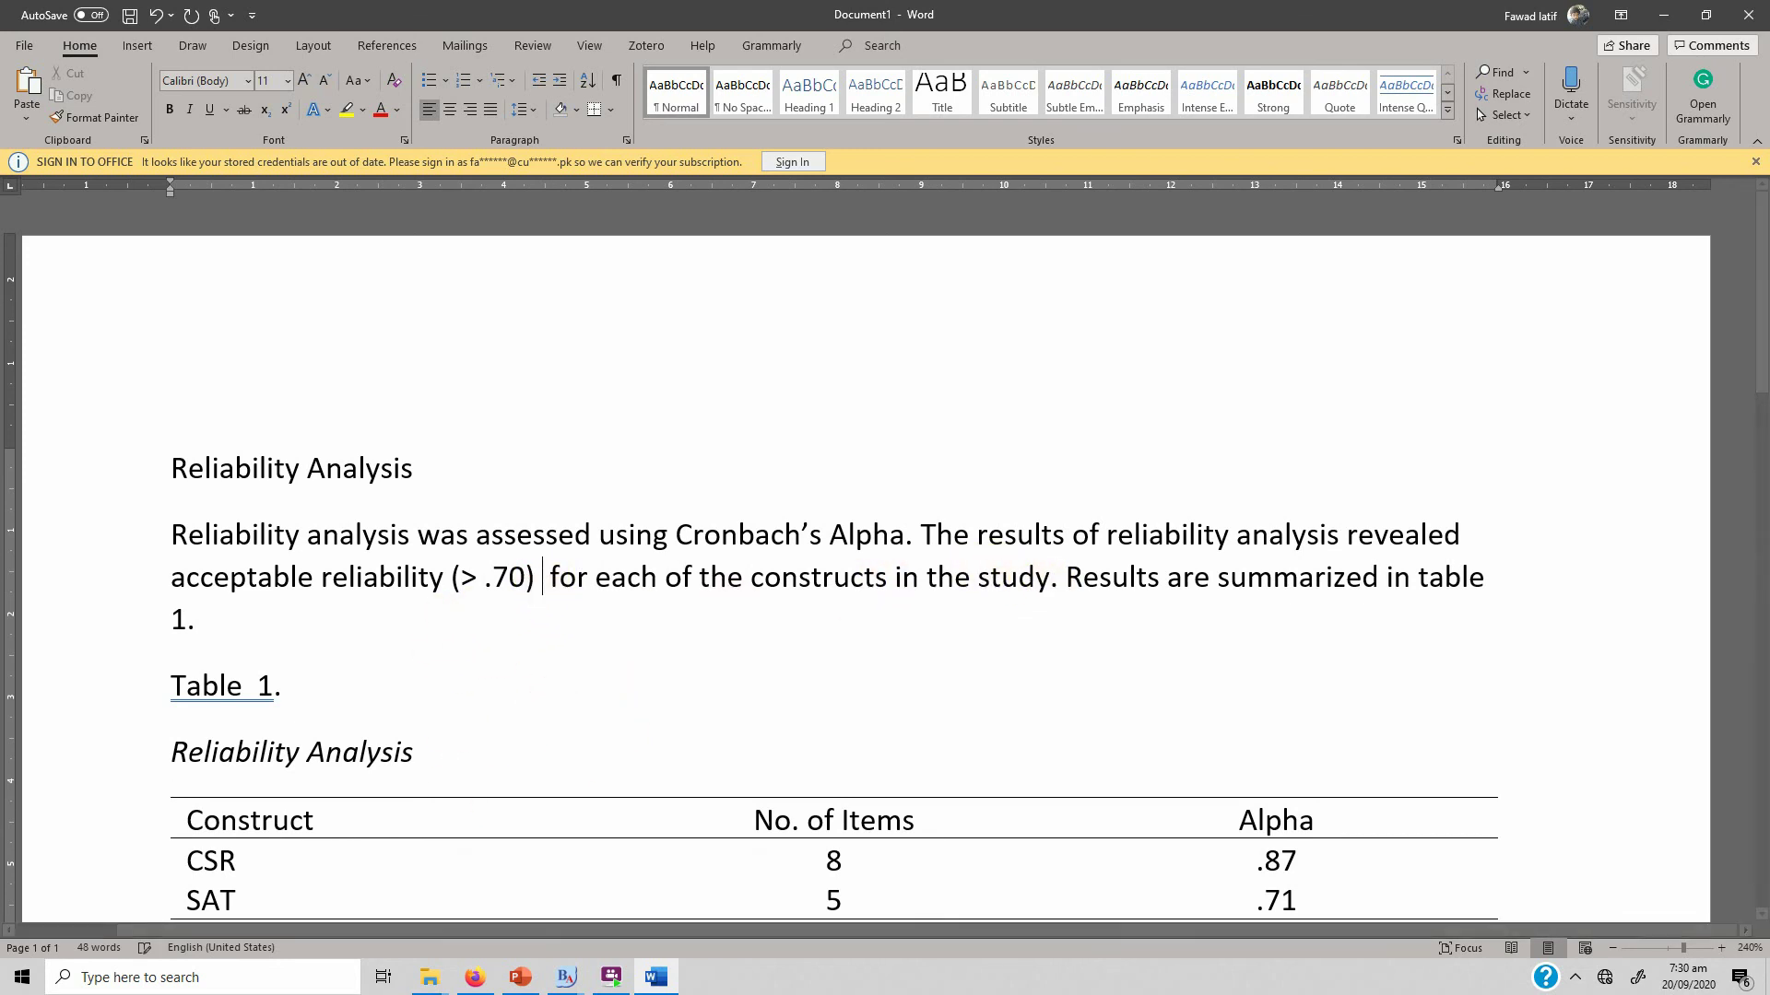
pyautogui.write('(> .70) (Field,')
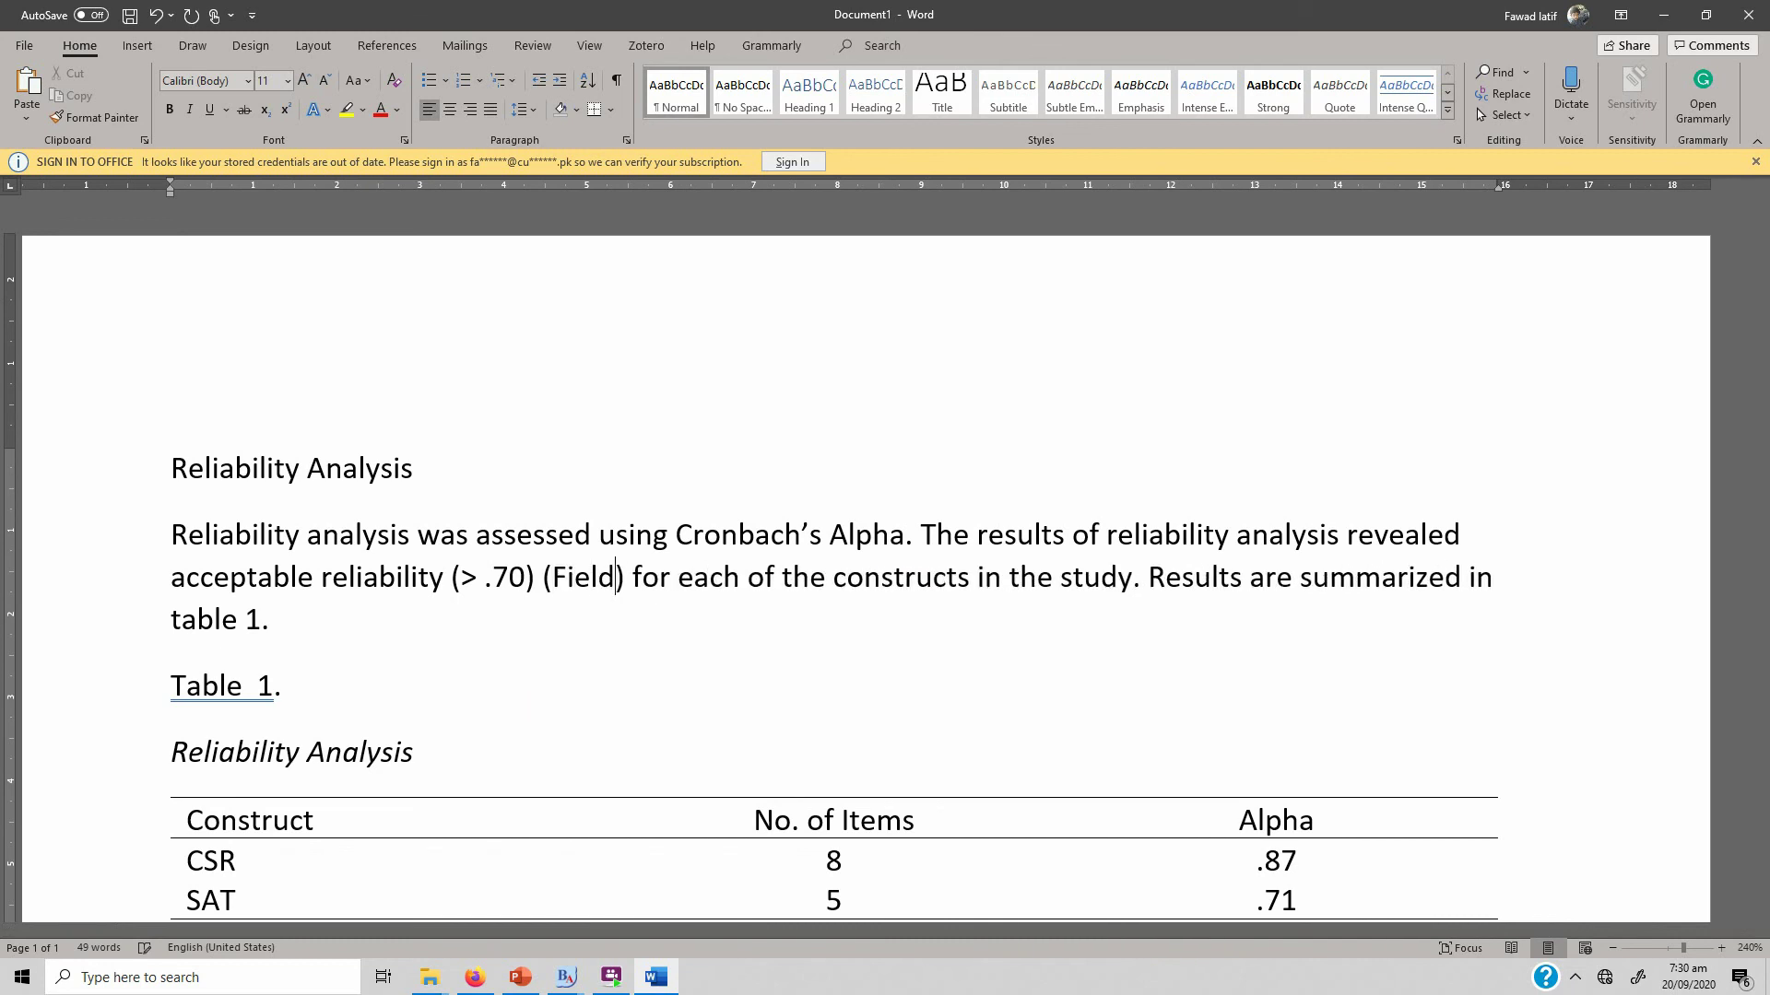
pyautogui.write('22')
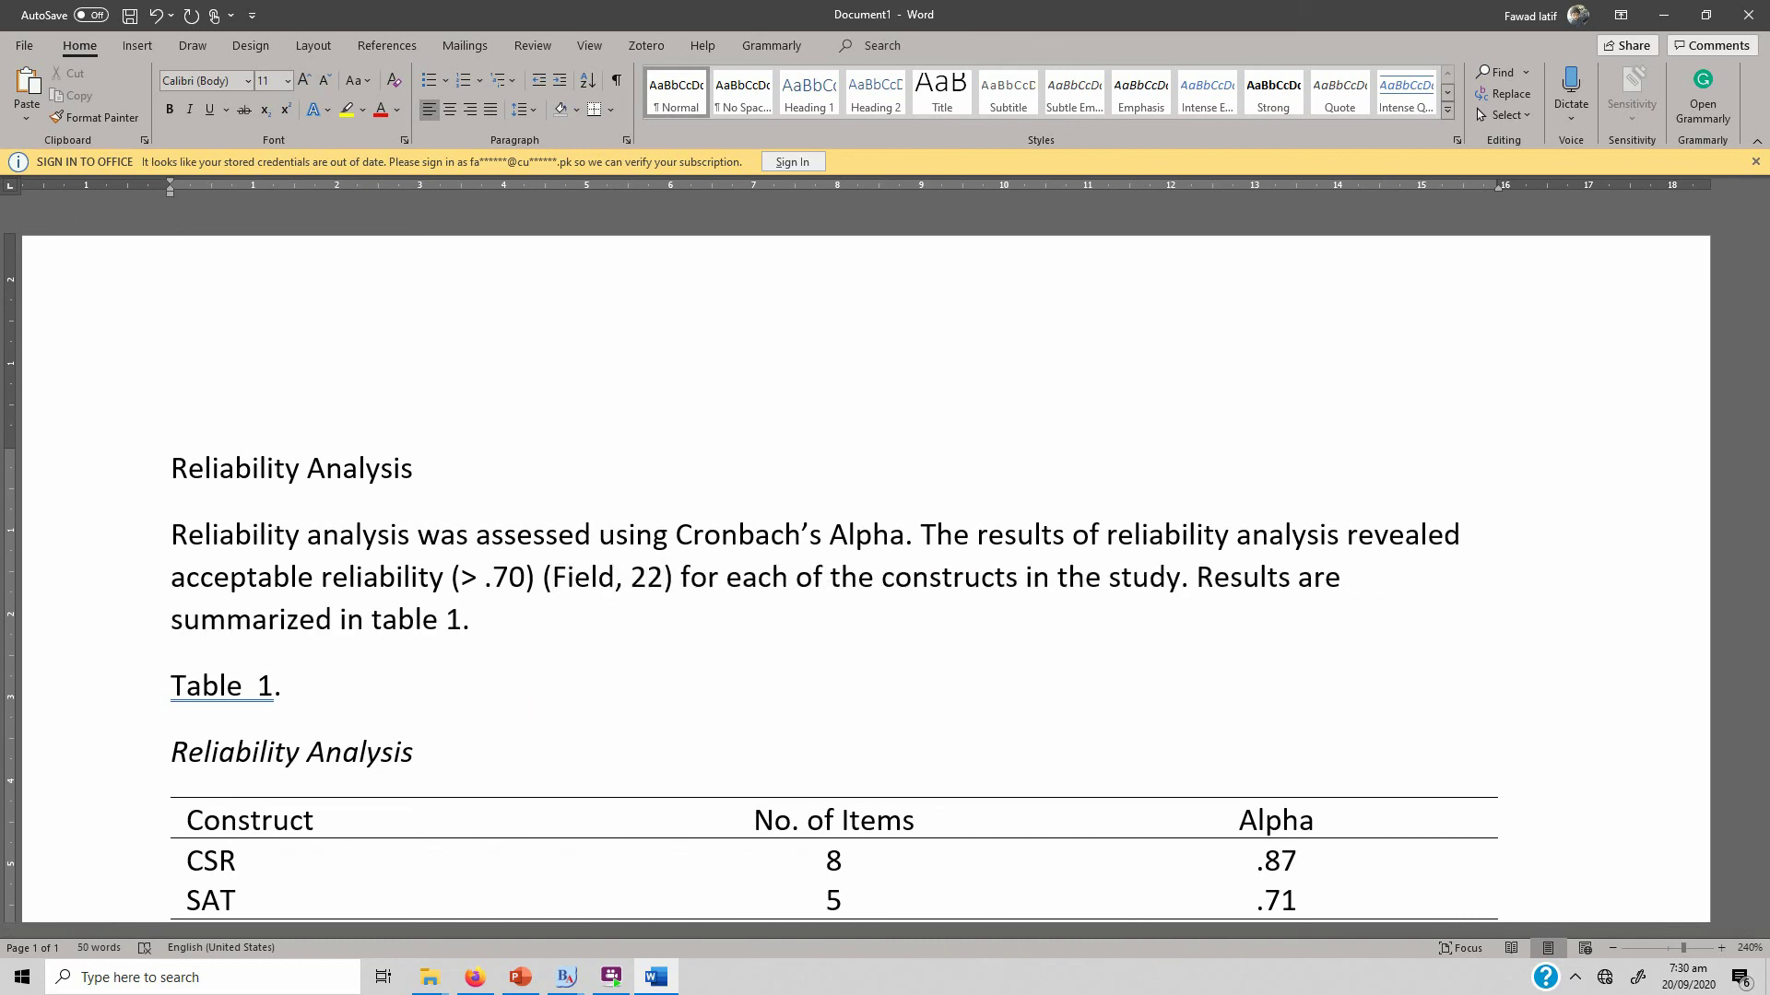
pyautogui.press('BackSpace')
pyautogui.write('000')
pyautogui.press('BackSpace')
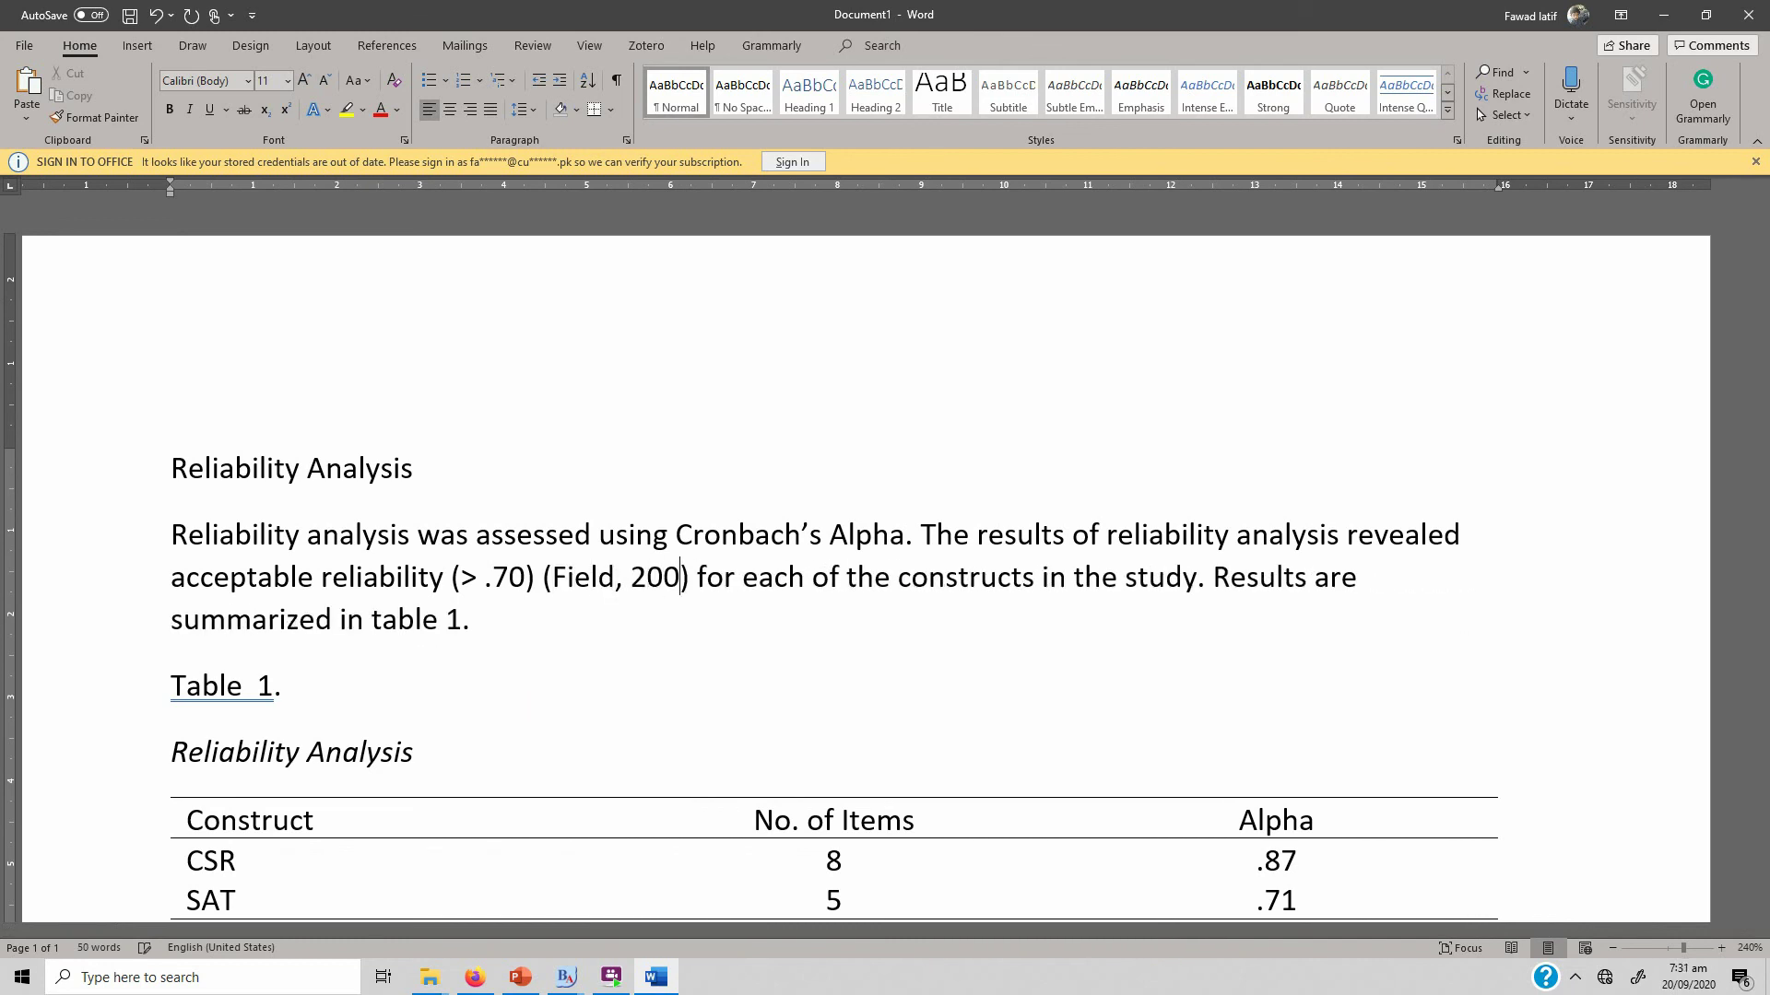
pyautogui.write('5')
# Step: Justify the whole reliability paragraph with Ctrl+J
pyautogui.press('Down')
pyautogui.hotkey('shift', 'Up')
pyautogui.hotkey('shift', 'Up')
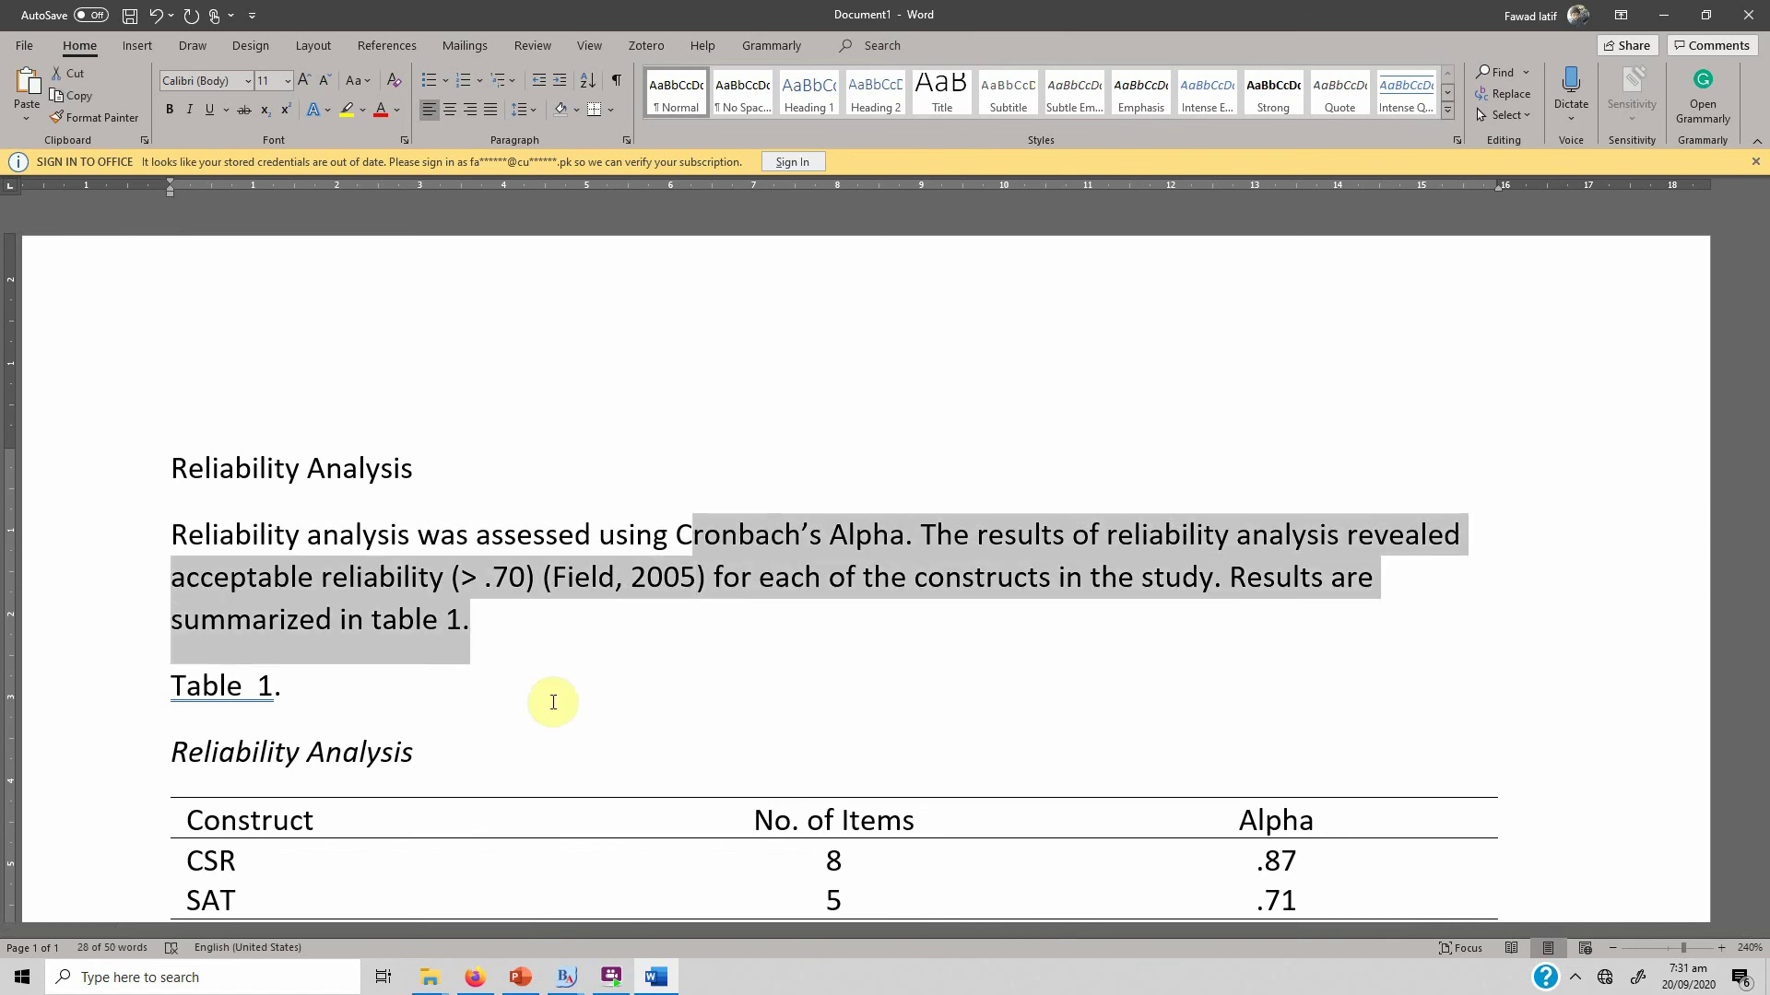
pyautogui.hotkey('shift', 'Home')
pyautogui.hotkey('ctrl', 'j')
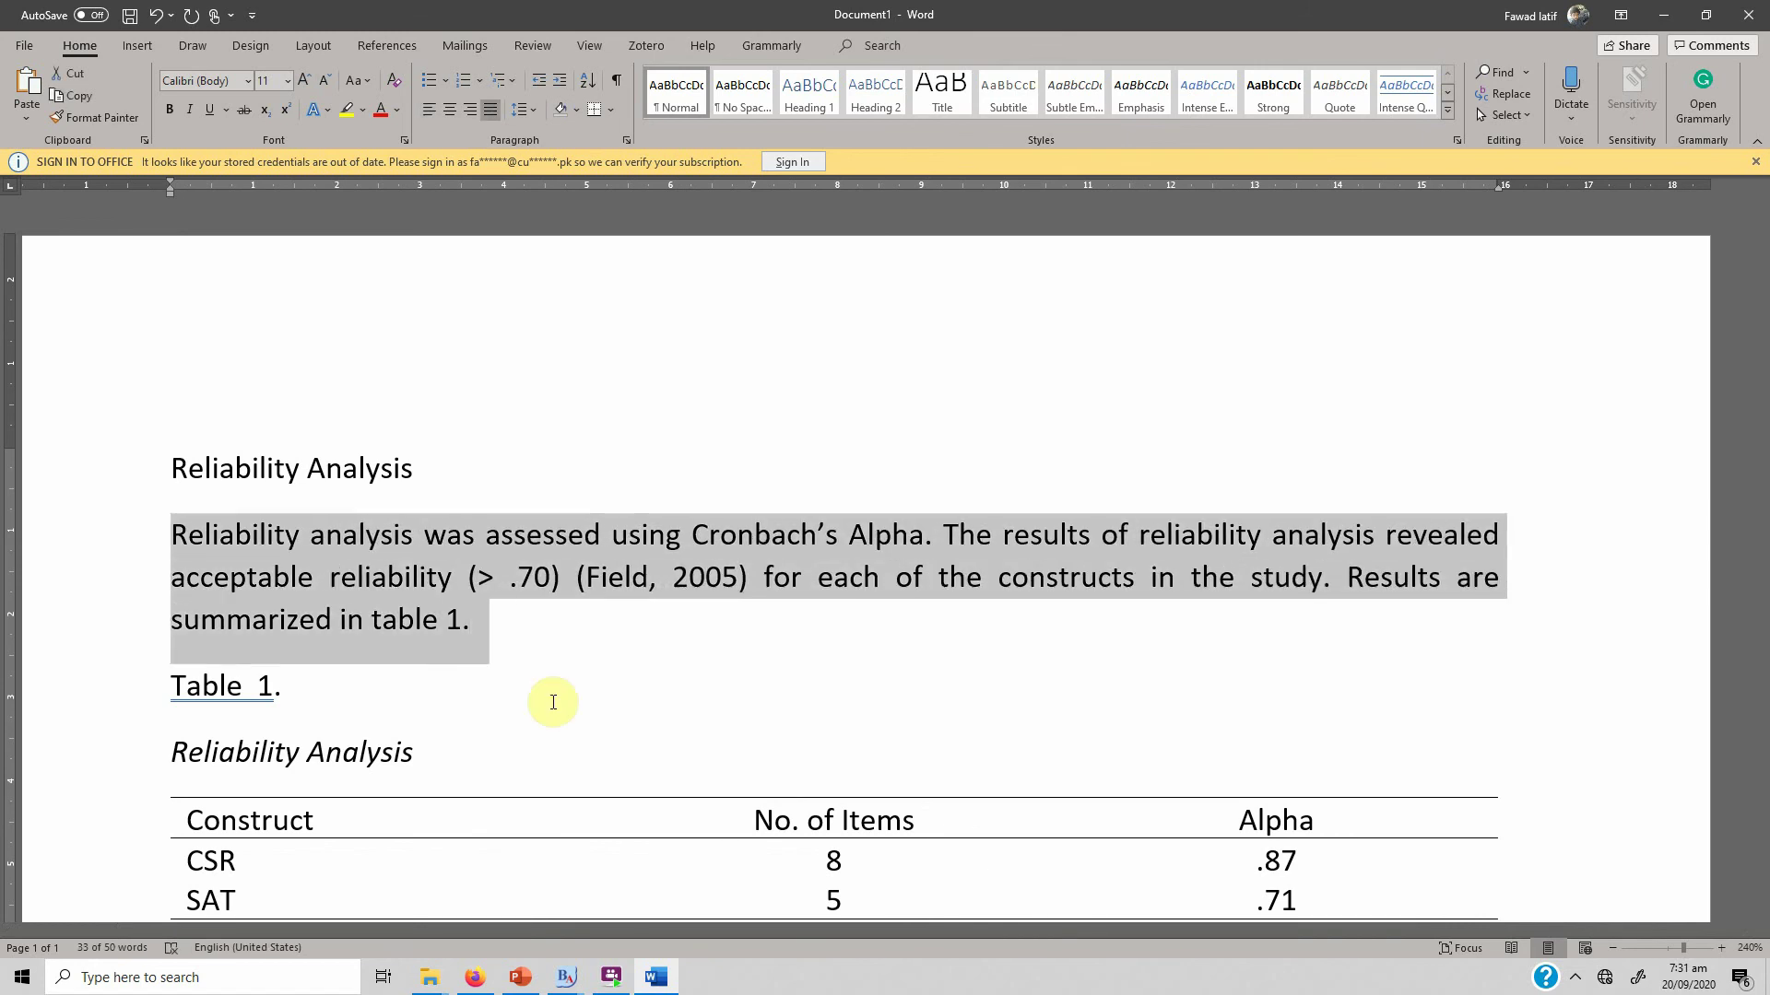
pyautogui.press('Left')
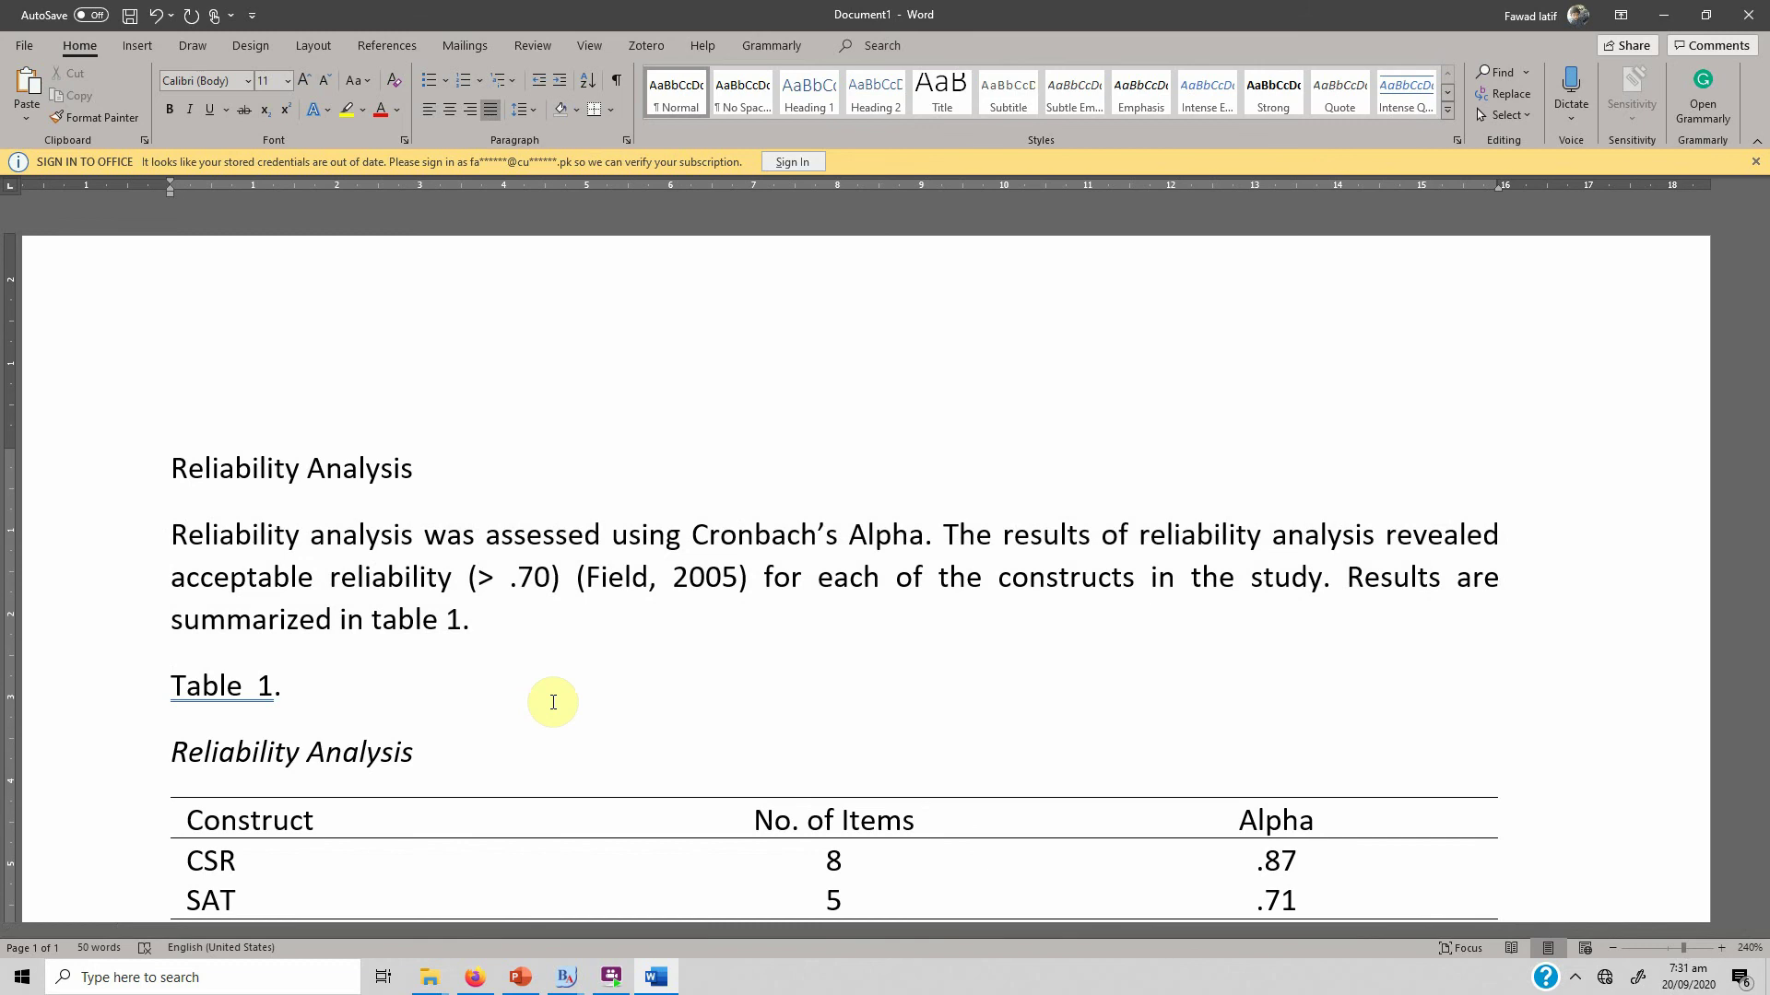